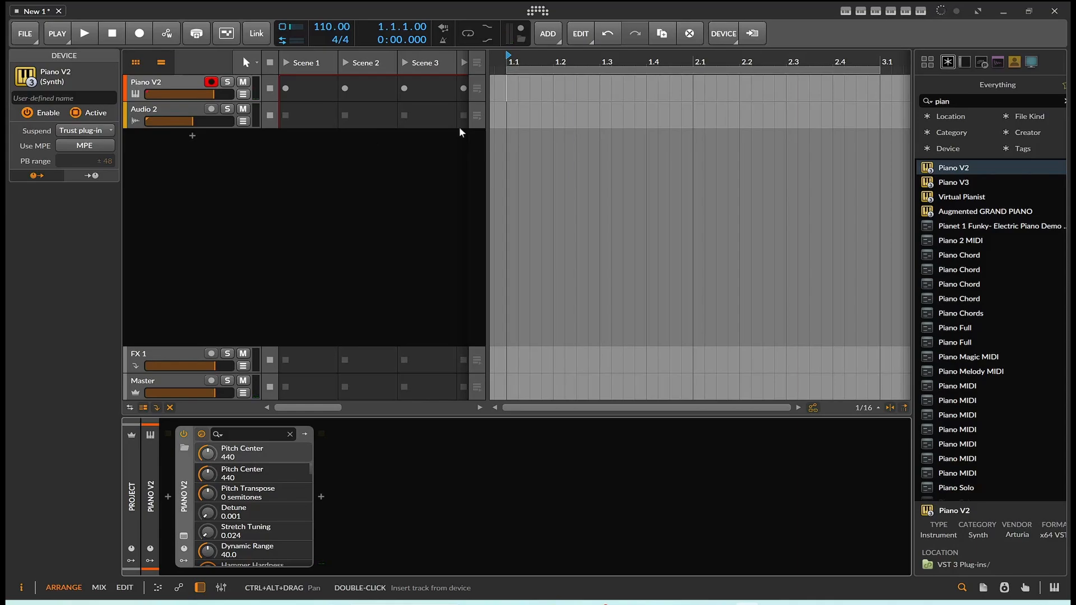
Step: Search the browser for "grid", insert a Note Grid device after Piano V2 and show its Post FX chain
drag(1002, 100, 899, 94)
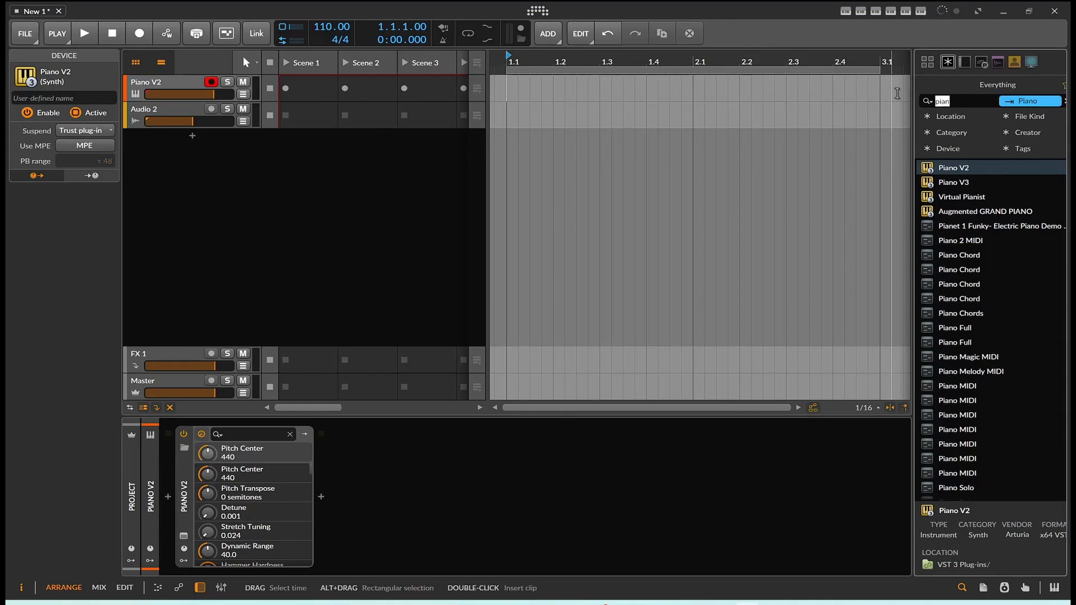
text(grid)
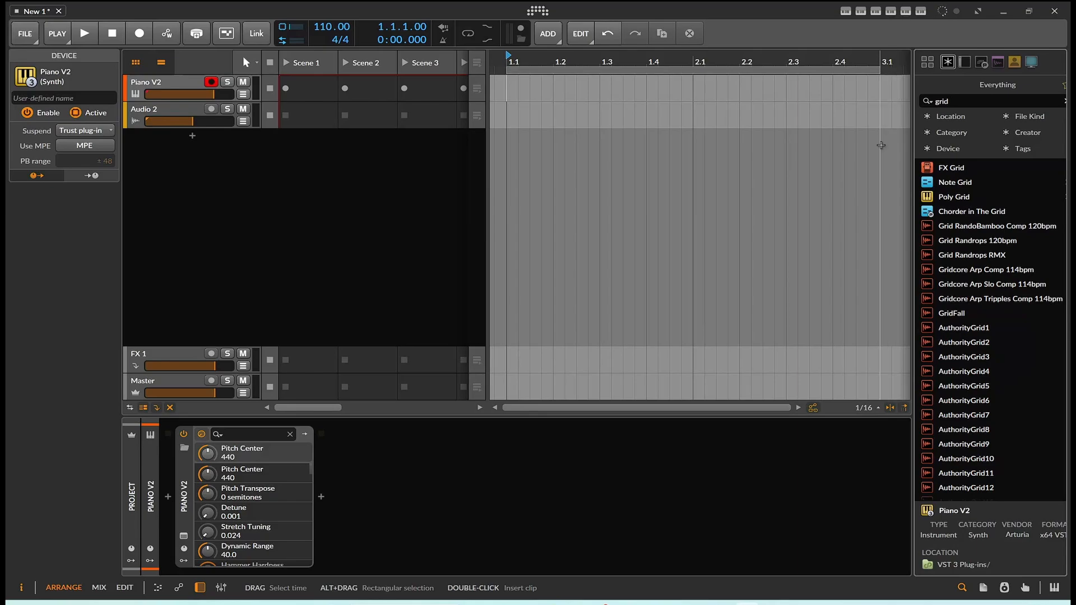
drag(958, 183, 581, 445)
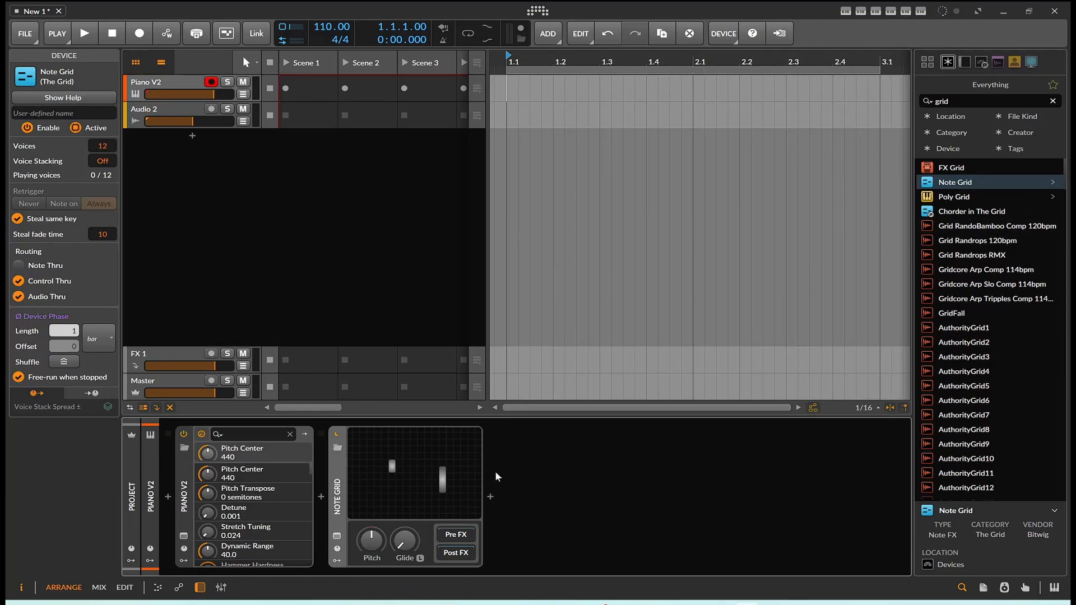
click(456, 553)
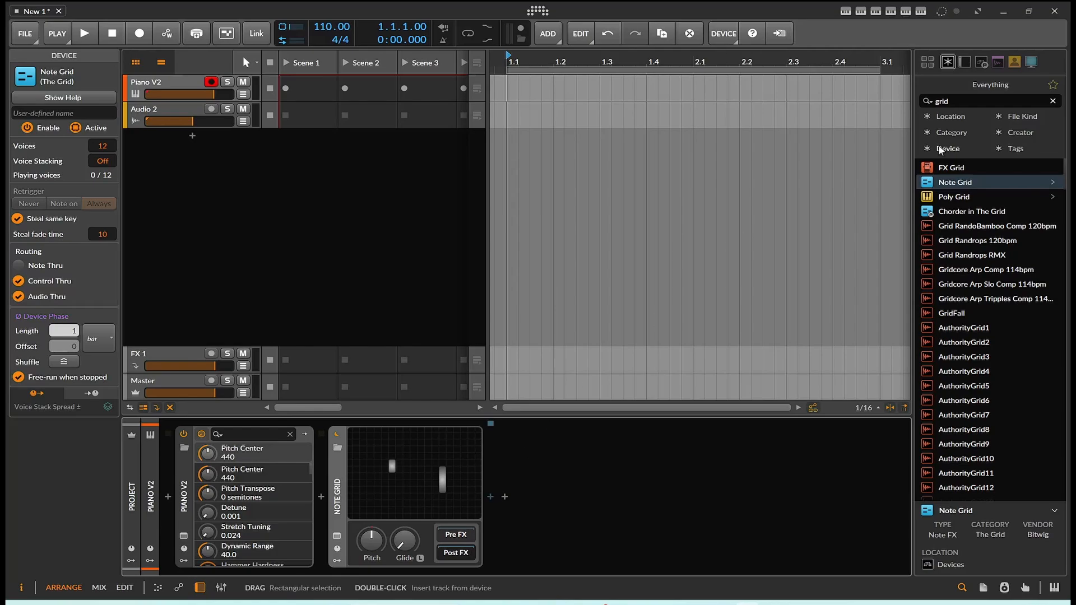
Step: Clear the browser search and open the Note Grid's patch for editing
drag(966, 102, 884, 100)
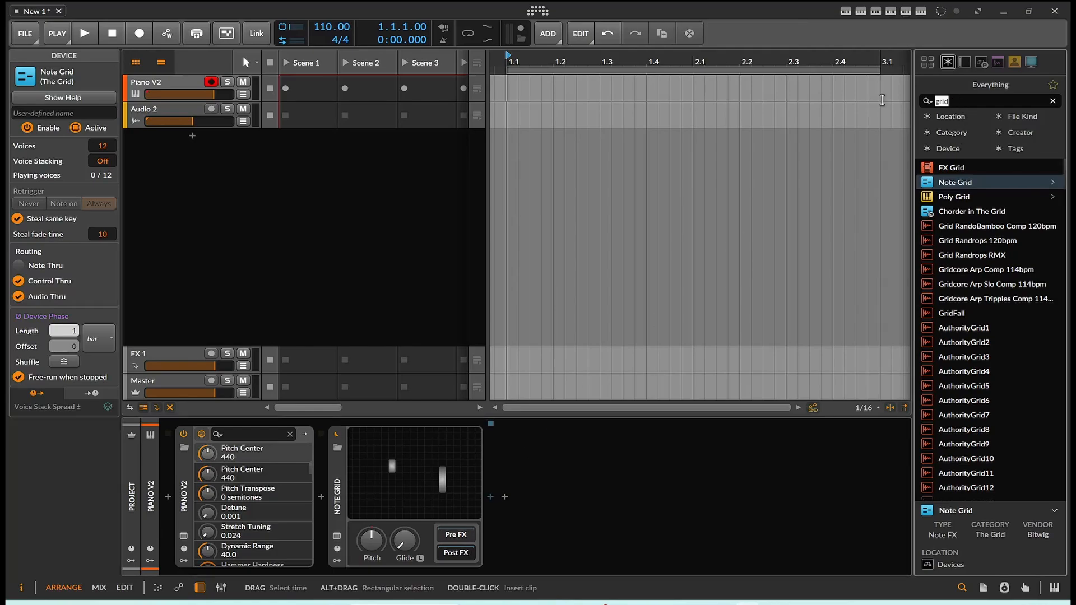
key(BackSpace)
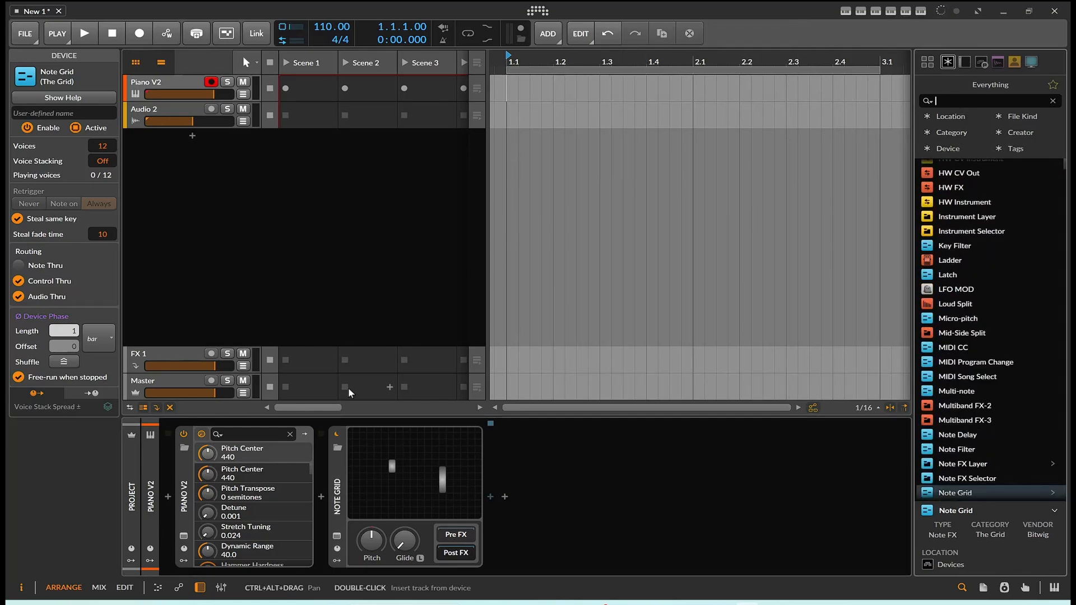
click(379, 476)
click(379, 476)
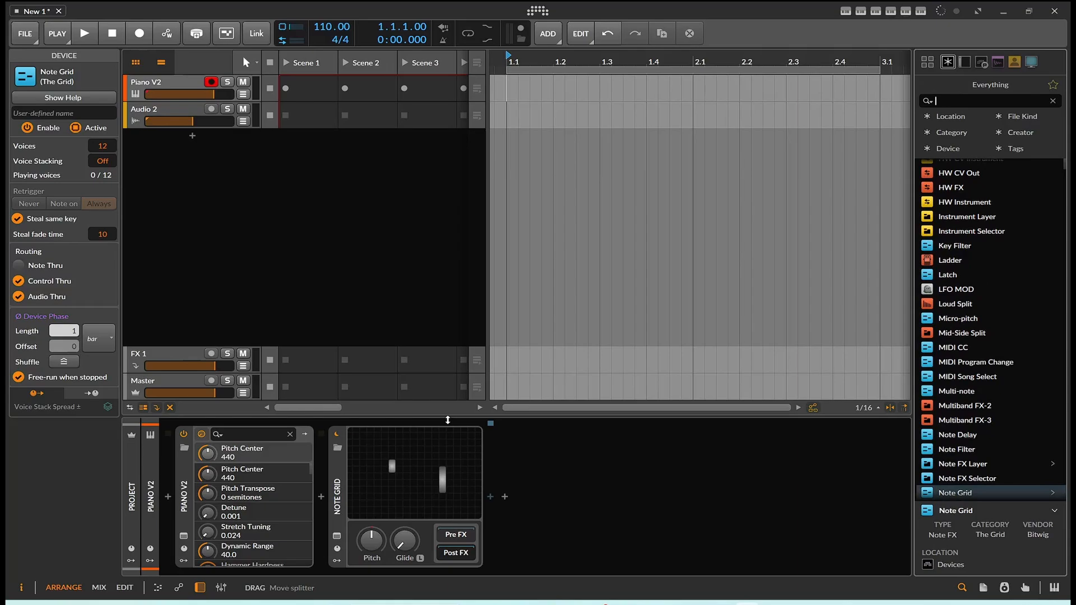
click(440, 458)
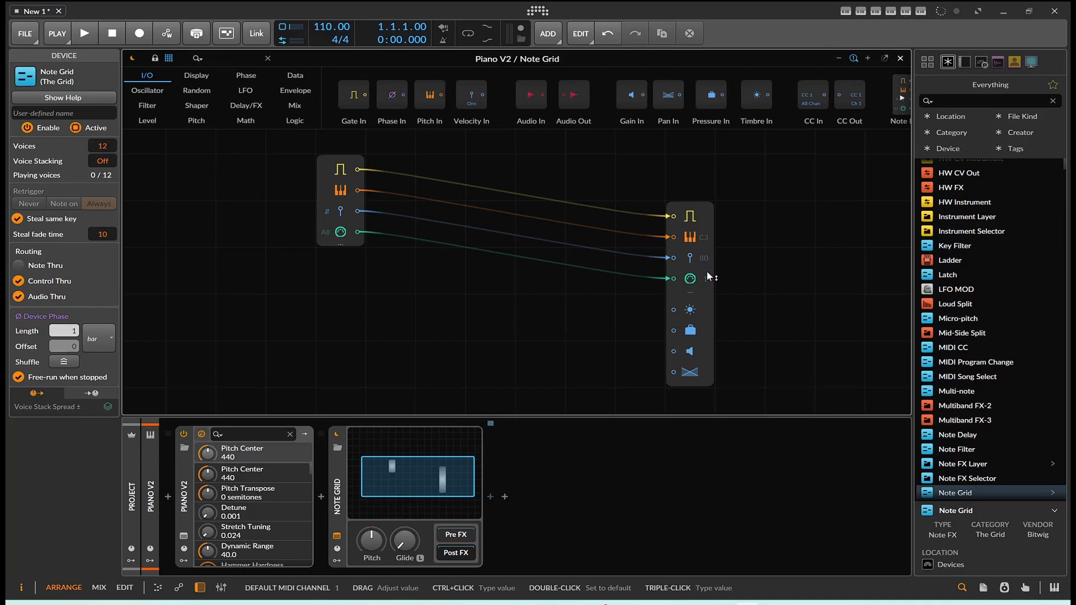
Step: Disconnect the velocity cable from the Note Out module and space the Note In and Note Out modules farther apart
drag(686, 284, 635, 284)
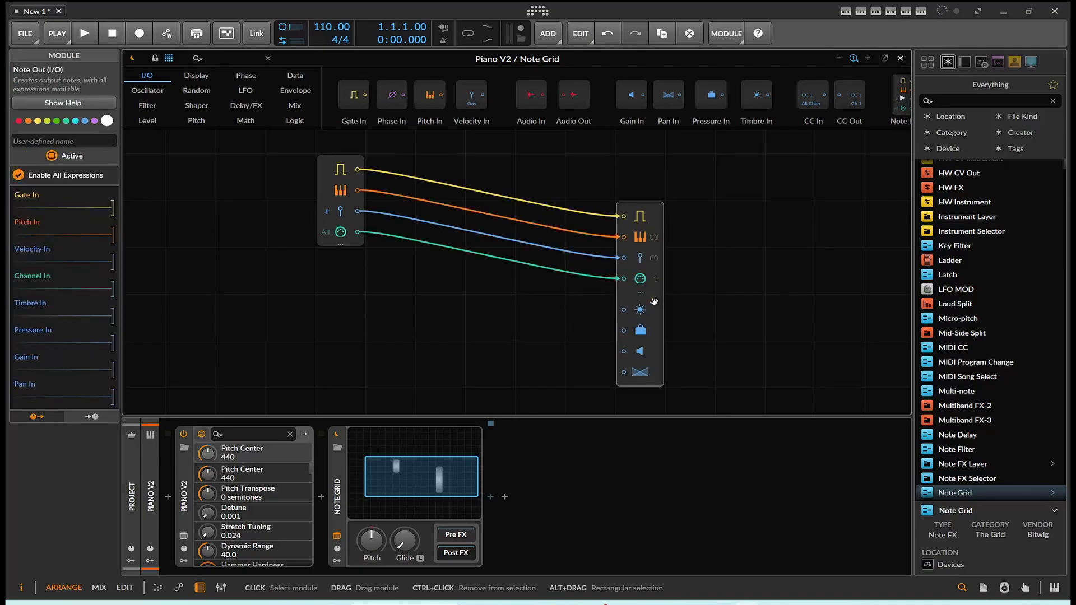
click(624, 256)
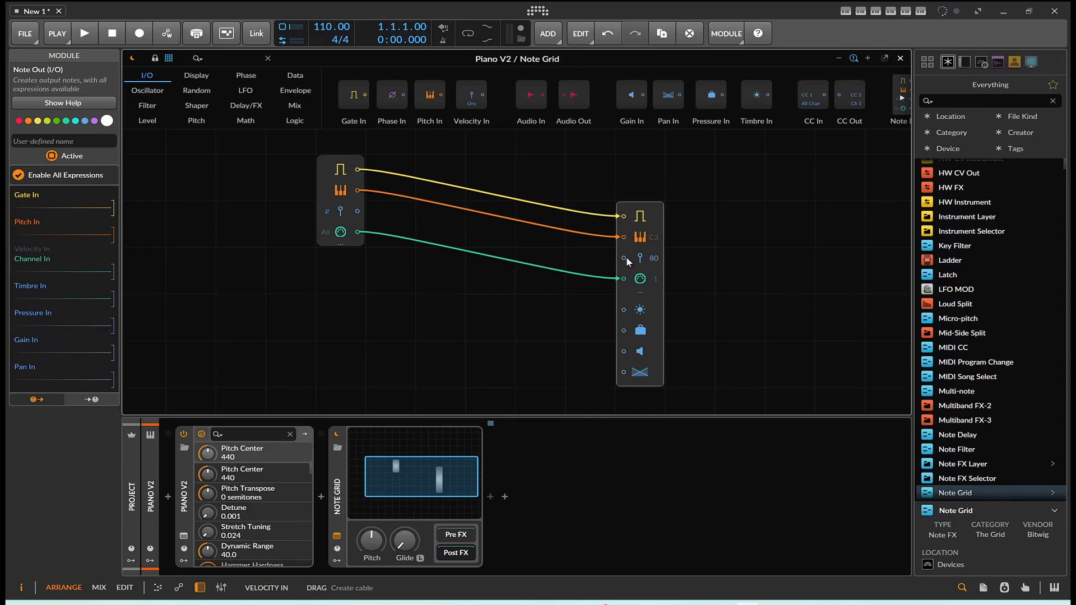
drag(653, 225, 703, 225)
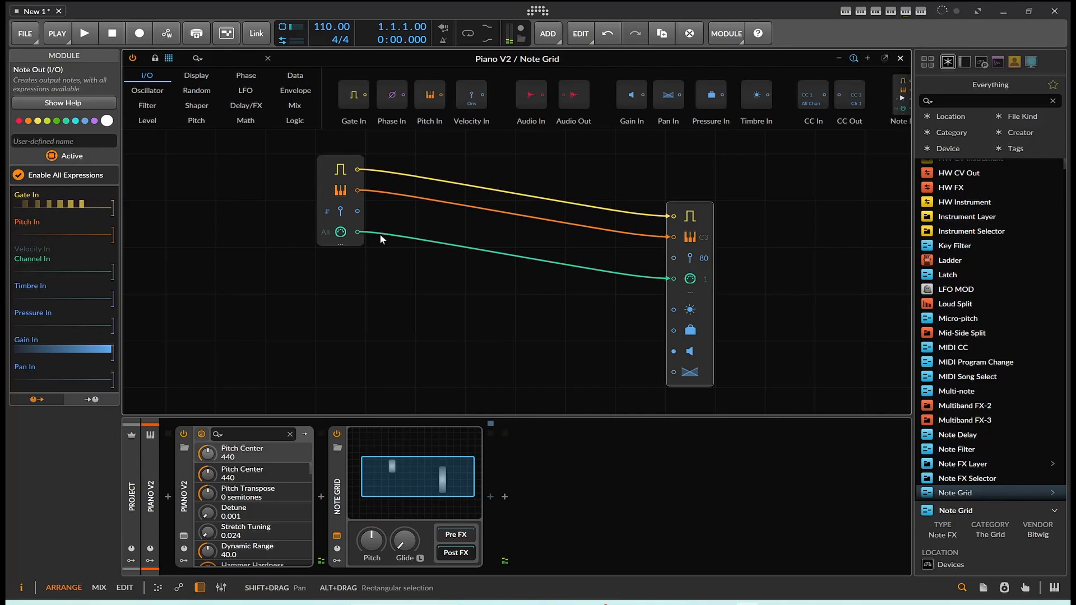
drag(349, 216, 299, 262)
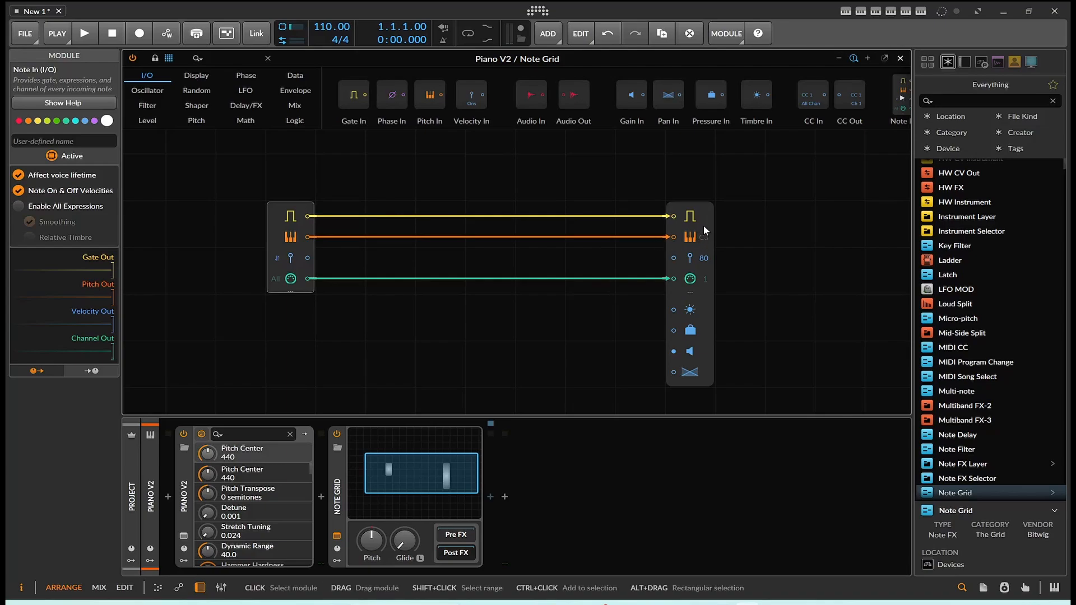
drag(704, 227, 709, 187)
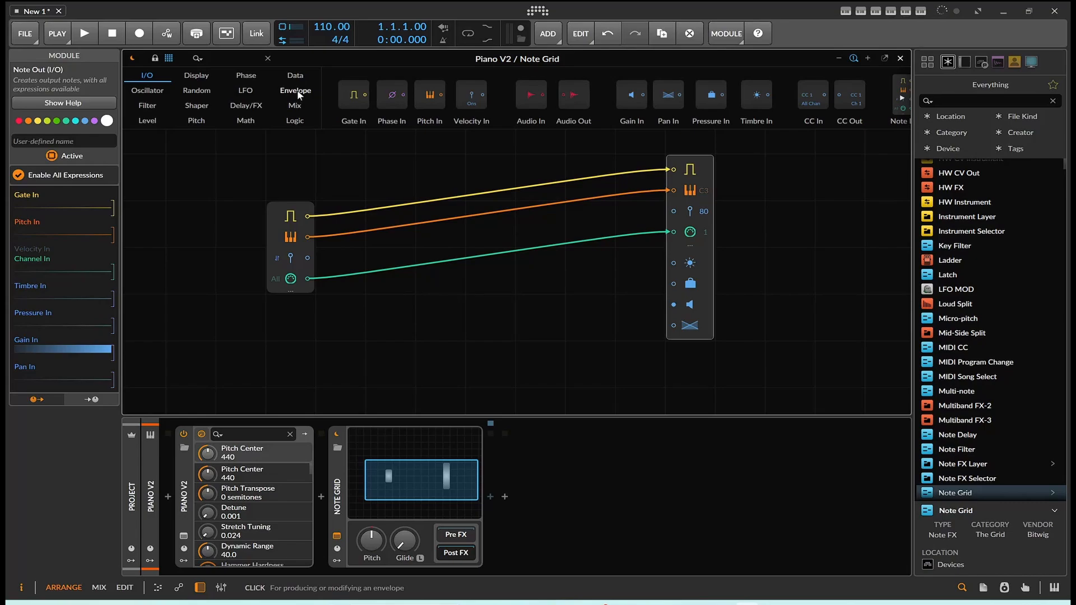
Step: Add four Modulator Out modules in a column directly below the Note Out module
scroll(540, 109, down, 6)
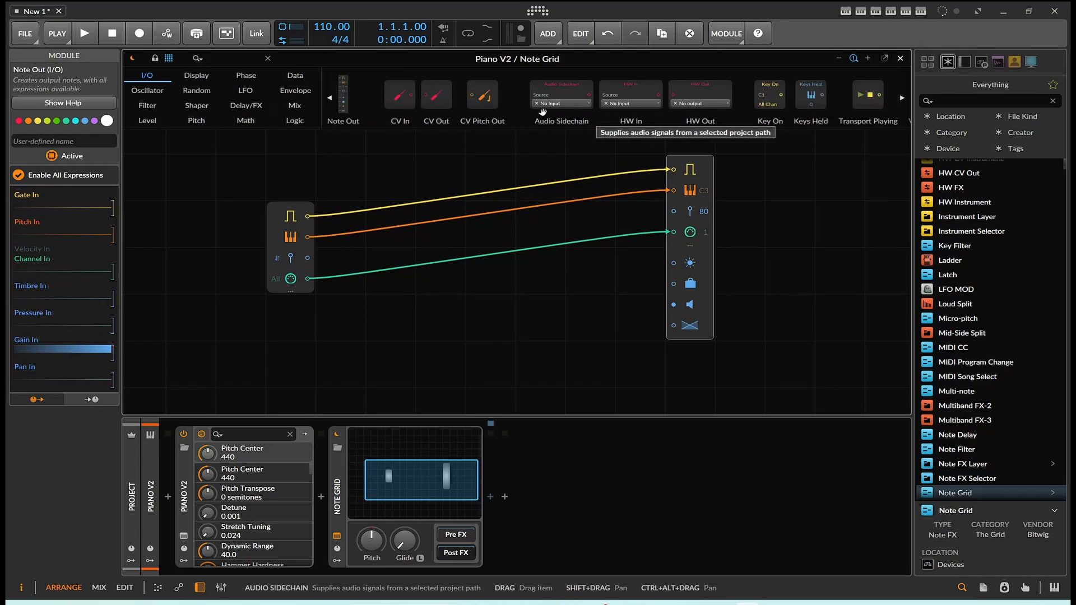
scroll(543, 112, down, 3)
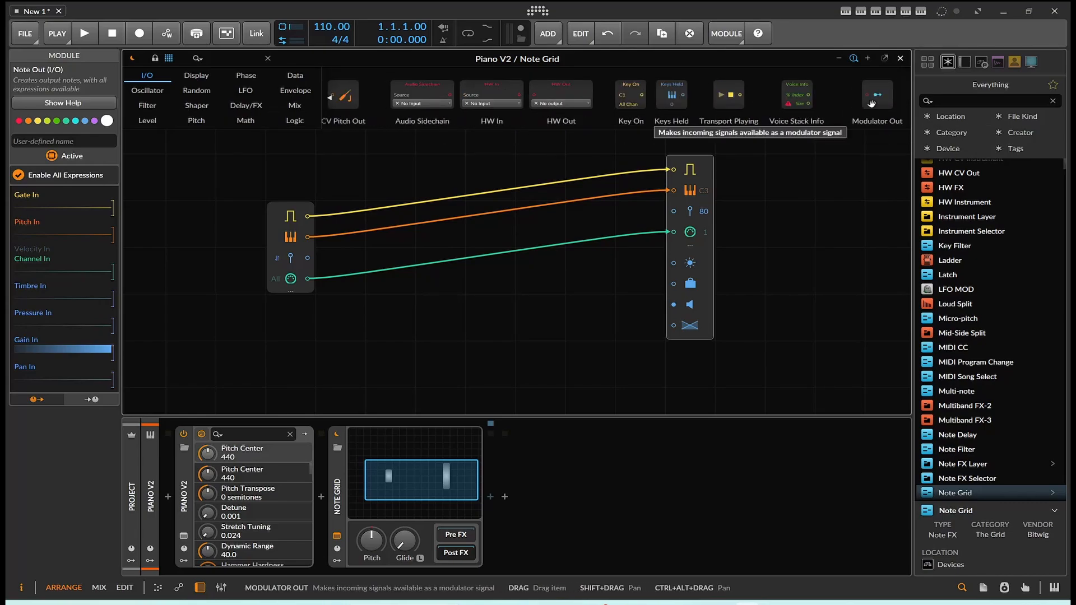
drag(878, 95, 687, 368)
scroll(832, 188, down, 2)
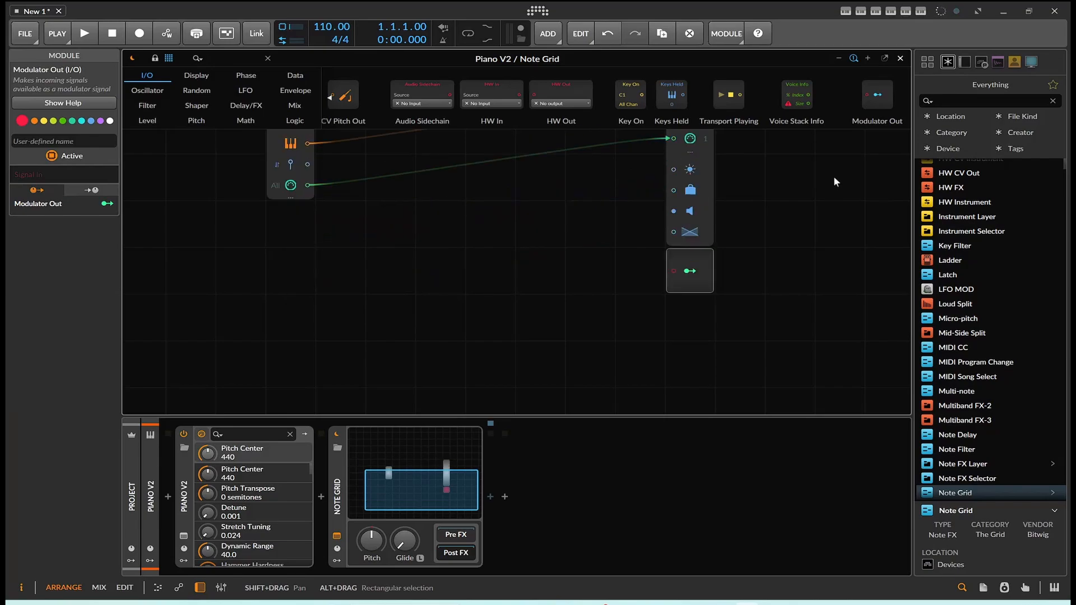
drag(878, 96, 701, 312)
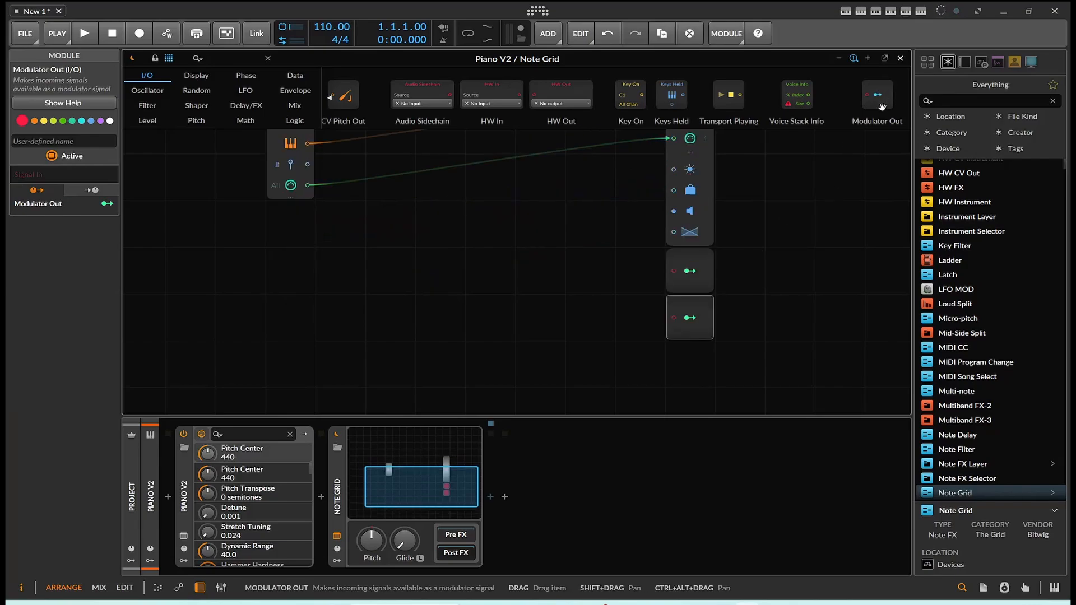
drag(877, 96, 713, 357)
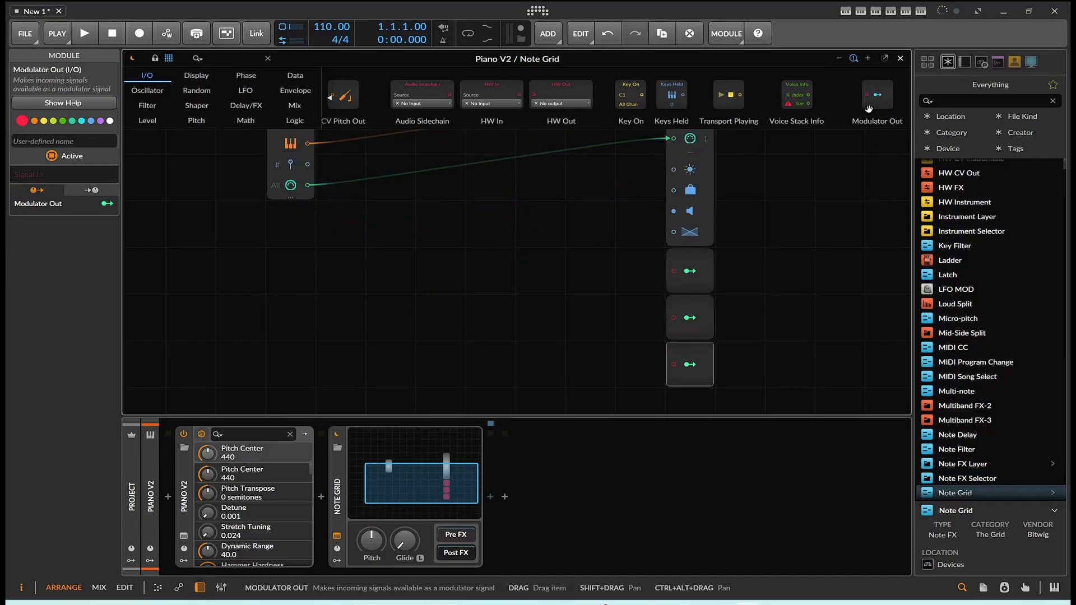
drag(878, 95, 690, 394)
scroll(699, 331, down, 1)
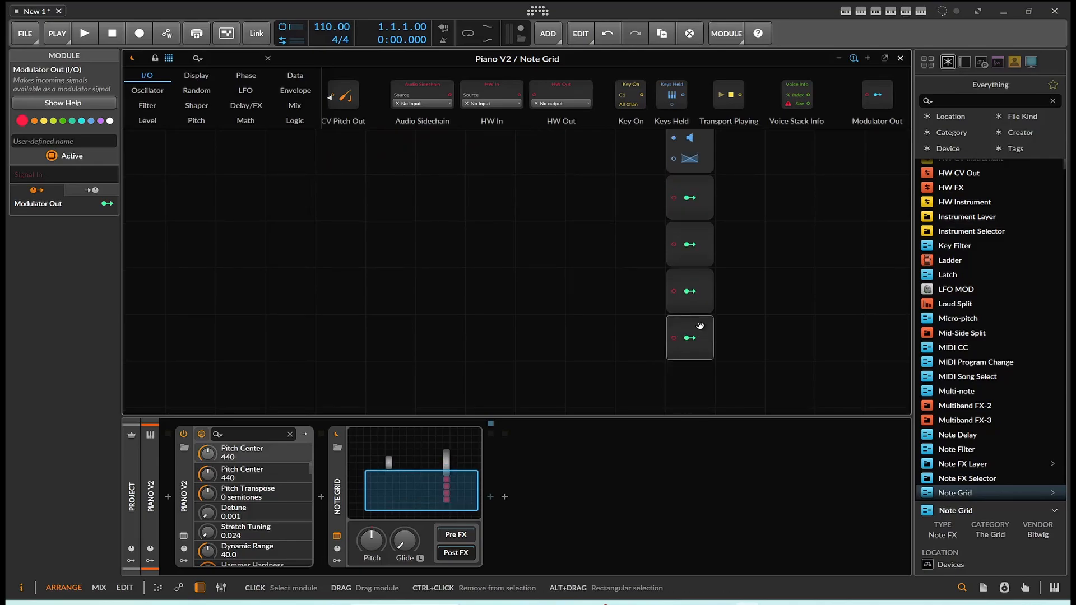
scroll(687, 253, up, 1)
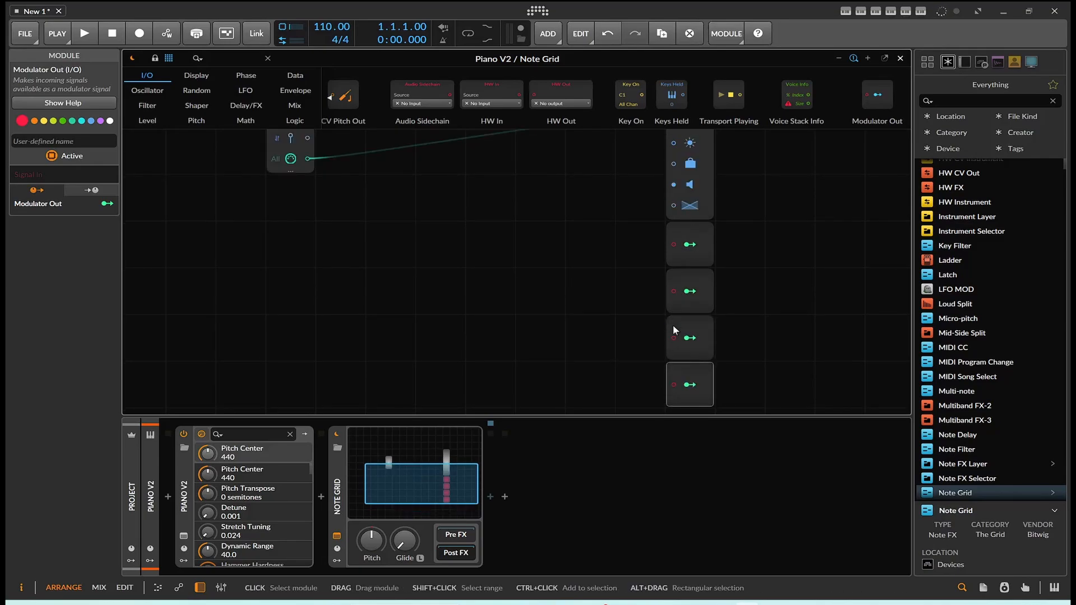
Step: Search the browser for "lay" and insert an FX Layer into the Note Grid's Post FX chain
click(489, 497)
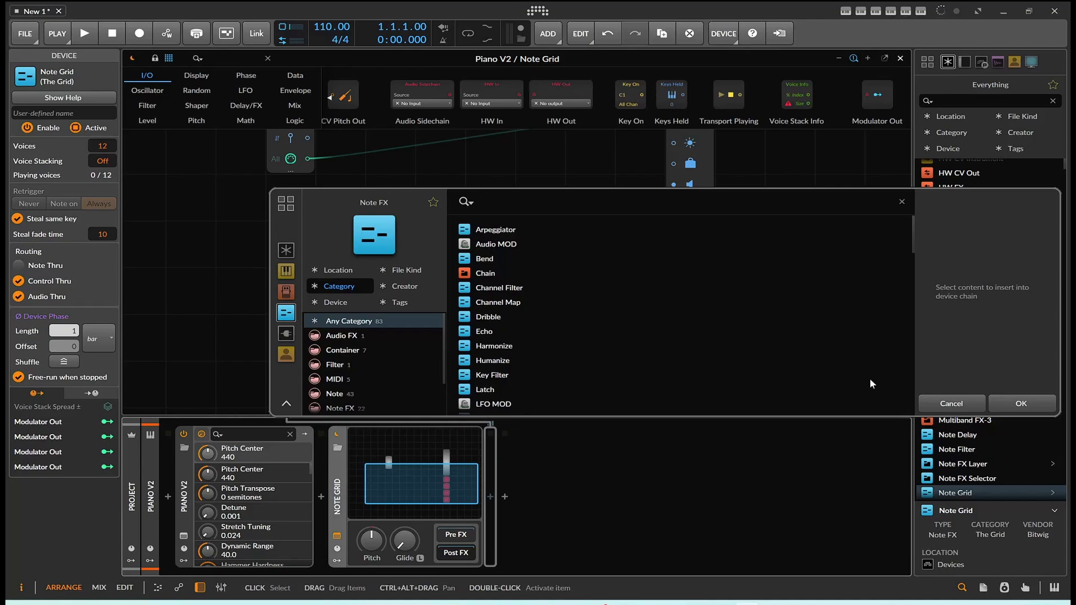
click(973, 398)
click(977, 101)
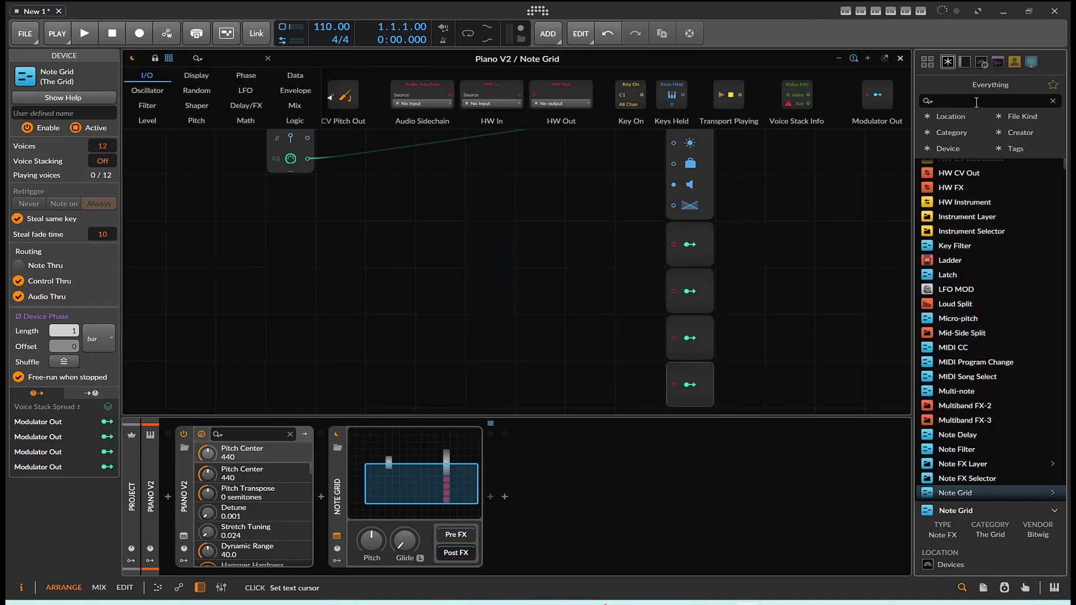
text(lay)
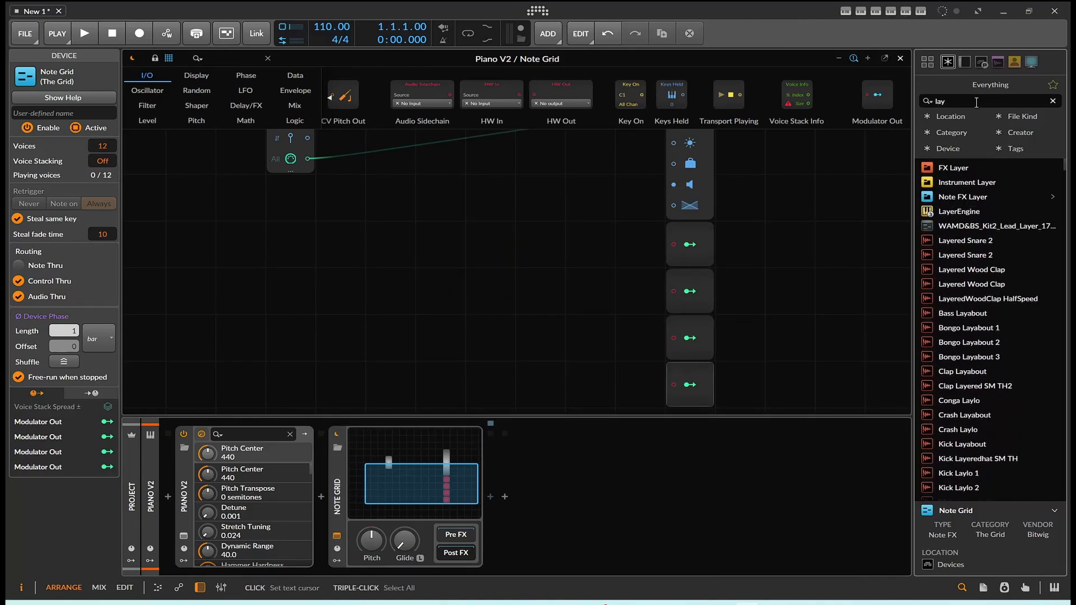
drag(941, 169, 489, 486)
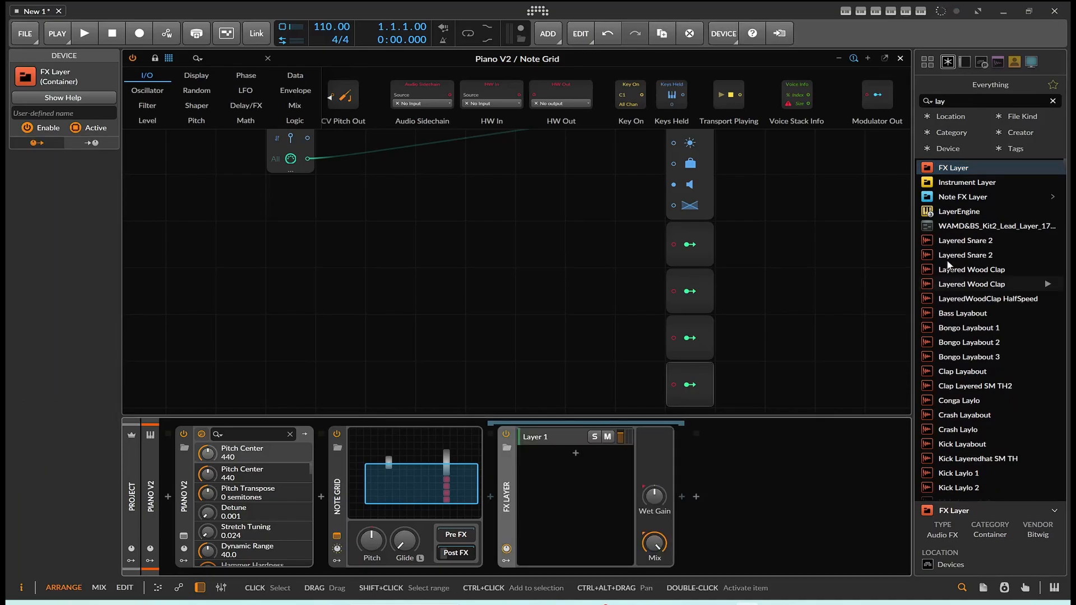
Step: Search for "val", load ValhallaSupermassive as a layer in the FX Layer and choose its Carousel preset
drag(955, 99, 846, 105)
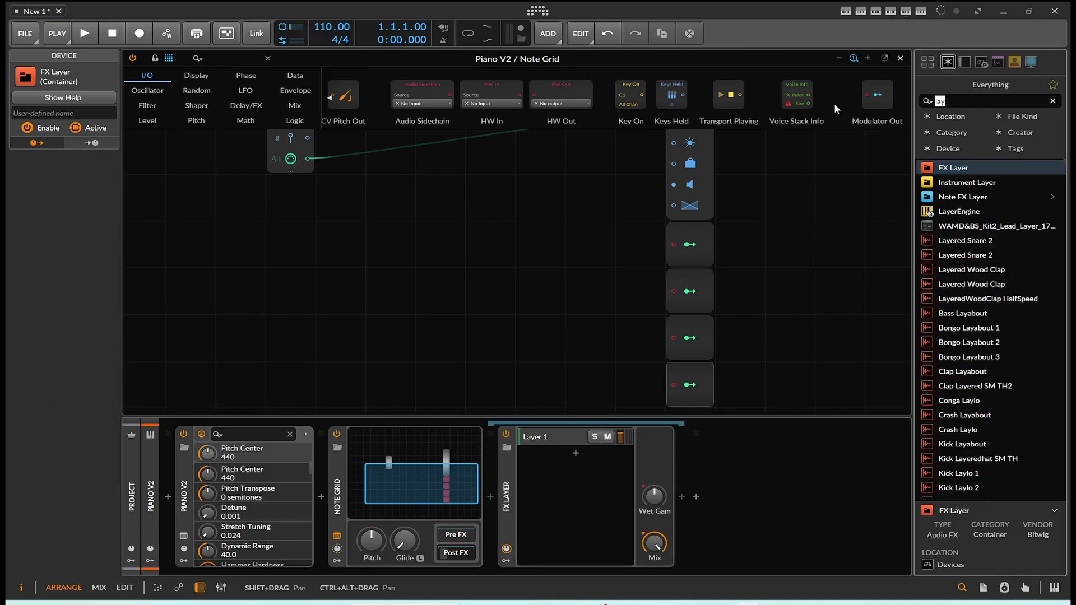
text(v)
scroll(966, 217, down, 10)
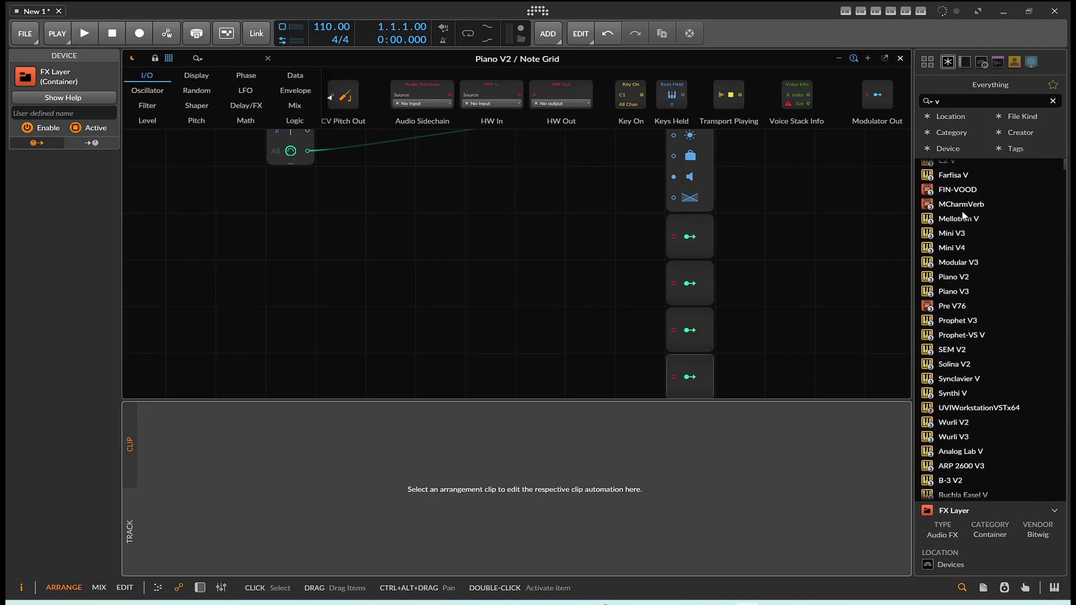
scroll(964, 215, down, 3)
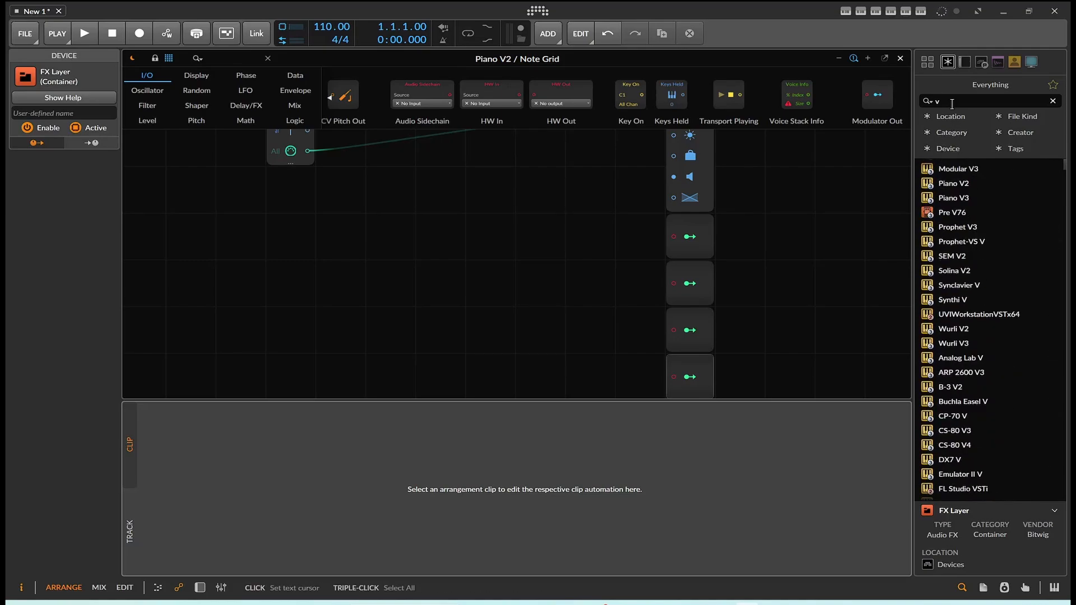
text(al)
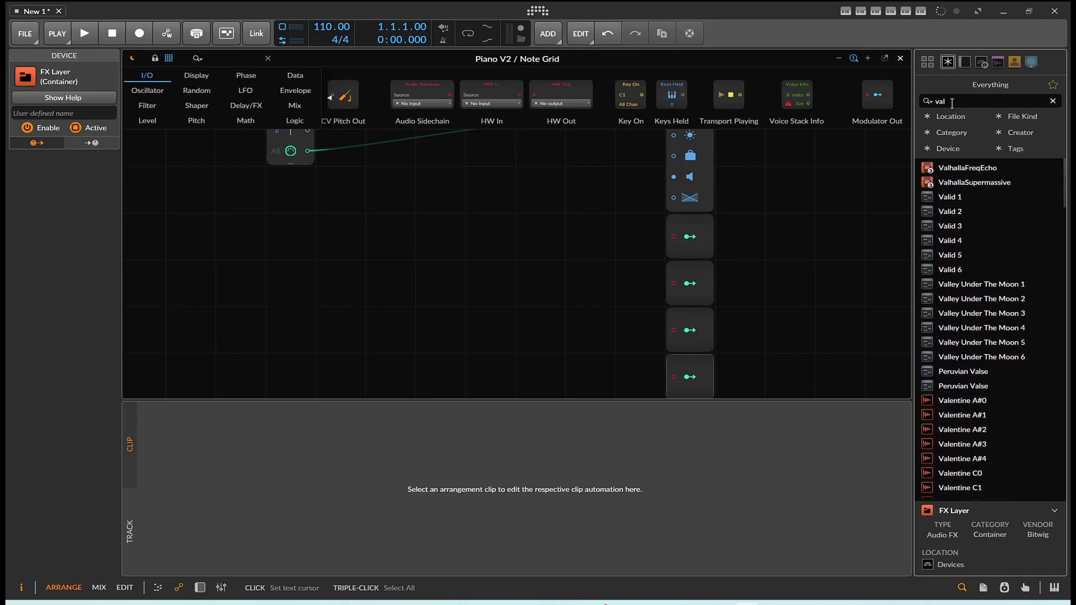
click(540, 325)
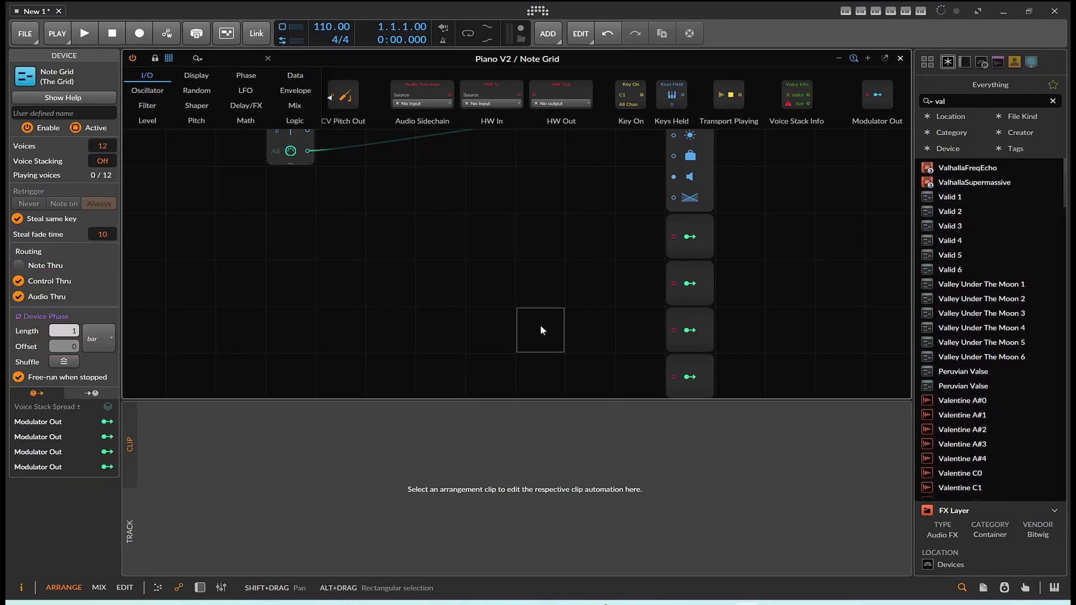
click(198, 588)
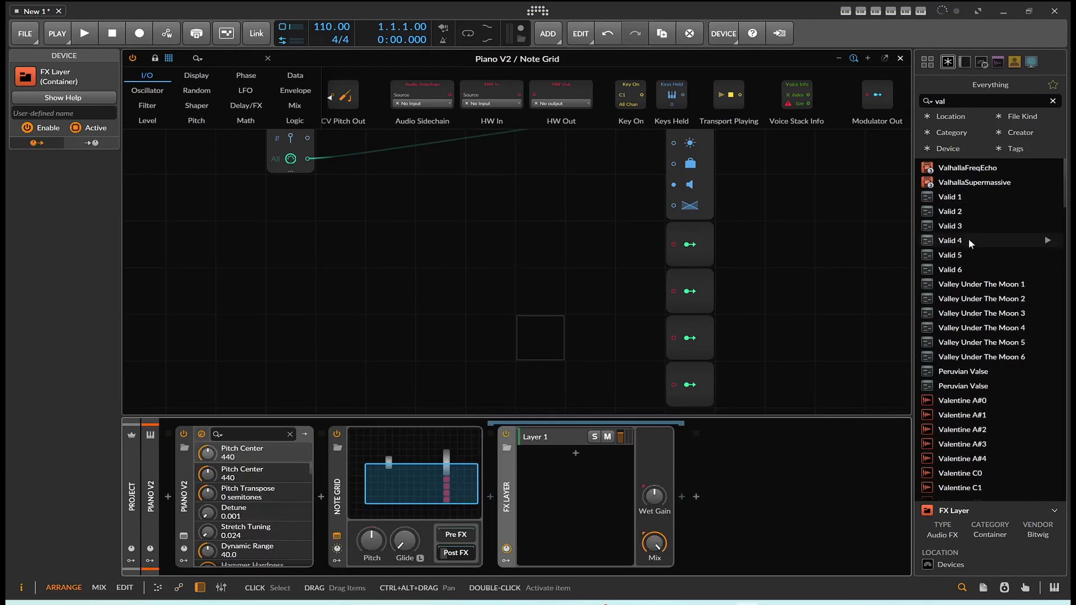
drag(972, 183, 652, 286)
drag(560, 413, 564, 443)
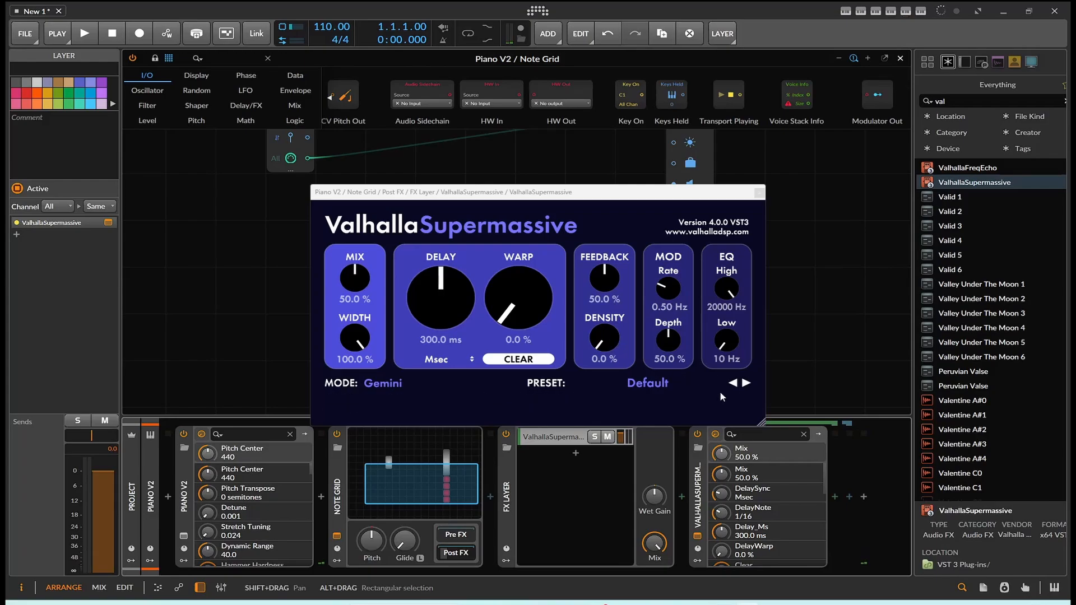
click(748, 384)
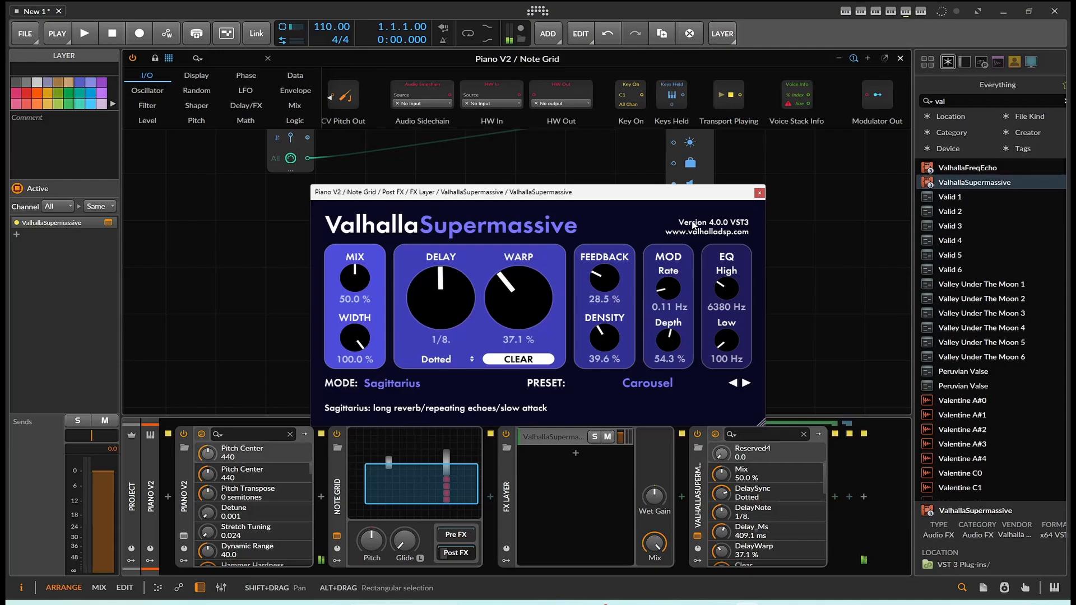
click(759, 194)
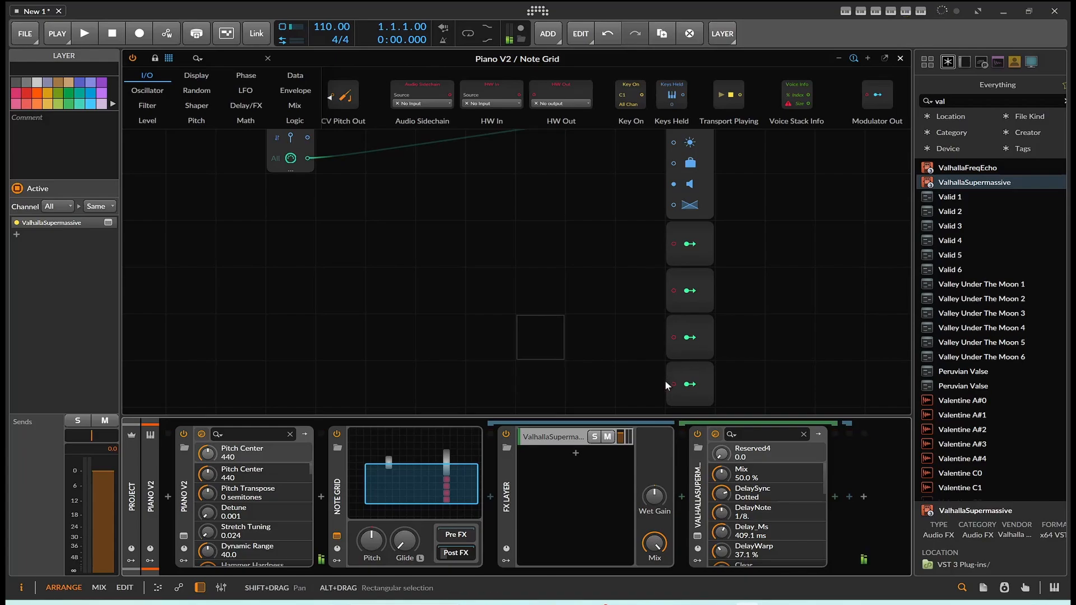
Step: Delete the FX Layer from the Note Grid's Post FX chain
click(512, 484)
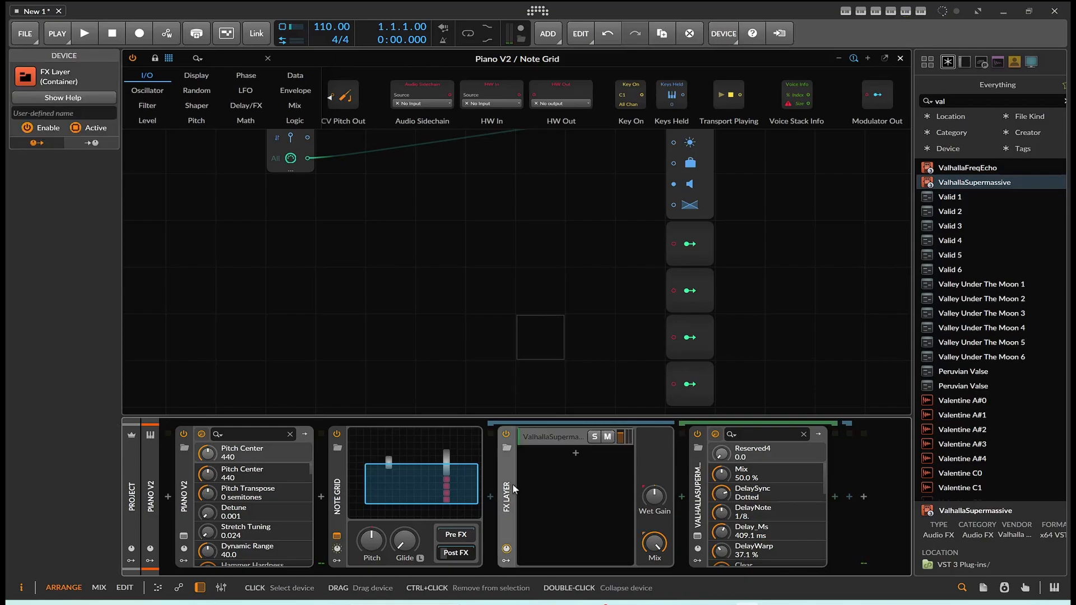
key(Delete)
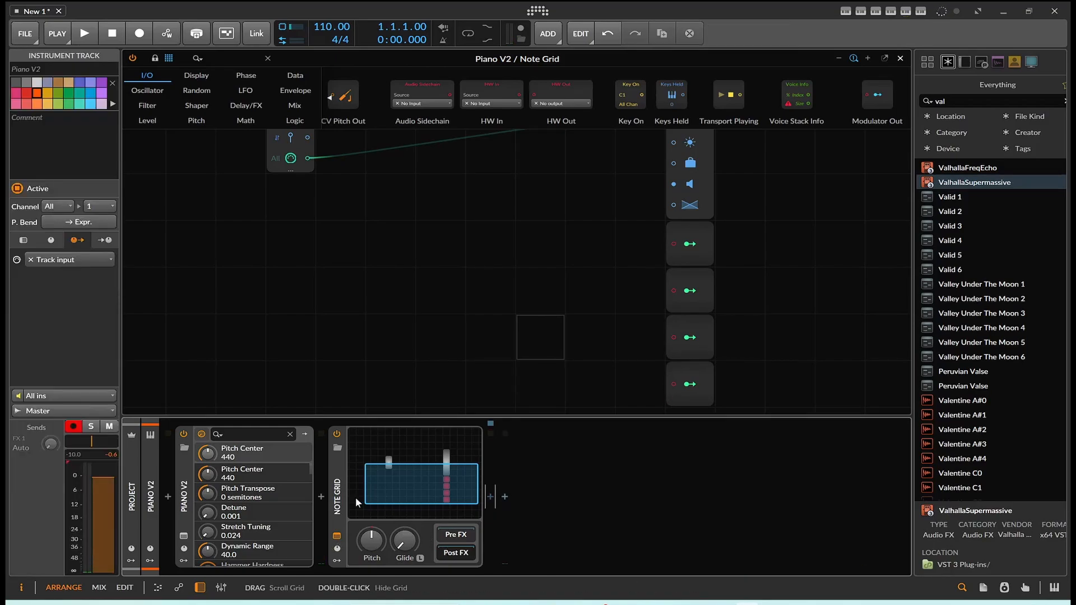
Step: Convert the Note Grid device into a Poly Grid and open its patch for editing
right_click(342, 497)
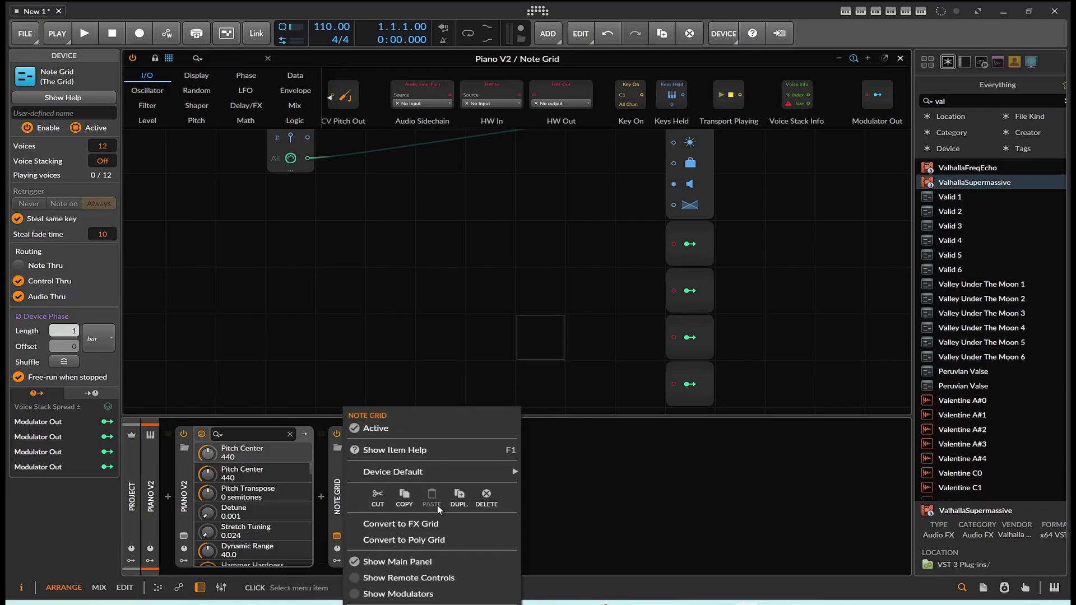
click(426, 540)
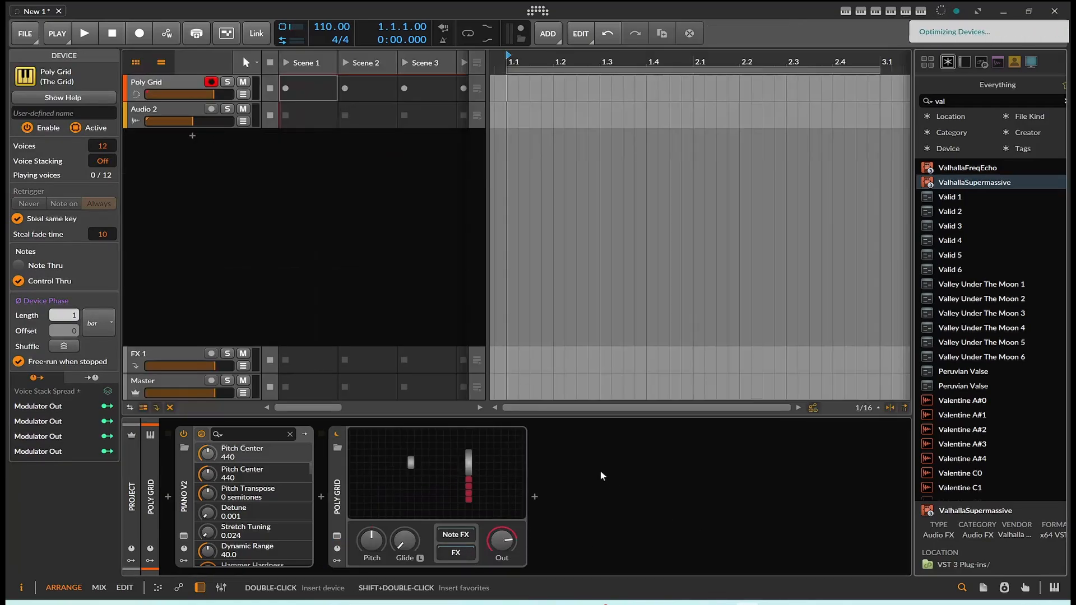
click(487, 473)
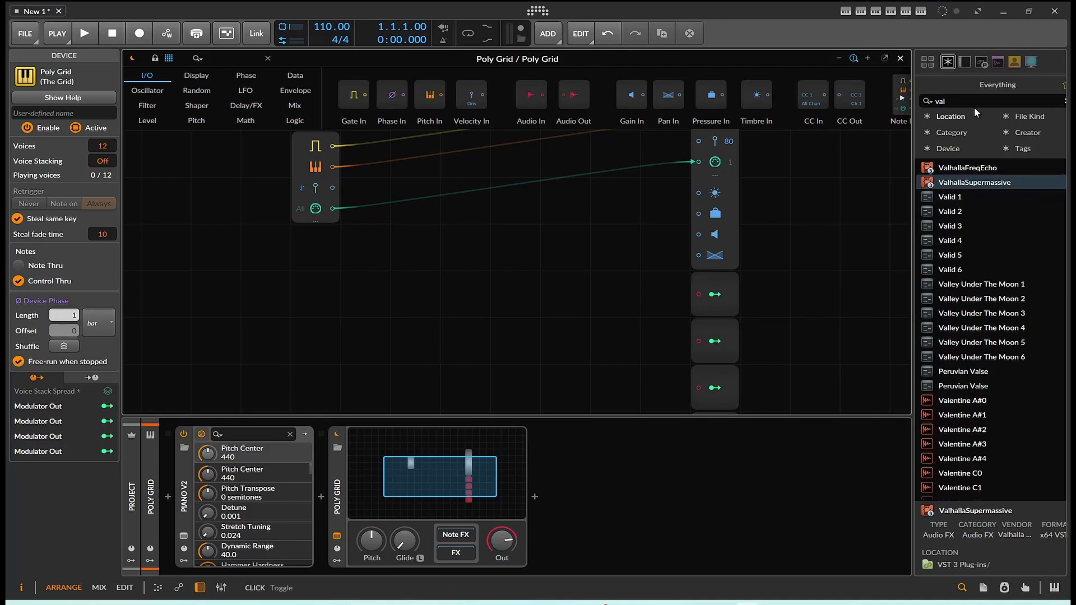
Step: Search the browser for "lay", add an FX Layer and place it in the Poly Grid's FX chain
click(918, 106)
text(lay)
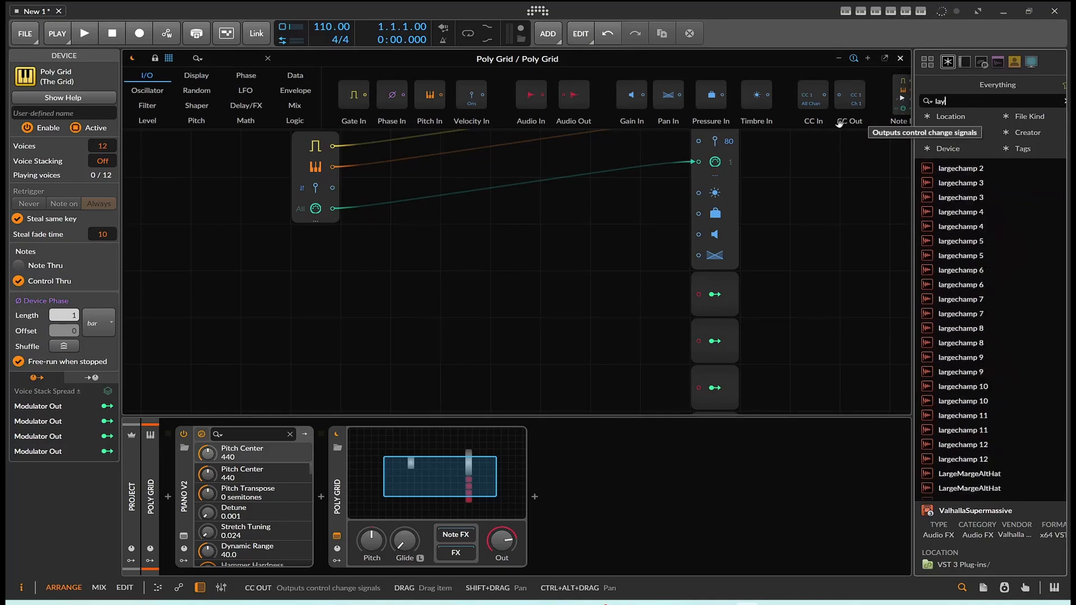
click(950, 169)
drag(950, 169, 534, 496)
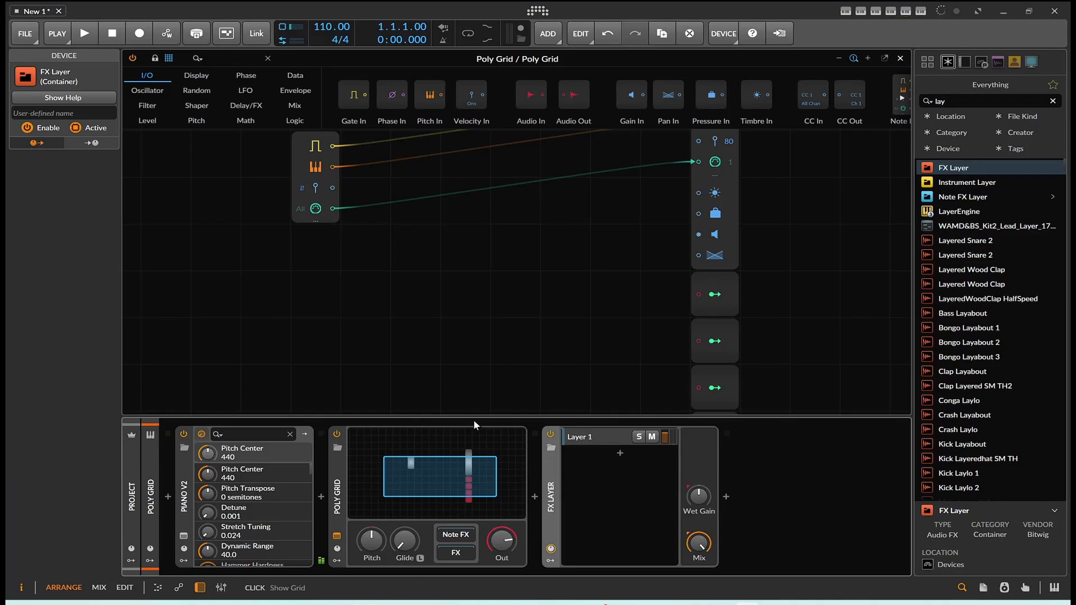
scroll(359, 287, up, 2)
scroll(357, 289, down, 1)
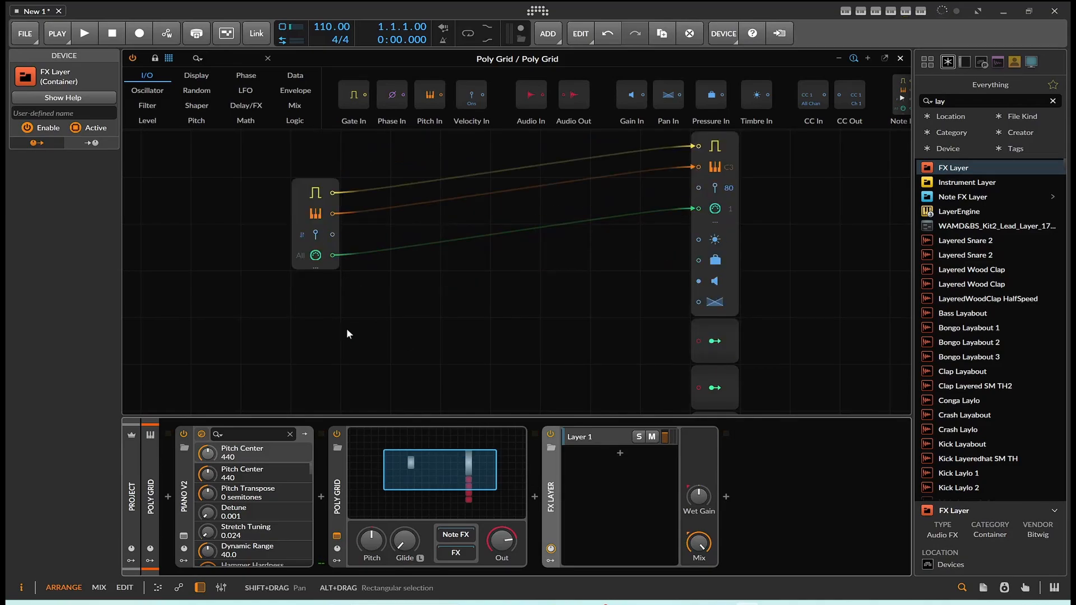
click(301, 264)
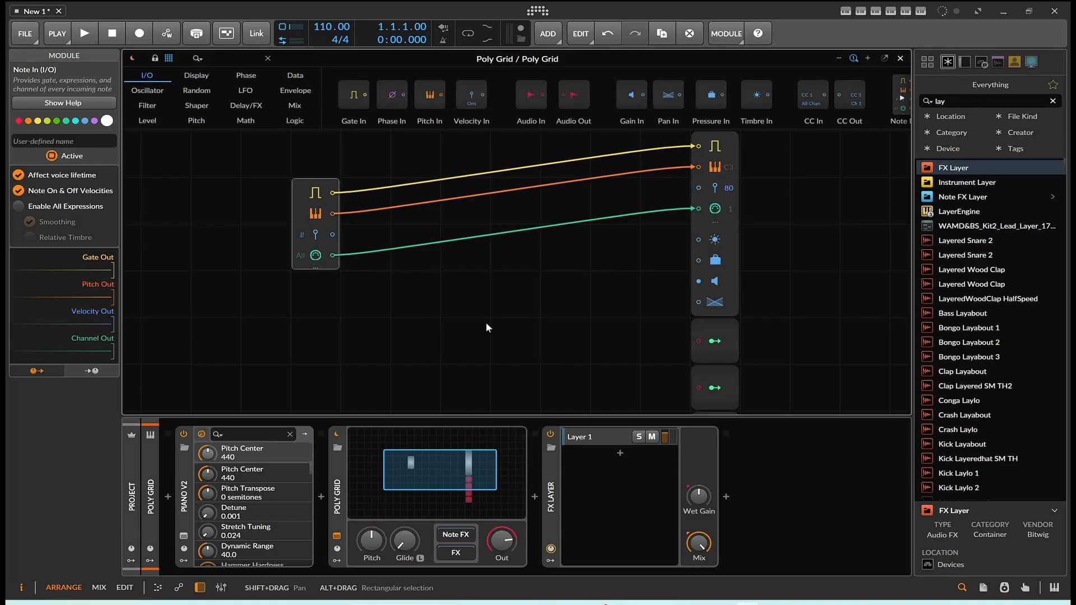
click(554, 512)
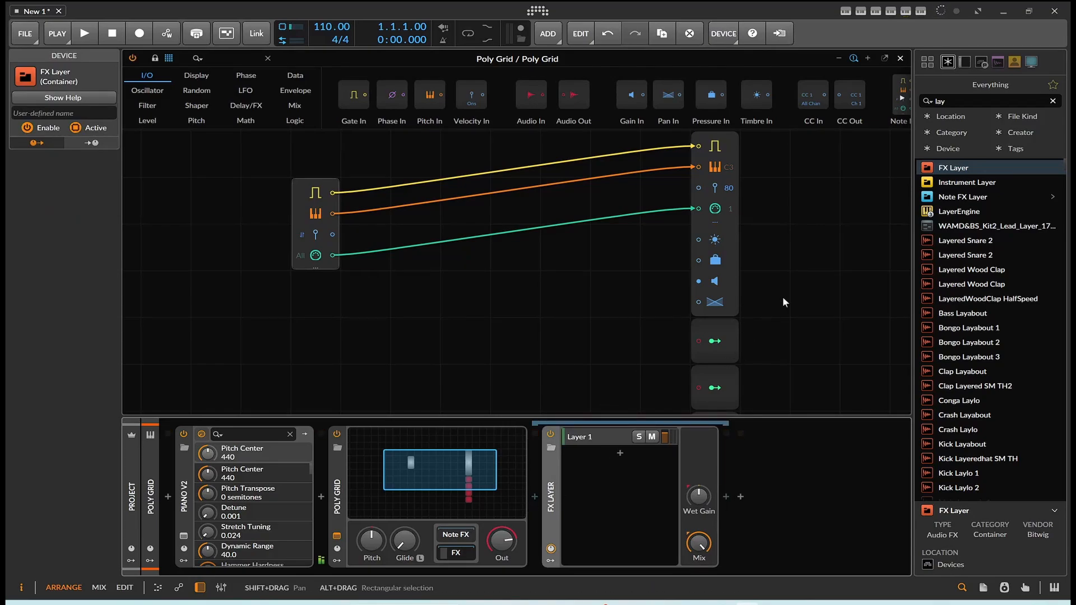
Step: Add an Audio In module to the patch above the Note In module
scroll(377, 246, up, 5)
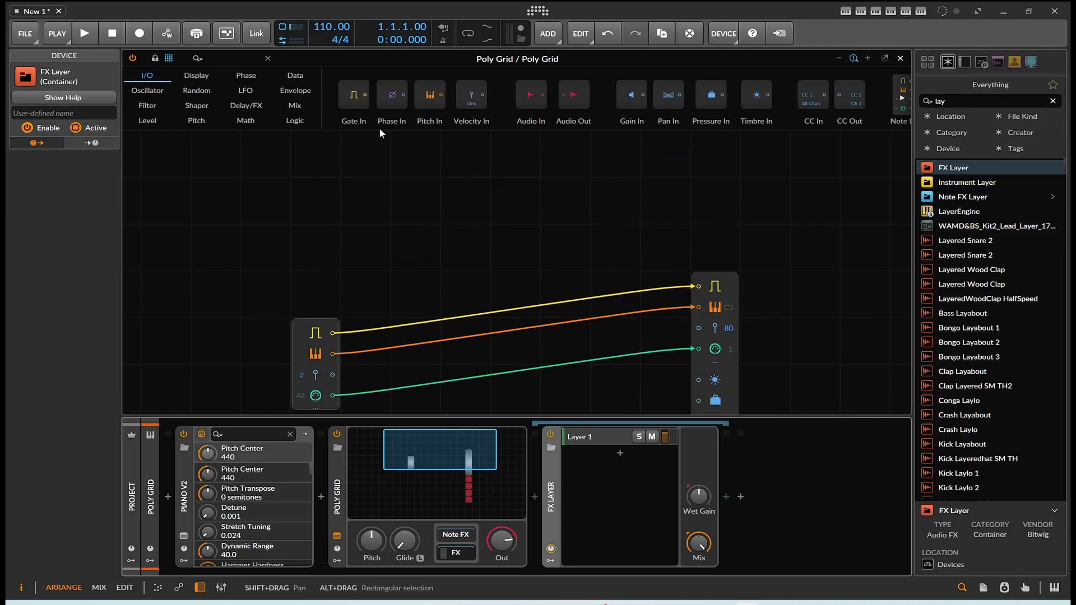
drag(529, 104, 402, 207)
click(333, 252)
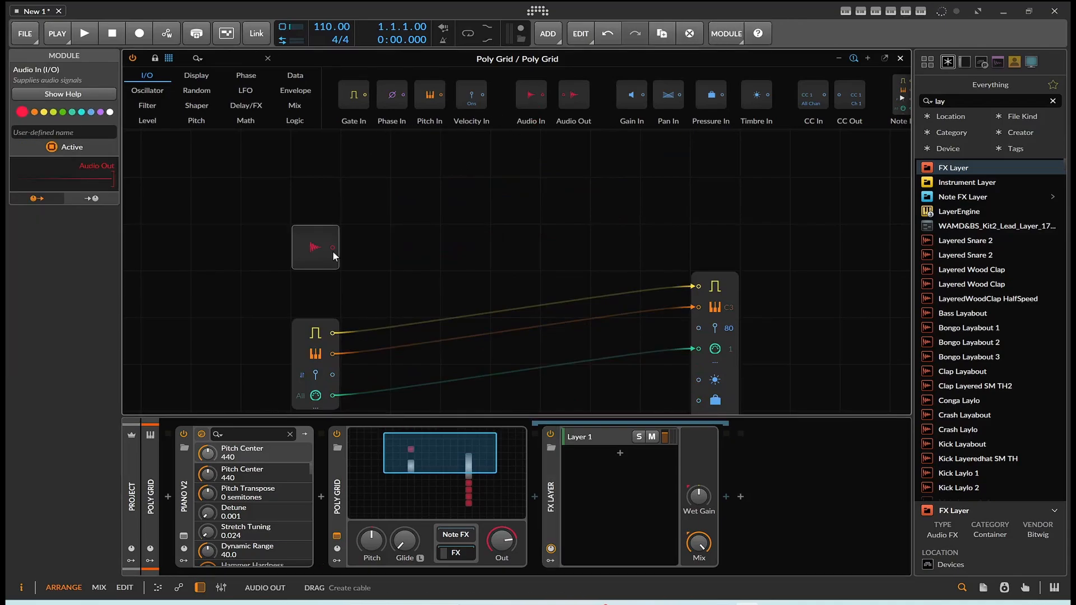
scroll(324, 268, down, 2)
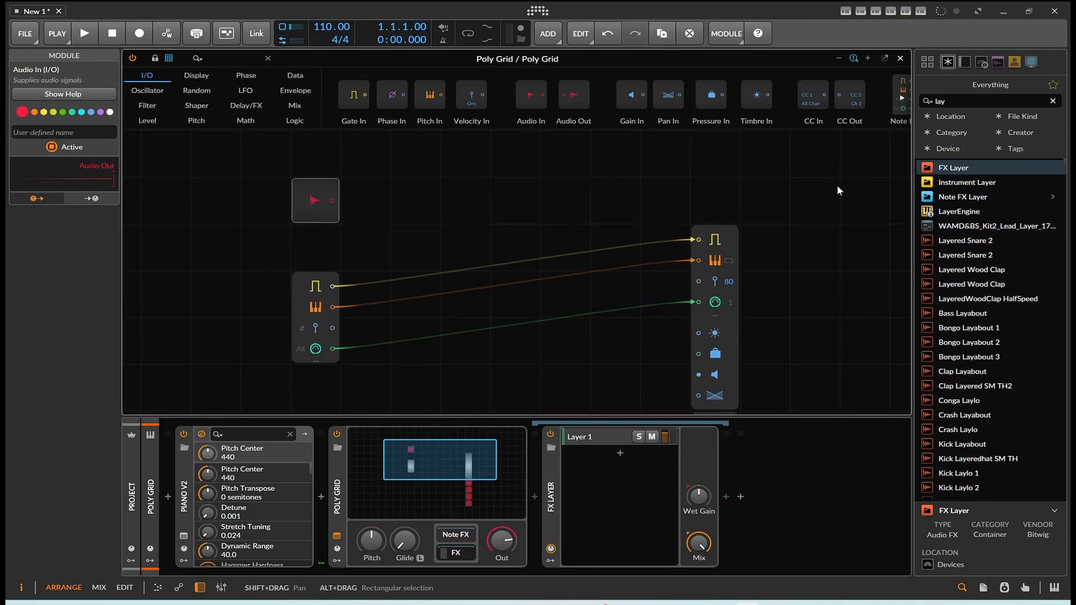
Step: Search for "val", load ValhallaSupermassive as a layer in the FX Layer and close its plug-in window
drag(956, 101, 885, 108)
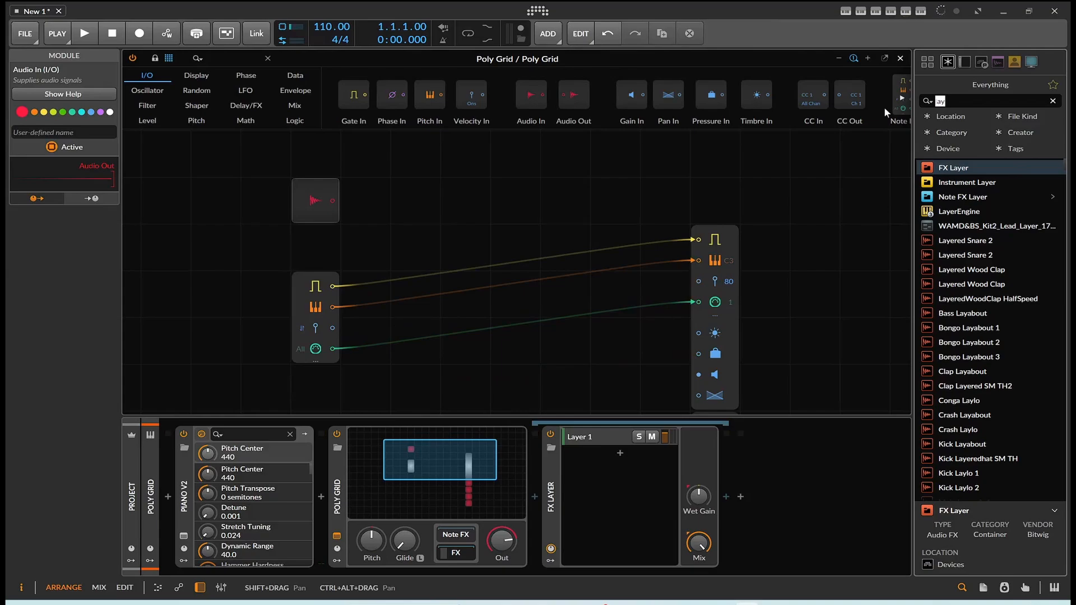
text(val)
drag(942, 188, 613, 436)
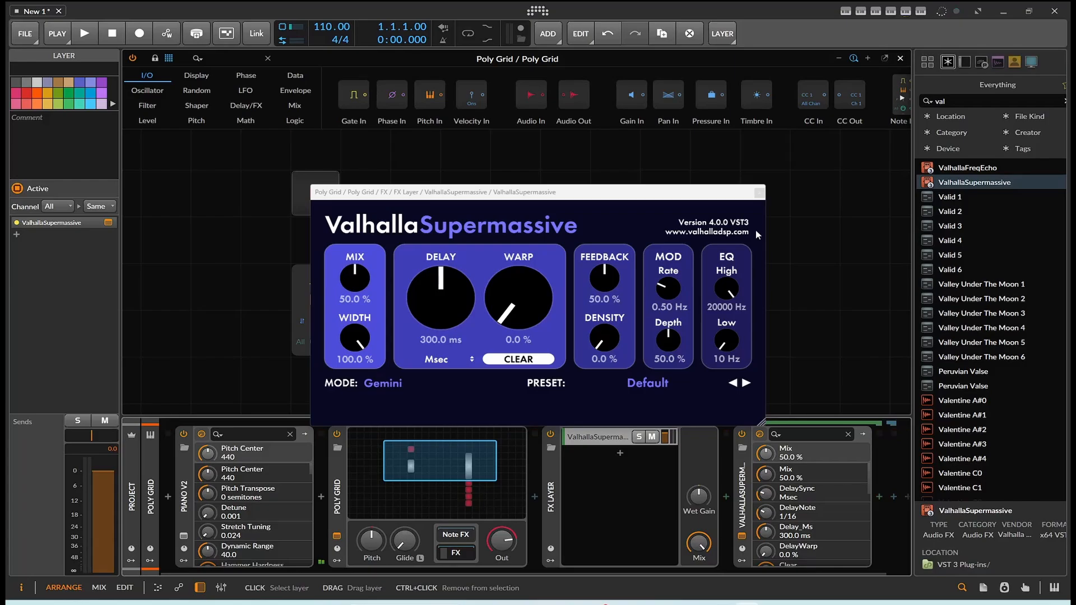
click(759, 193)
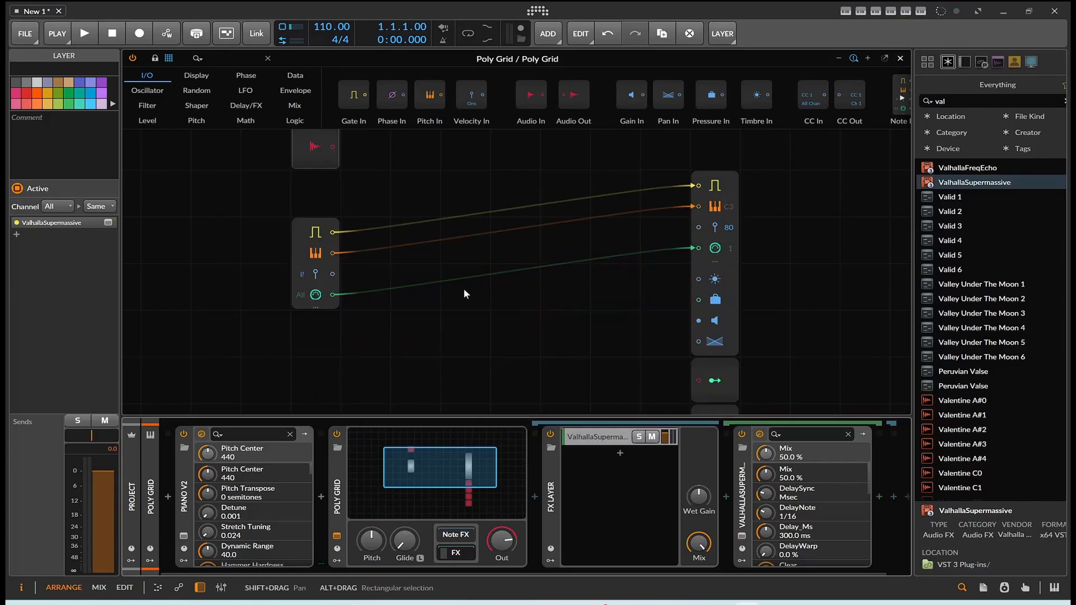
Step: Add an Audio Out module beside the Audio In module and connect the Audio In output to it
scroll(493, 157, up, 1)
drag(568, 106, 418, 207)
drag(332, 193, 457, 197)
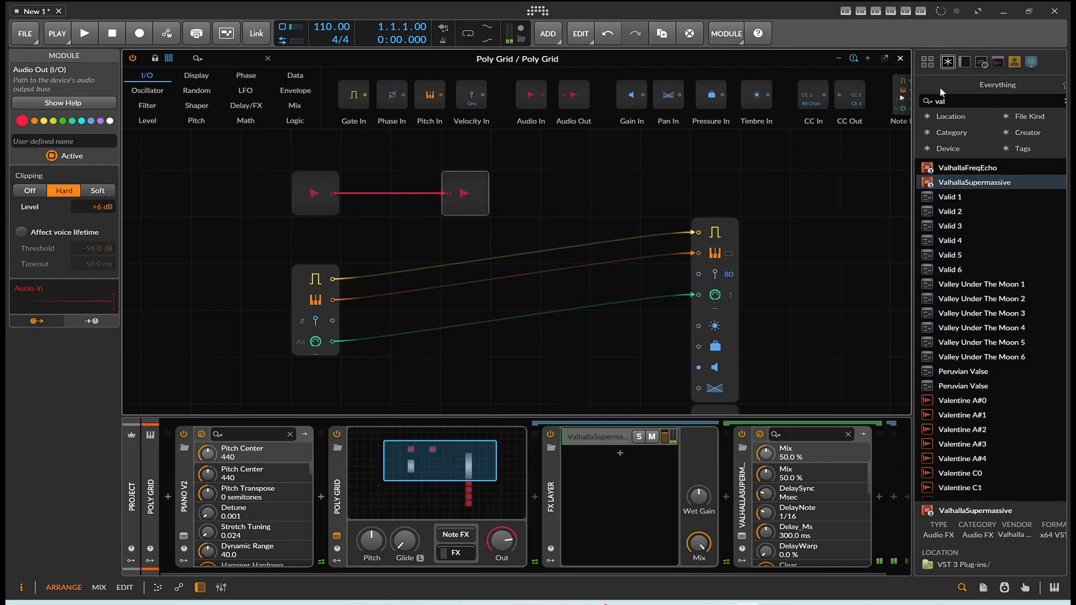
Step: Search for "col", load Dist COLDFIRE as a second layer in the FX Layer and close its plug-in window
click(947, 101)
text(col)
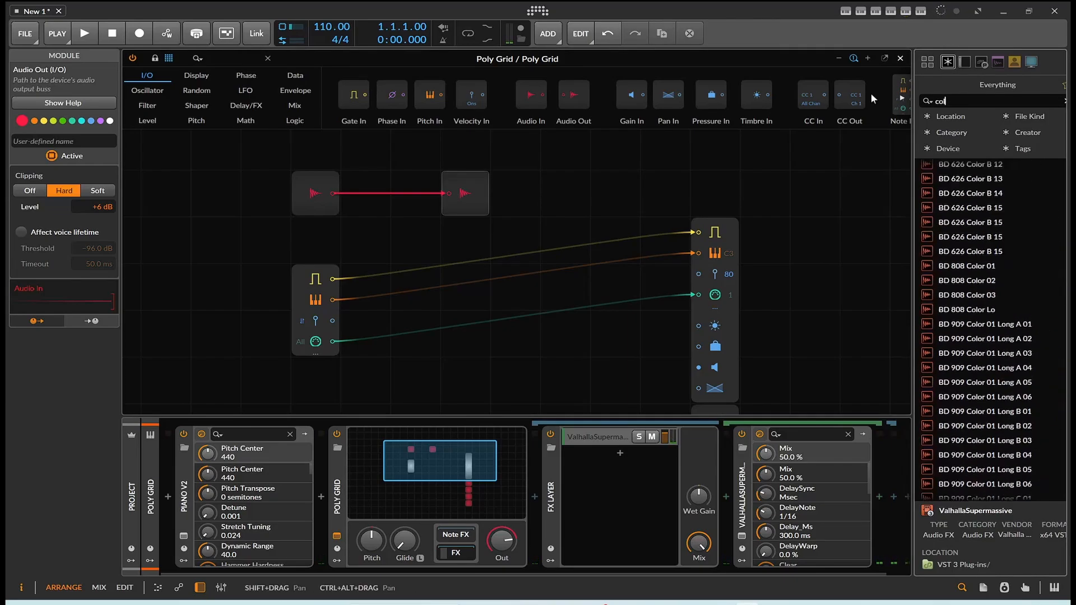
drag(953, 168, 594, 455)
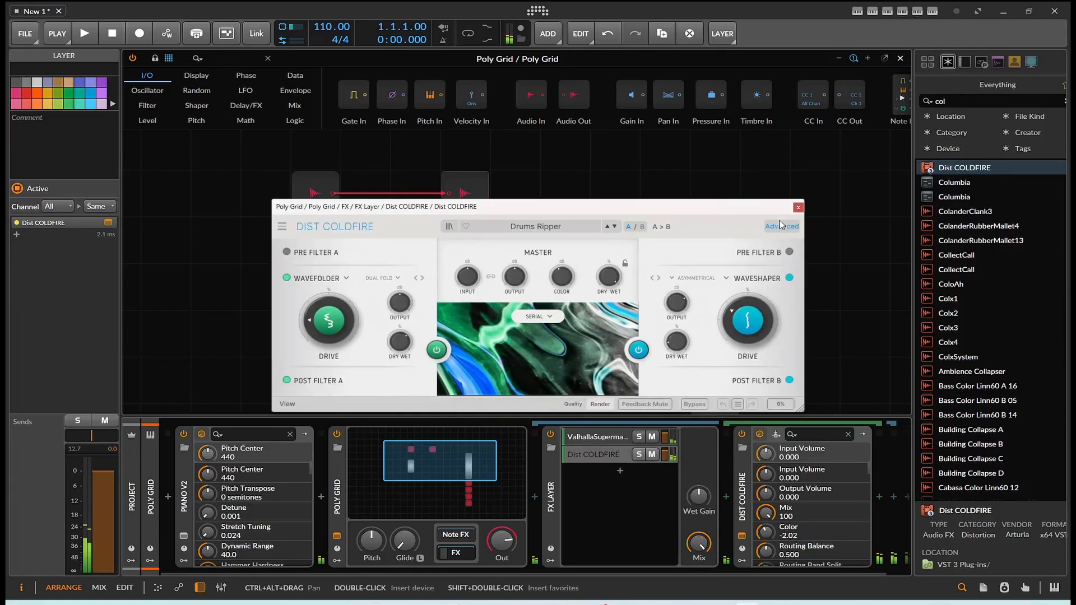
click(798, 207)
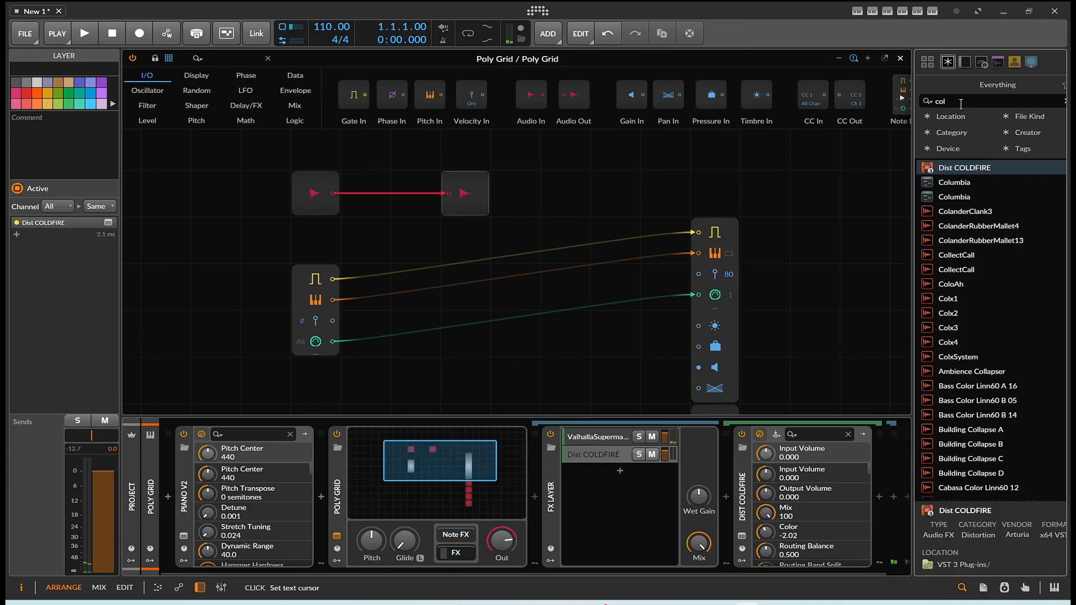
Step: Search for "pha" and add Phaser+ as a third layer in the FX Layer
key(BackSpace)
key(BackSpace)
key(BackSpace)
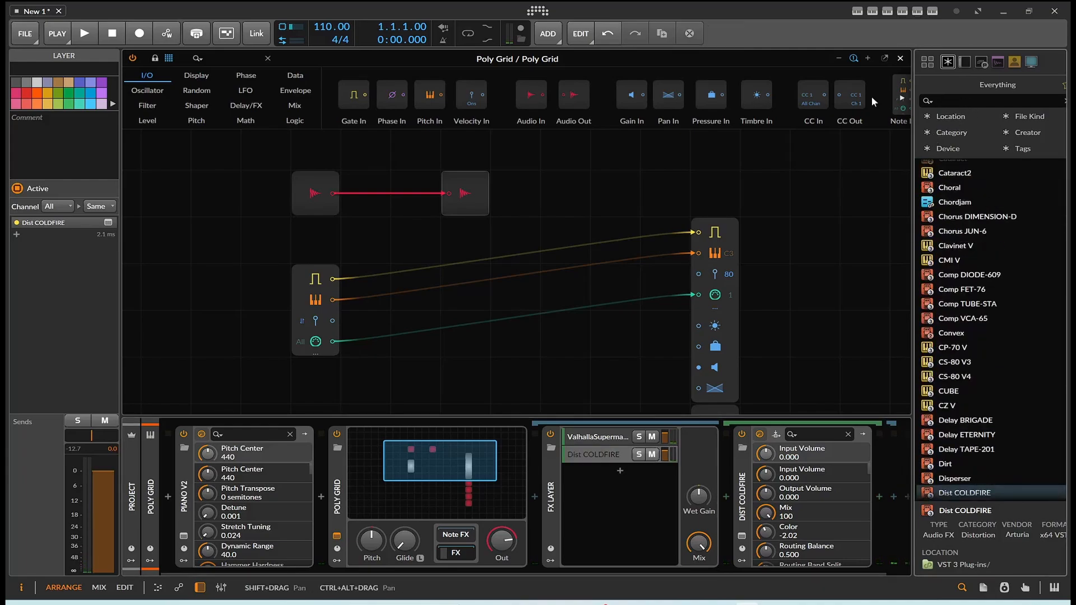
text(pha)
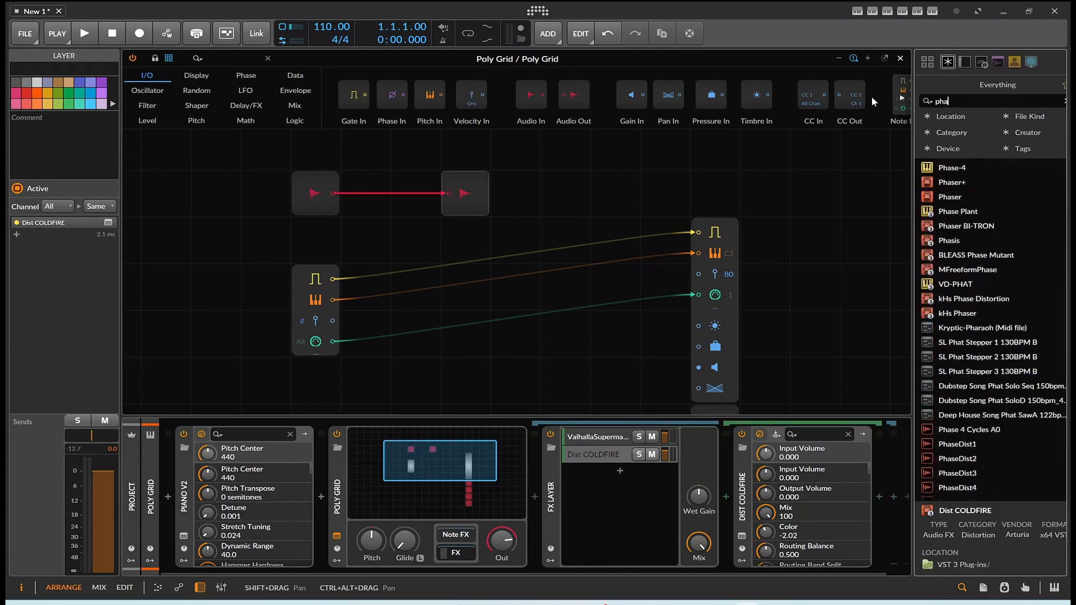
drag(953, 183, 627, 478)
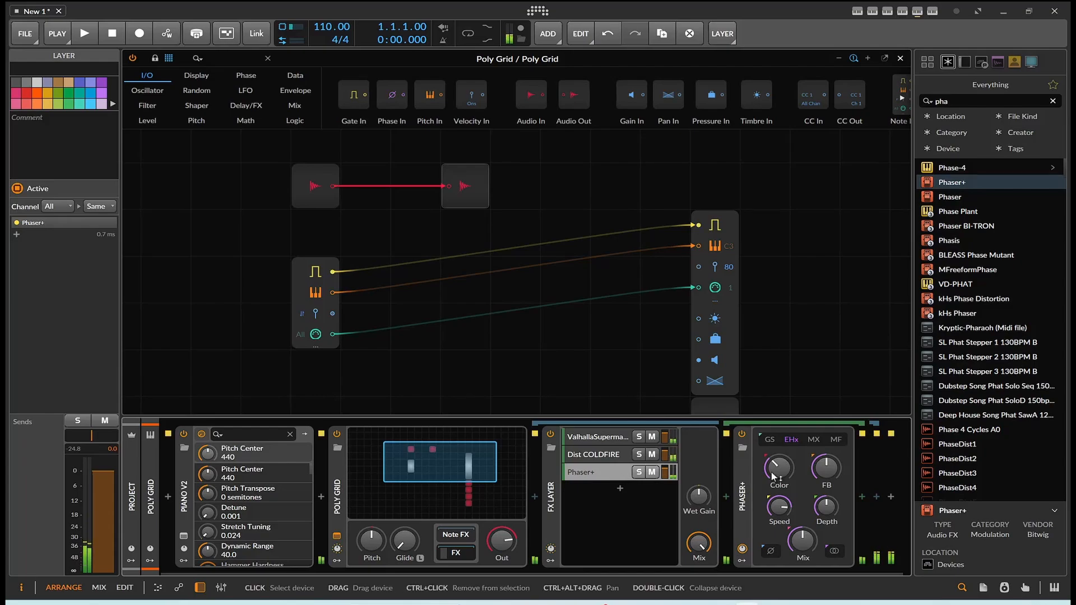
Step: Raise the FB, Mix and Color amounts of the Phaser+ device
drag(817, 471, 818, 439)
drag(802, 540, 780, 493)
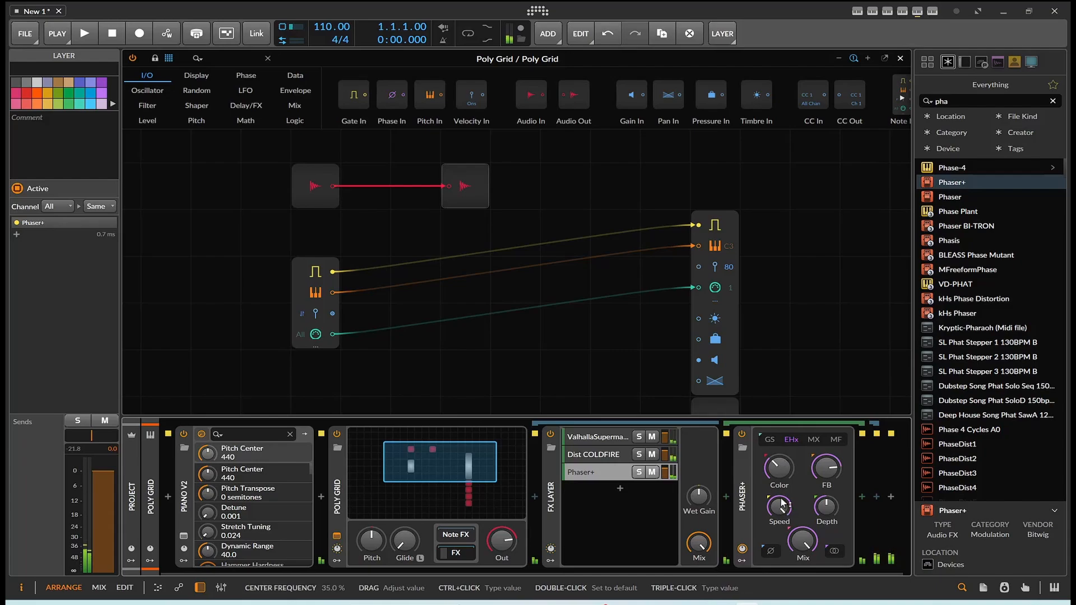
key(ctrl+z)
drag(786, 471, 786, 448)
Step: Search for "ujam", load FIN-FLUXX as a fourth layer in the FX Layer and close its plug-in window
drag(978, 104, 828, 113)
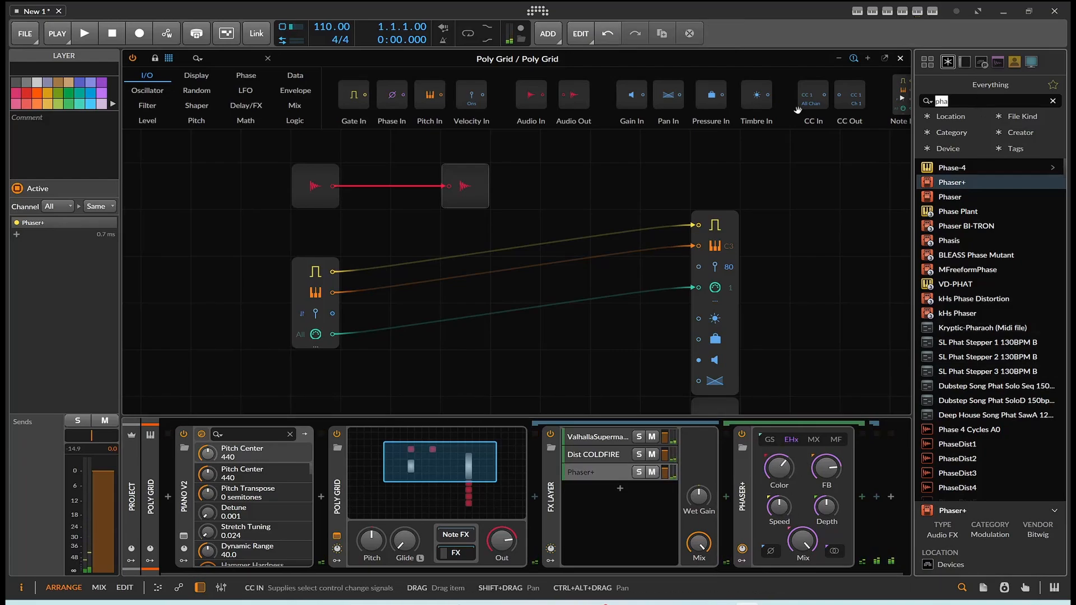
text(ujam)
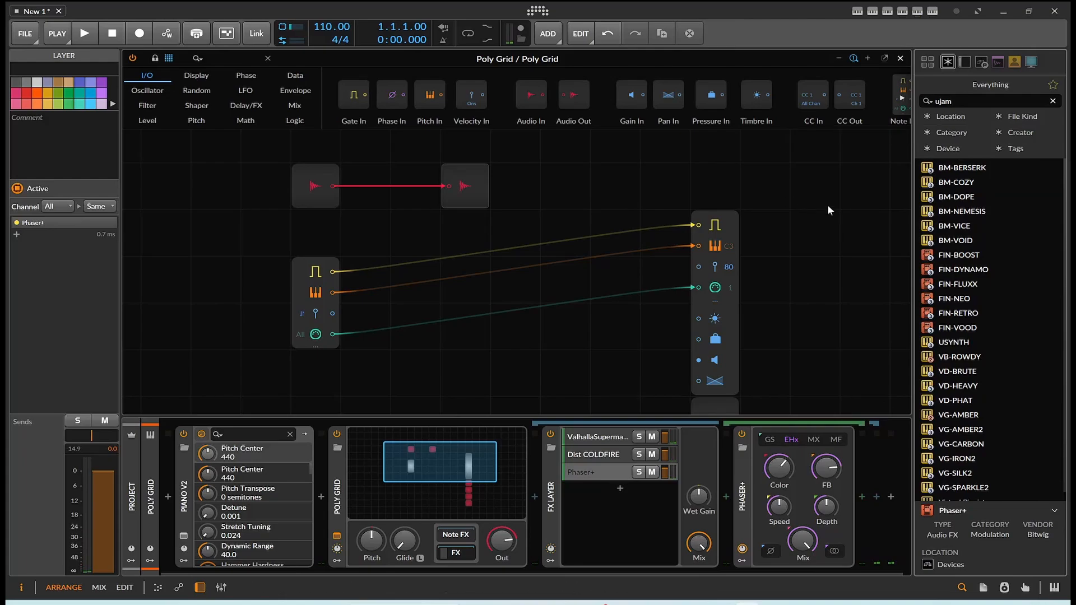
drag(957, 285, 637, 529)
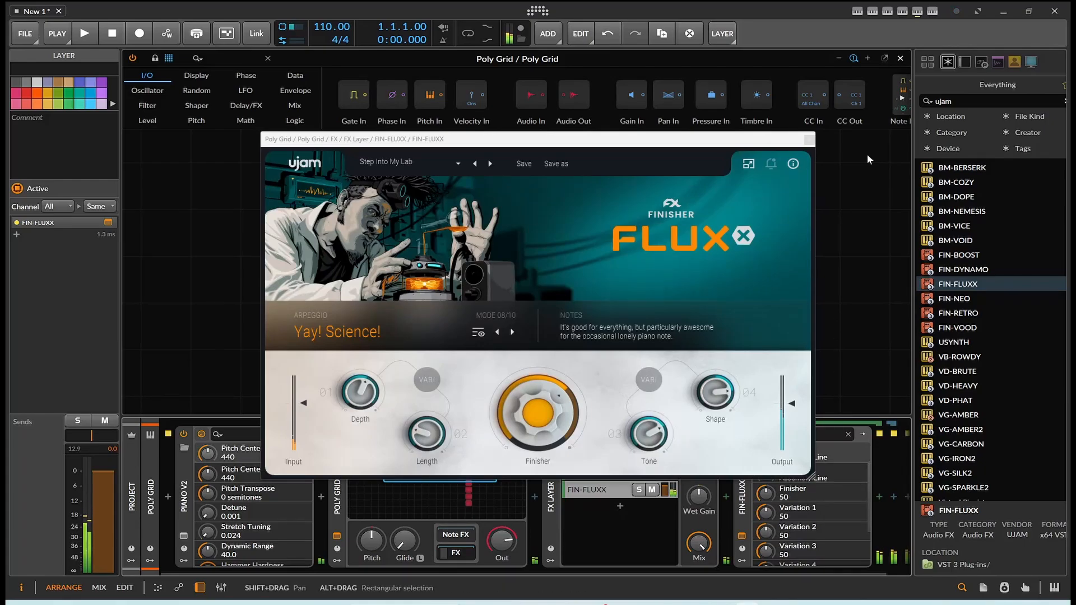
click(809, 141)
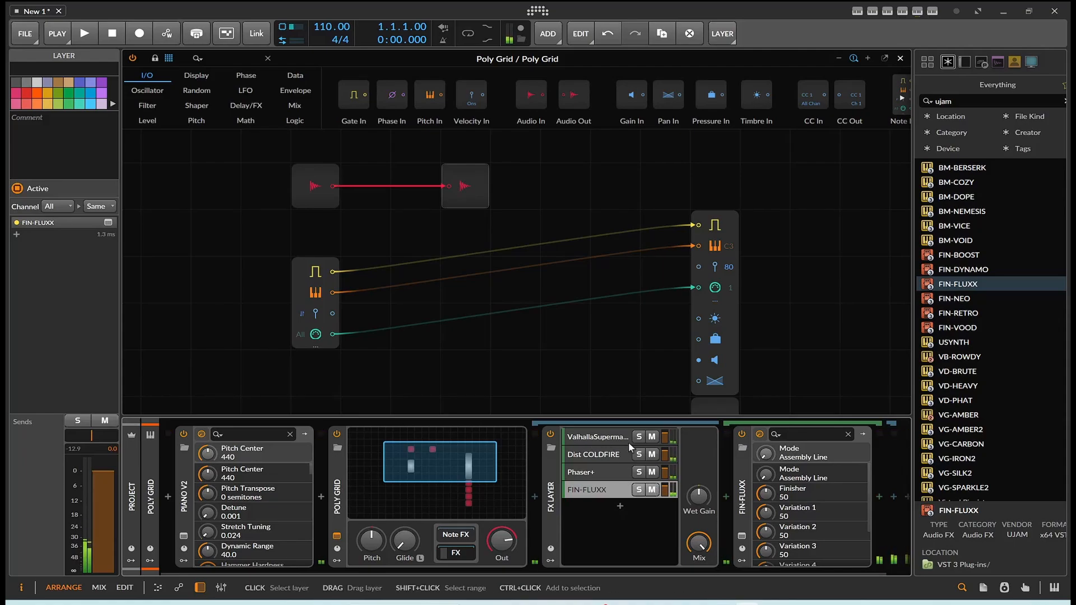
Step: Mute the other three layers and choose the Who You Gonna Call preset in FIN-FLUXX
drag(648, 439, 655, 476)
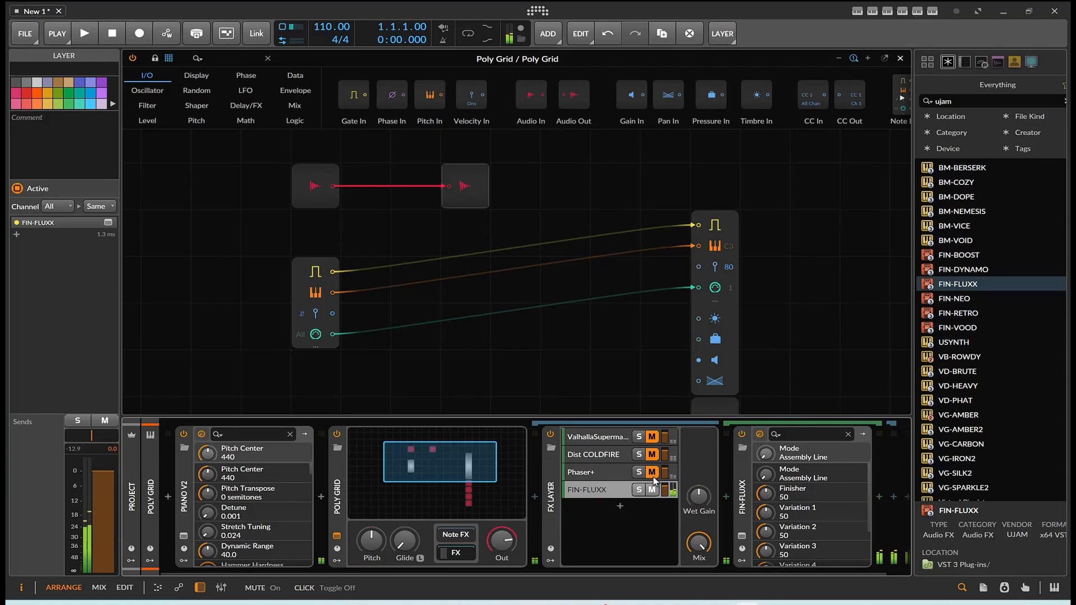
click(742, 536)
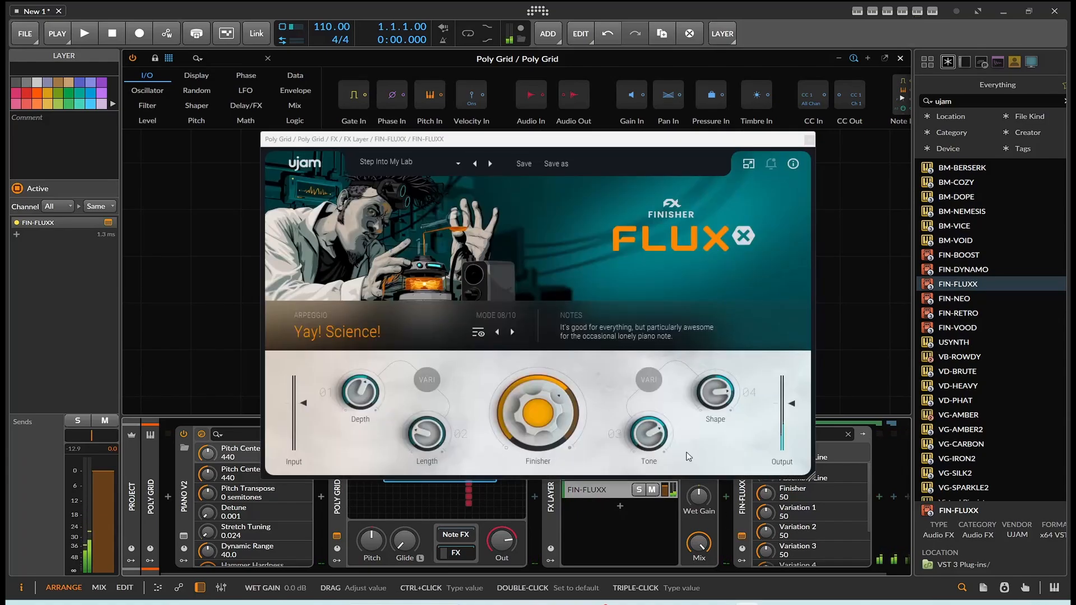
click(489, 163)
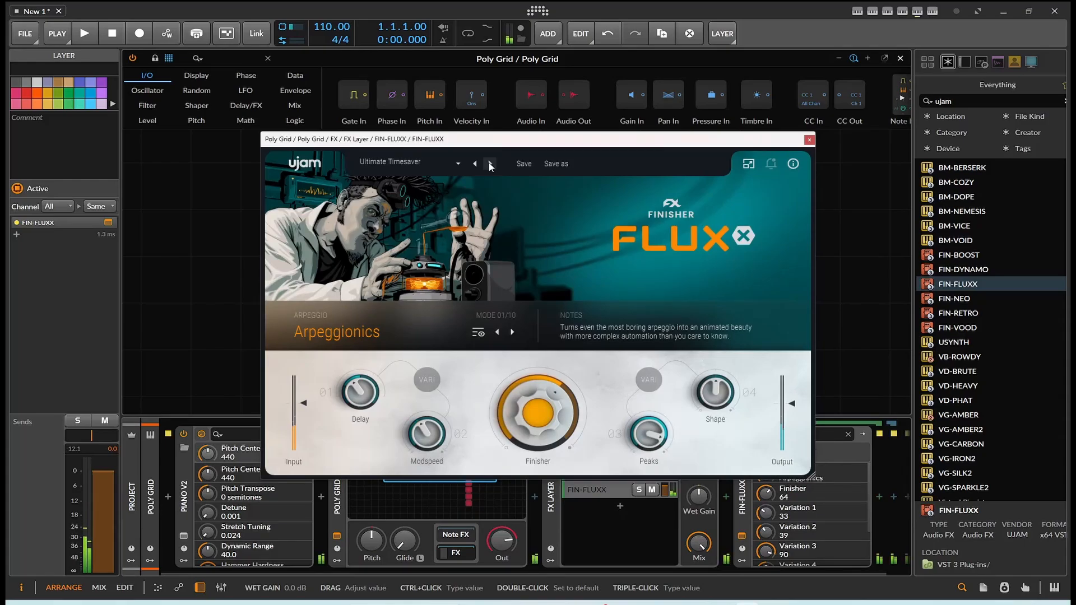
click(489, 163)
click(489, 163)
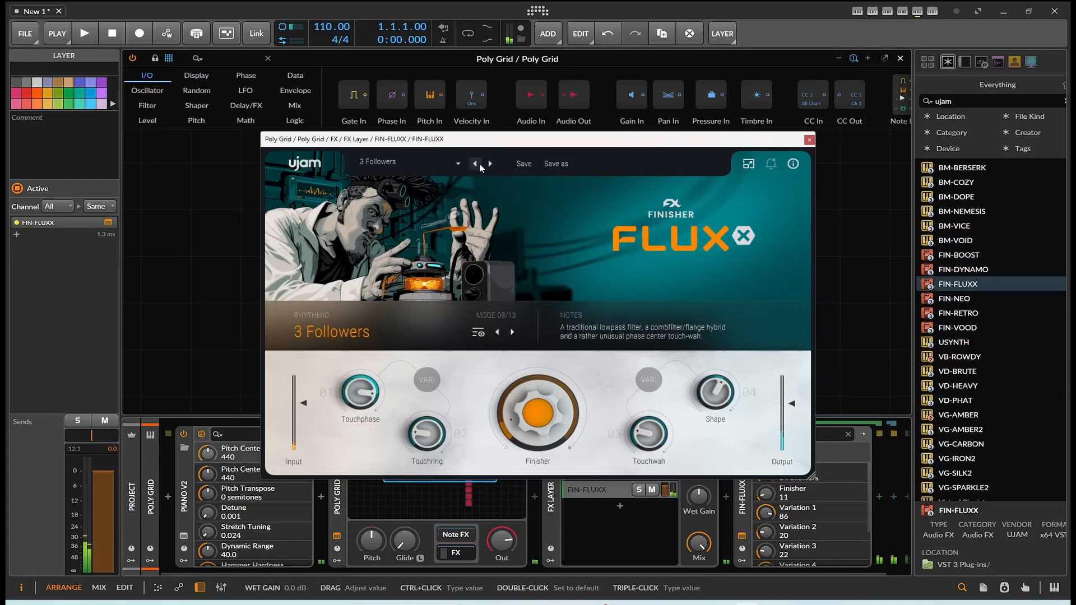
click(480, 163)
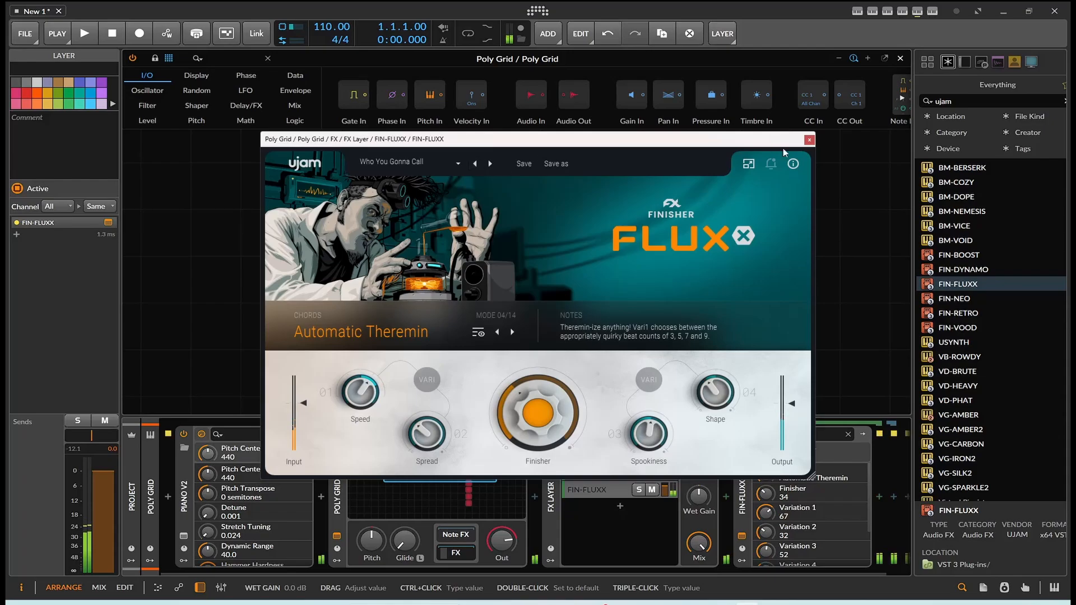
click(810, 139)
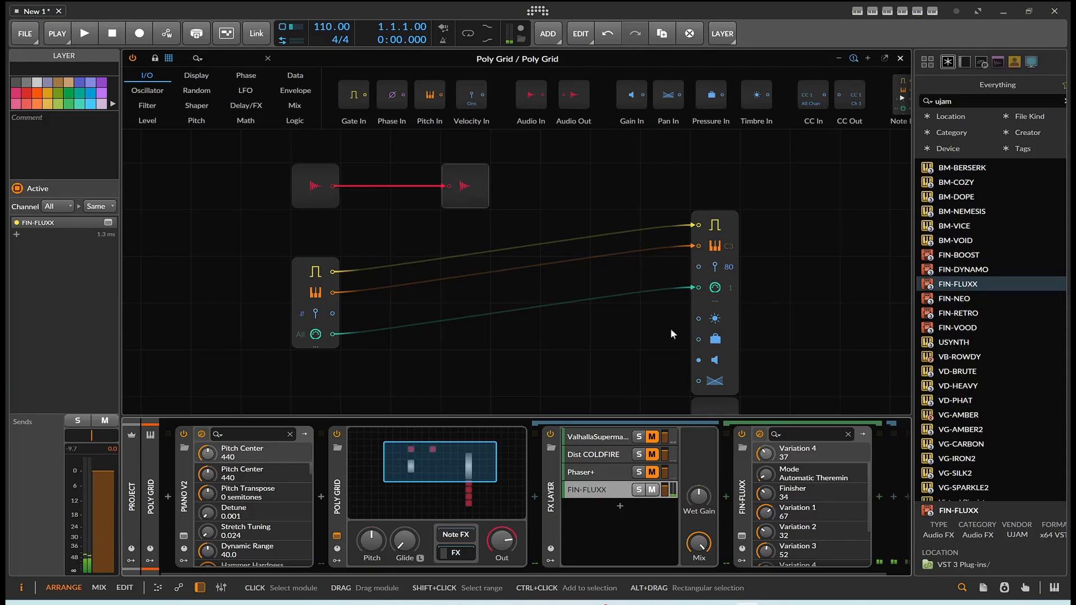
Step: Unmute the ValhallaSupermassive, Dist COLDFIRE and Phaser+ layers in the FX Layer
click(650, 455)
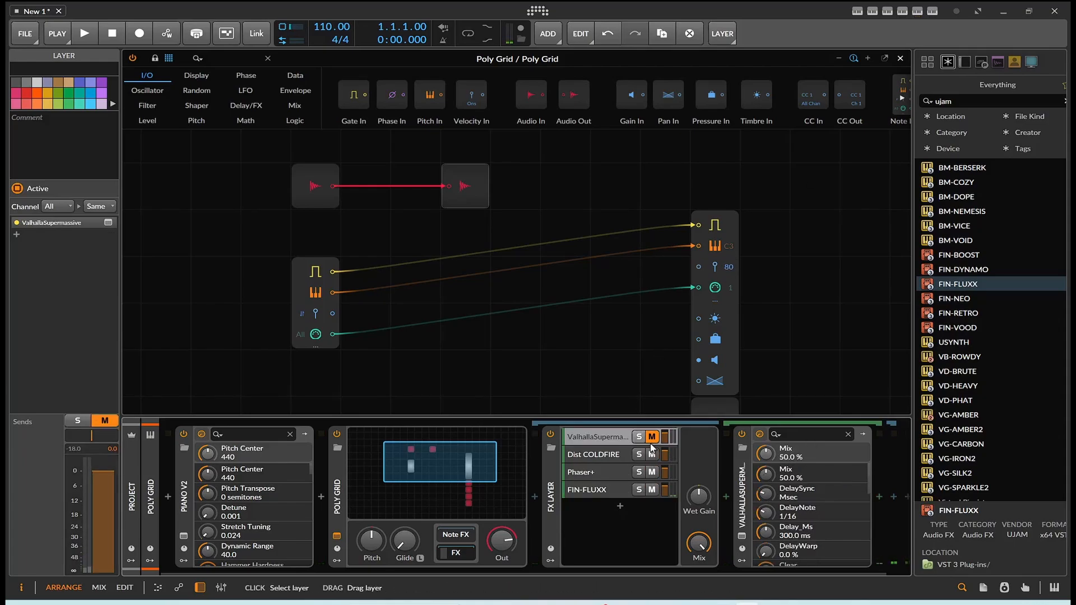
click(652, 437)
scroll(677, 365, down, 5)
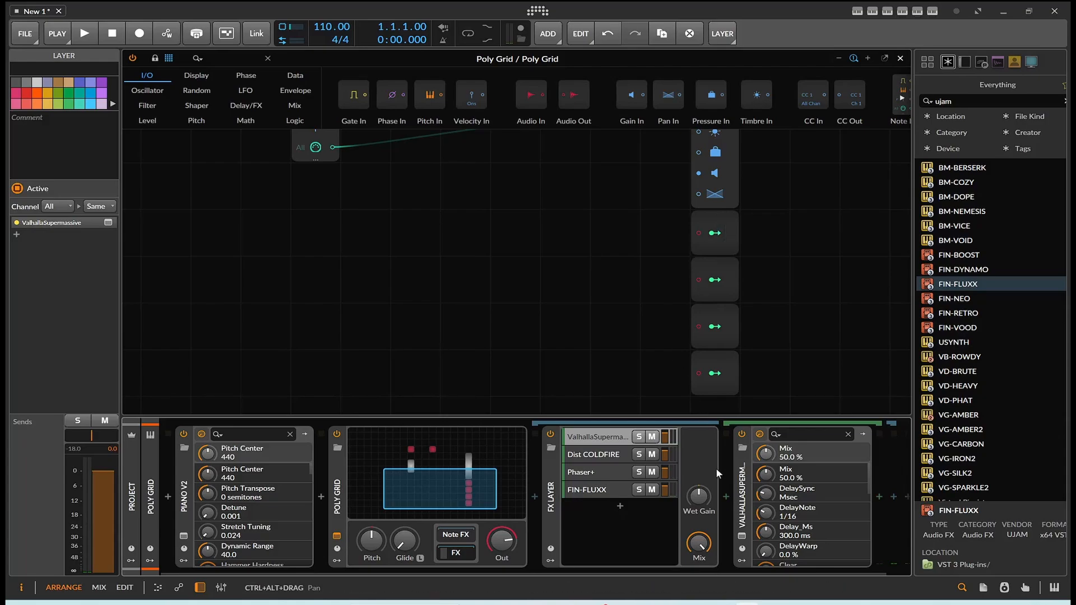
Step: Search for "dc", insert DC Offset before ValhallaSupermassive in the FX Layer and map the first Modulator Out module to its offset
drag(963, 101, 897, 99)
text(dc)
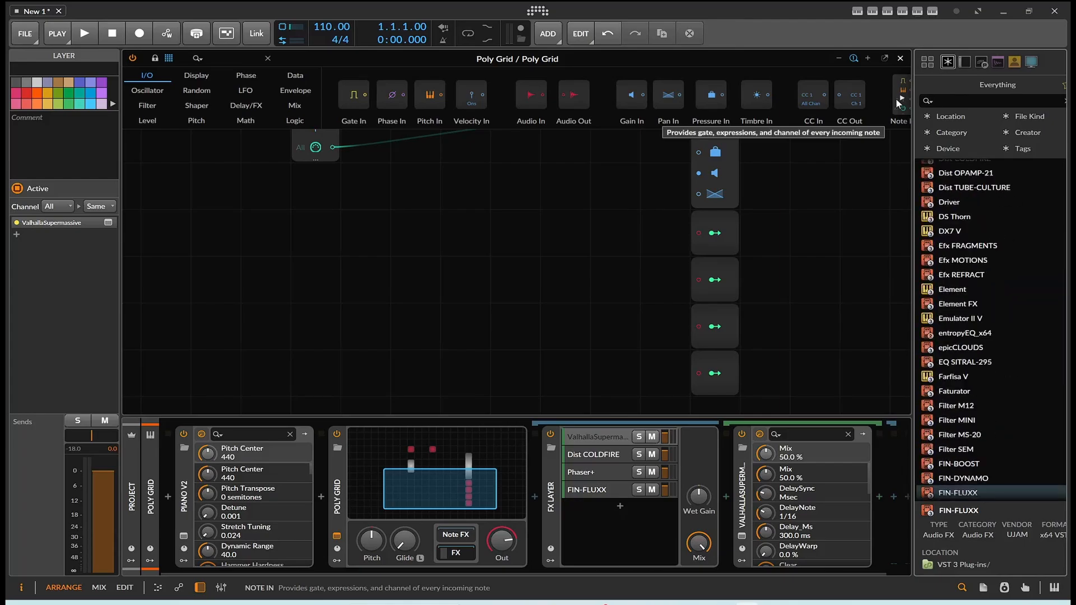
scroll(988, 210, up, 15)
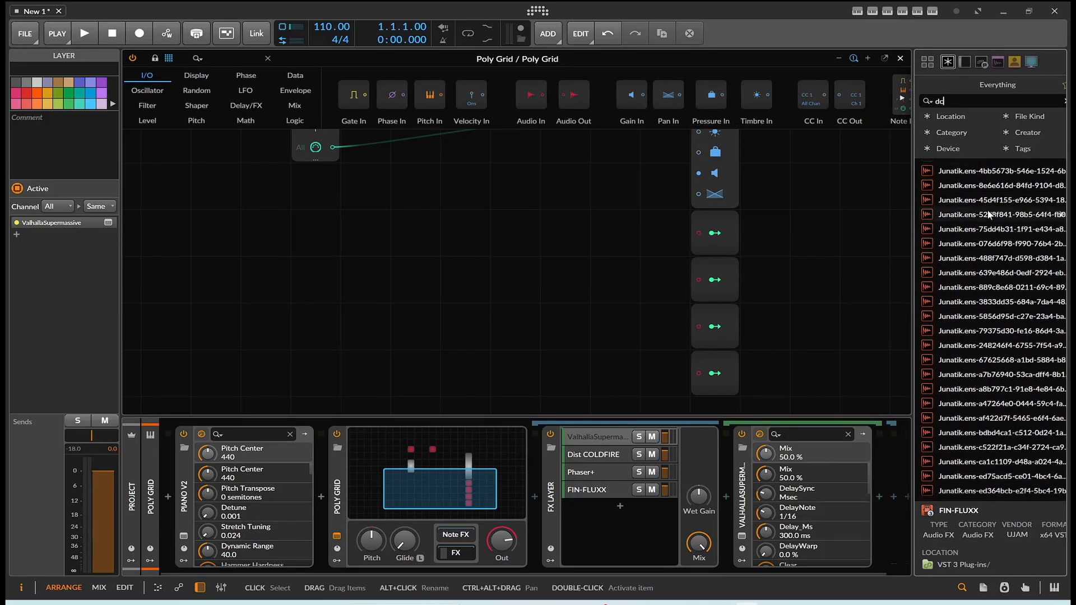
drag(912, 239, 878, 240)
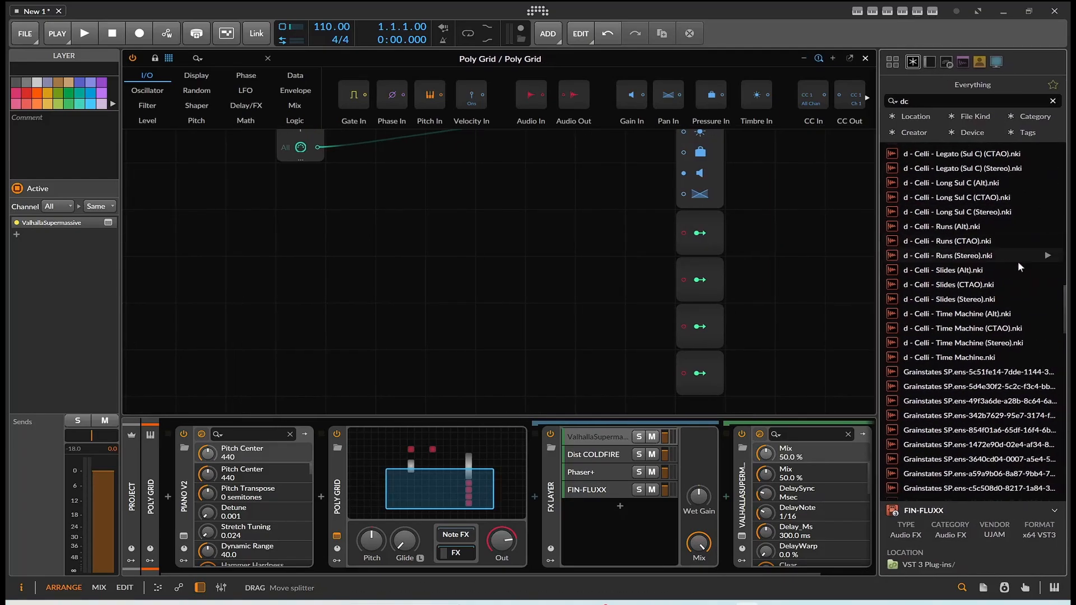
drag(1067, 308, 1064, 160)
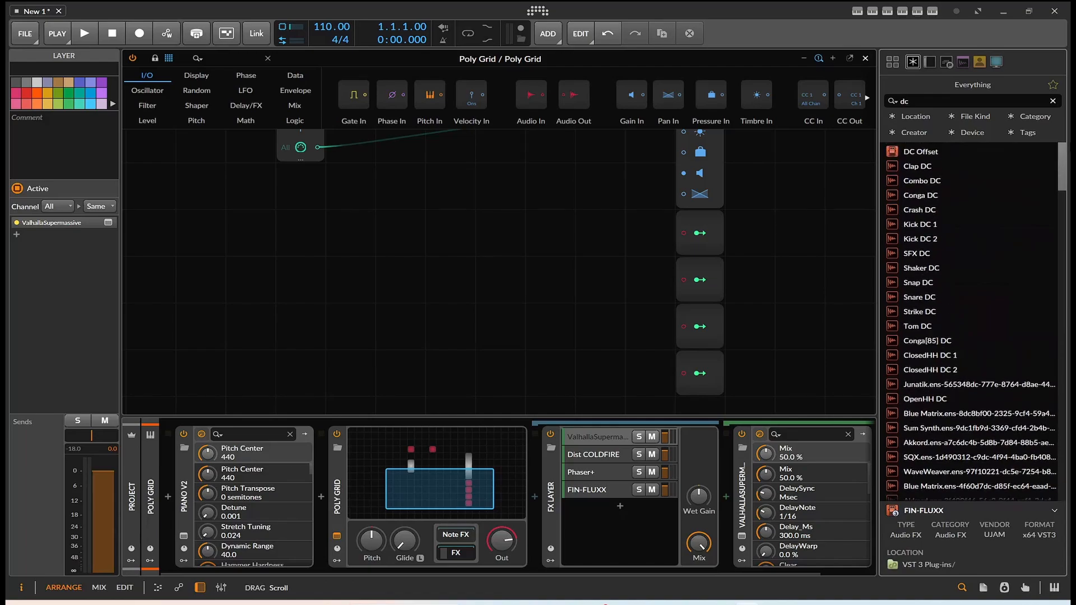
click(926, 157)
drag(925, 158, 730, 458)
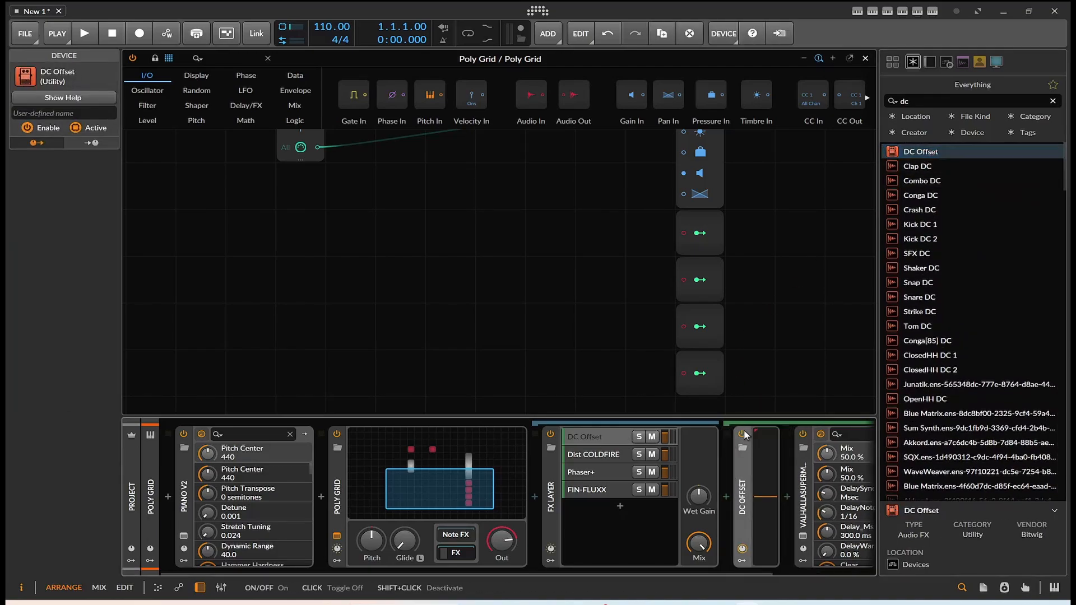
drag(700, 233, 765, 497)
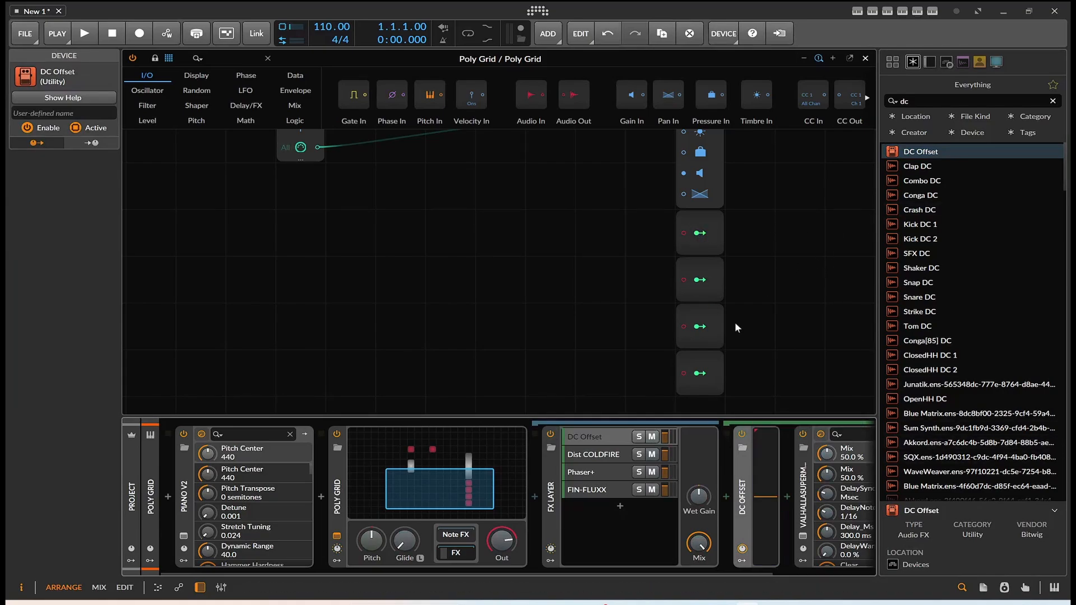
Step: Insert DC Offset before Dist COLDFIRE in the second layer and map the second Modulator Out module to its offset
click(590, 456)
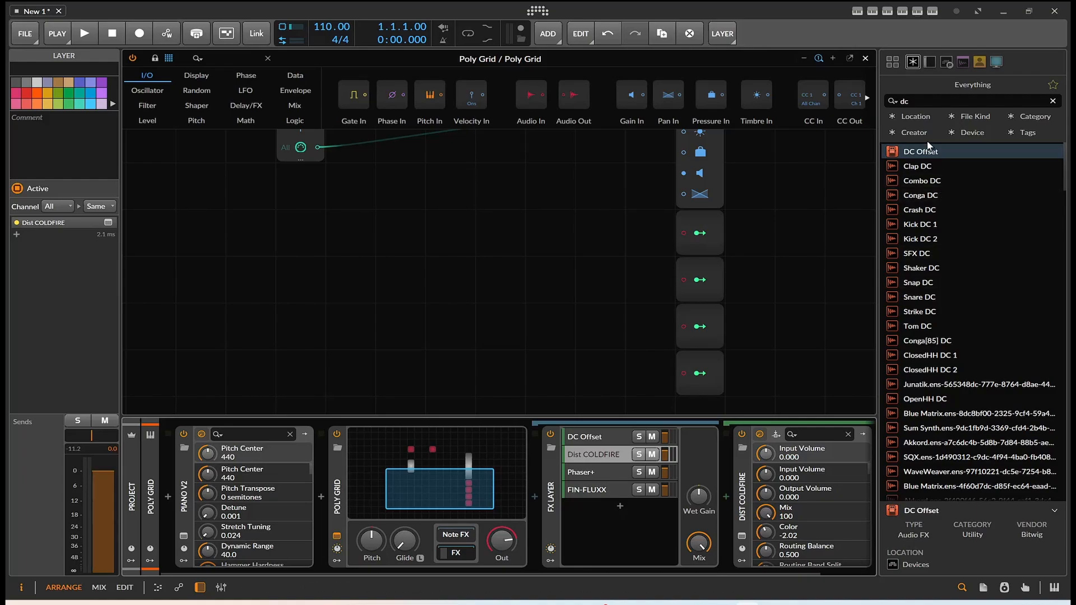
drag(926, 151, 748, 458)
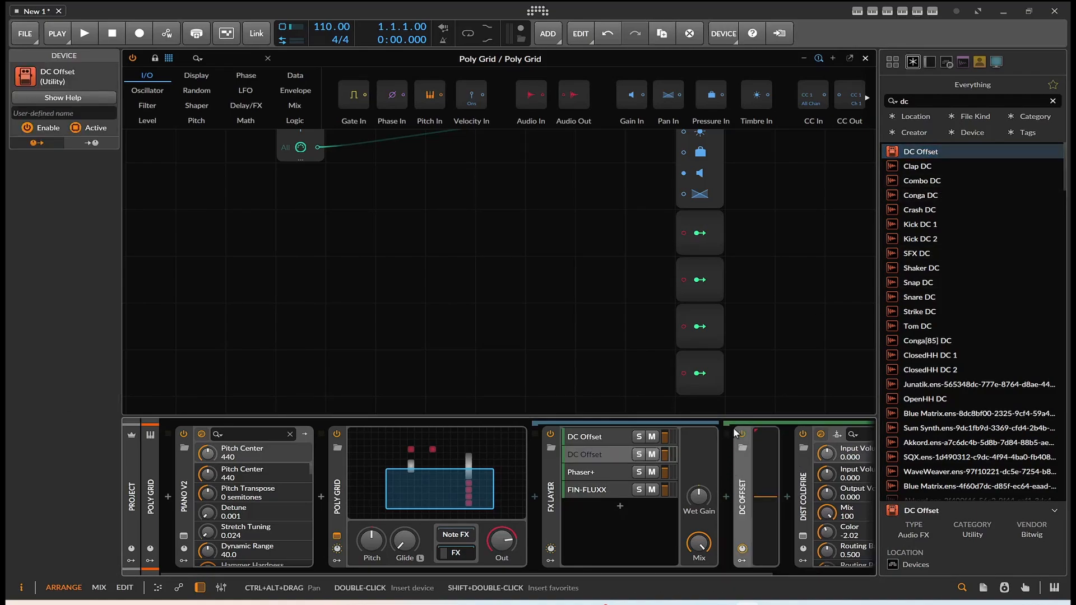
drag(699, 280, 764, 458)
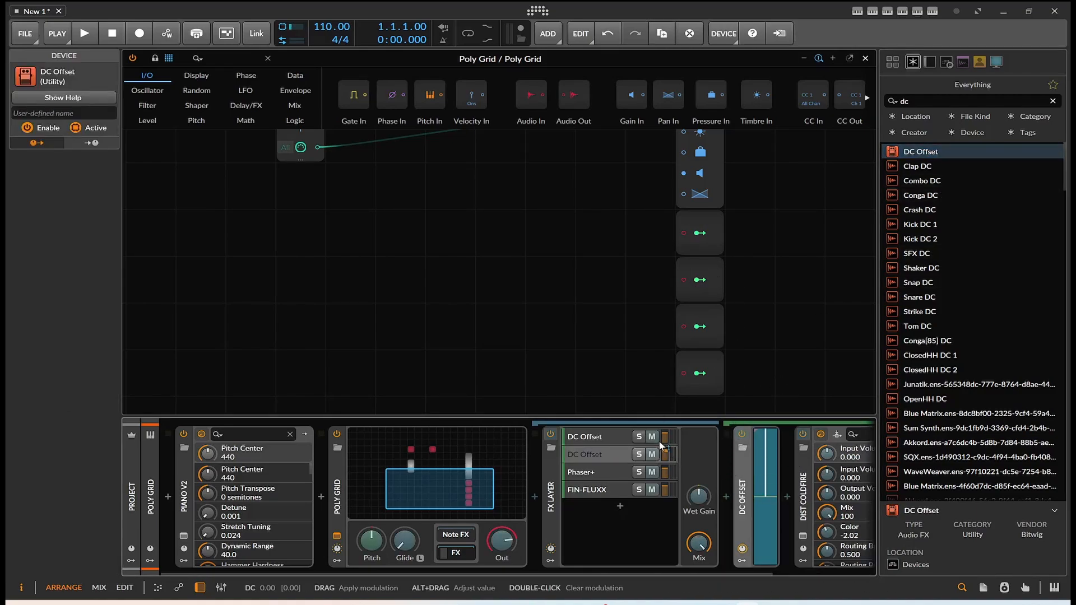
click(704, 285)
Step: Insert DC Offset before Phaser+ in the third layer and map the third Modulator Out module to its offset
click(608, 471)
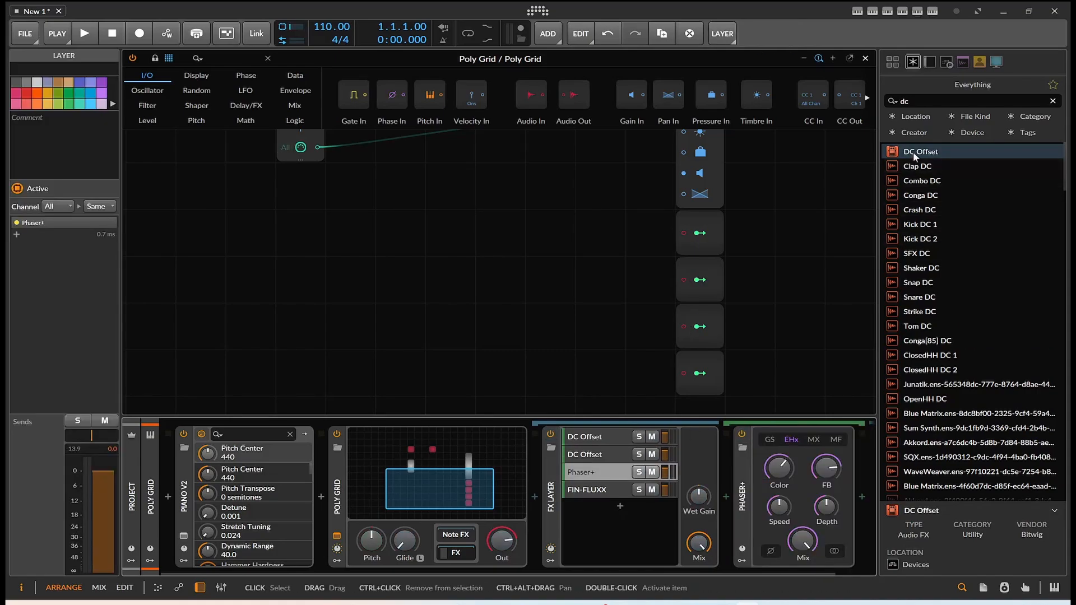
drag(913, 151, 726, 493)
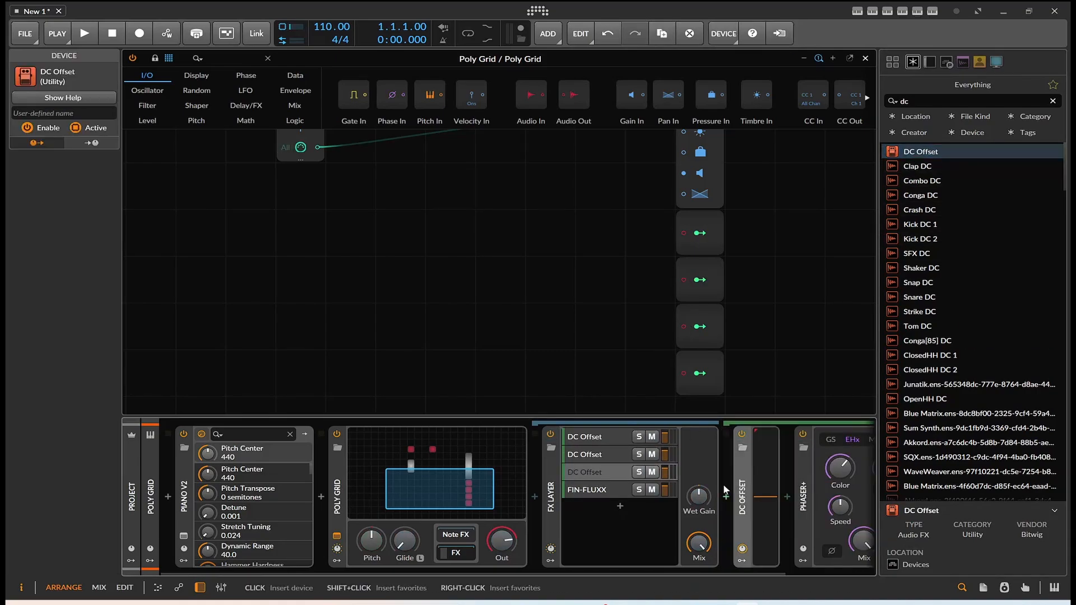
click(700, 327)
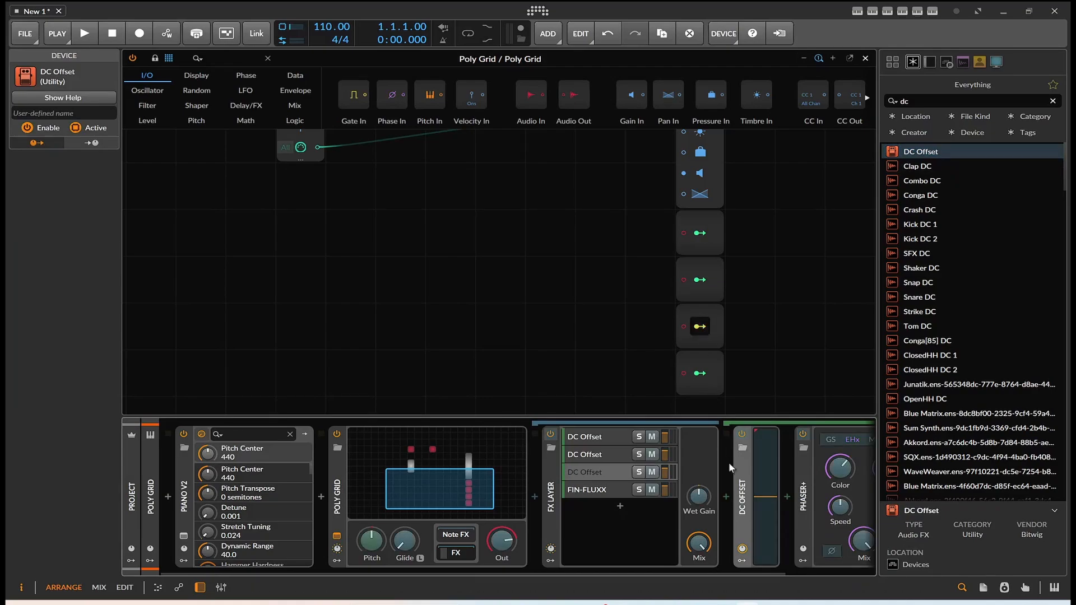
drag(766, 498, 766, 437)
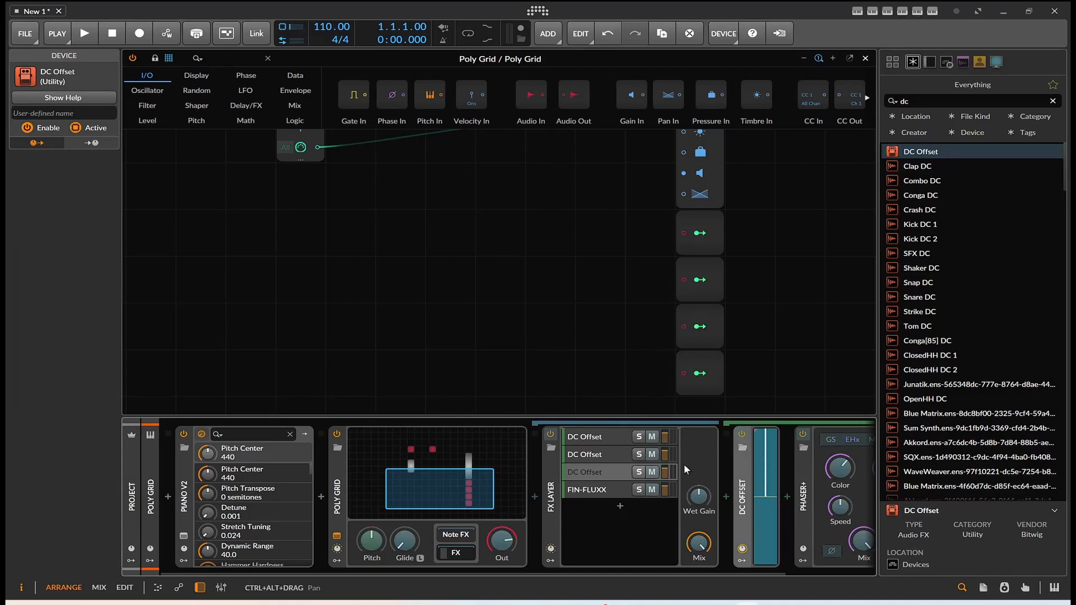
click(701, 339)
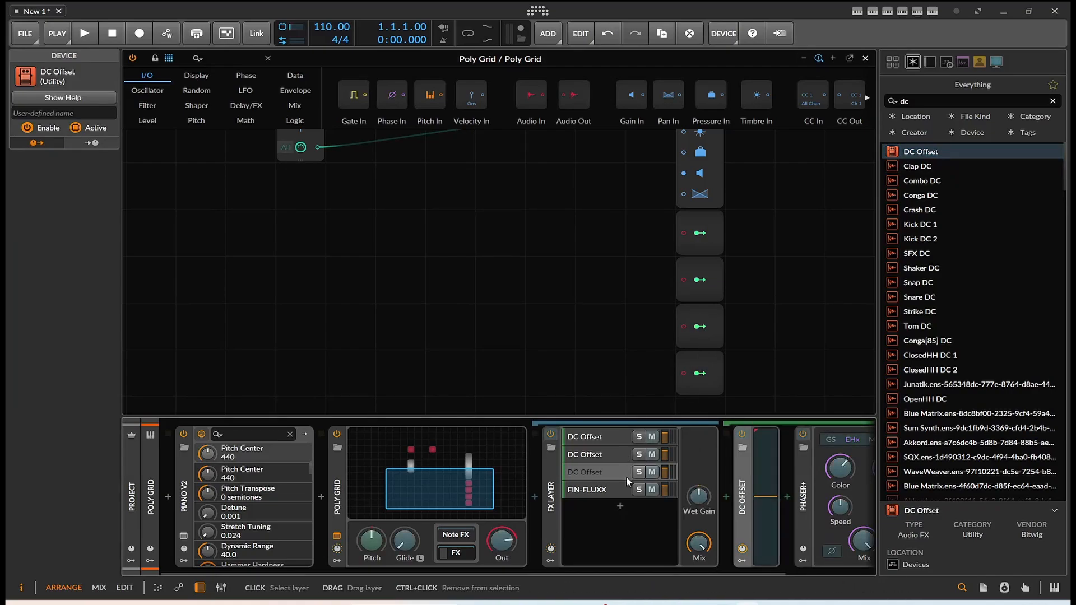
Step: Insert DC Offset before FIN-FLUXX in the fourth layer and map the fourth Modulator Out module to its offset
click(600, 489)
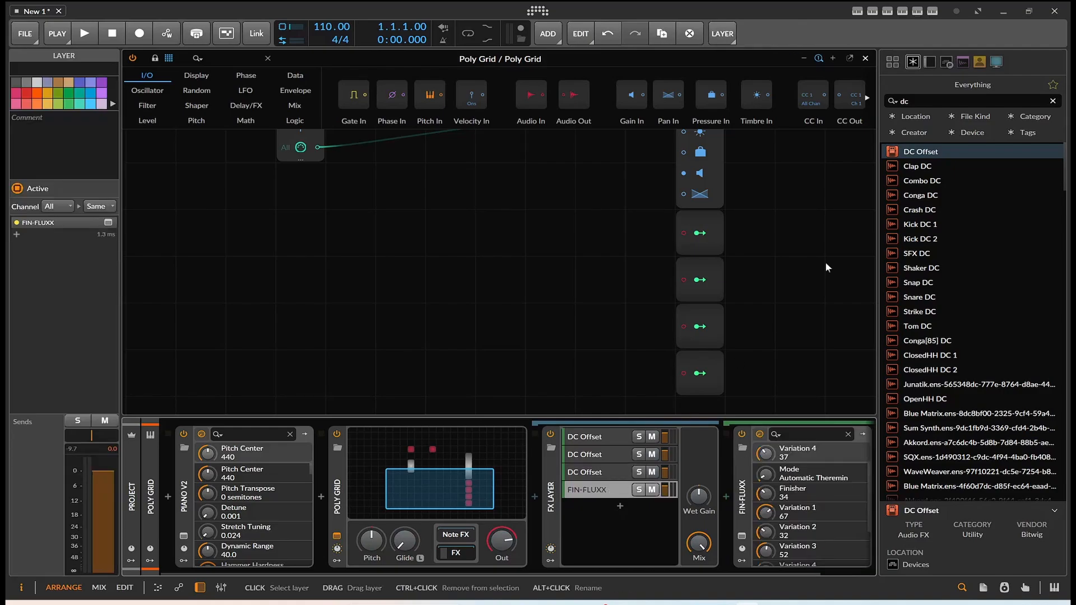
click(916, 152)
drag(668, 473, 721, 473)
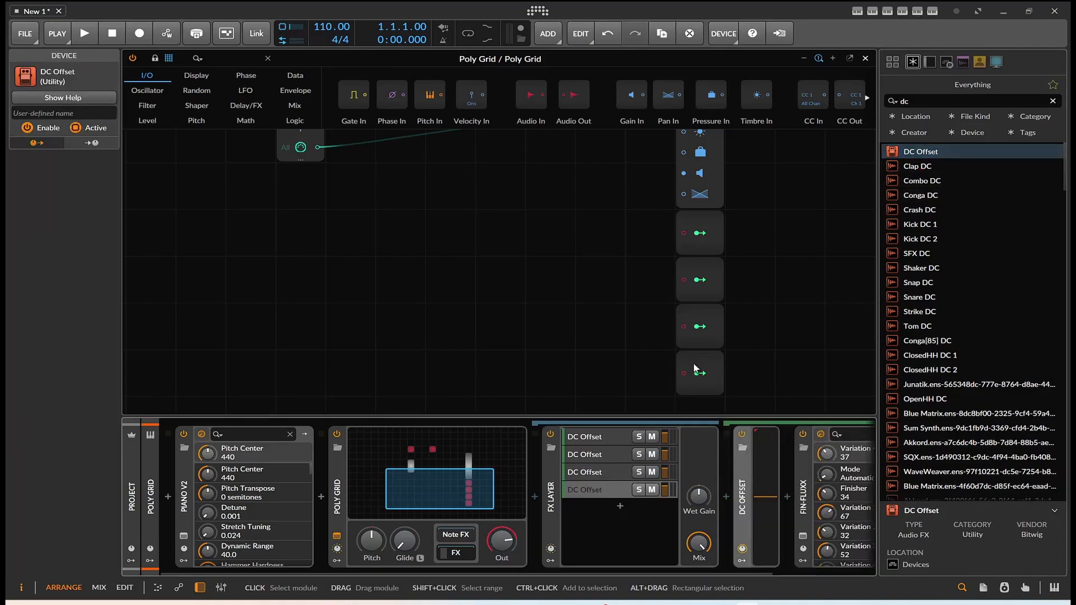
drag(700, 374, 766, 495)
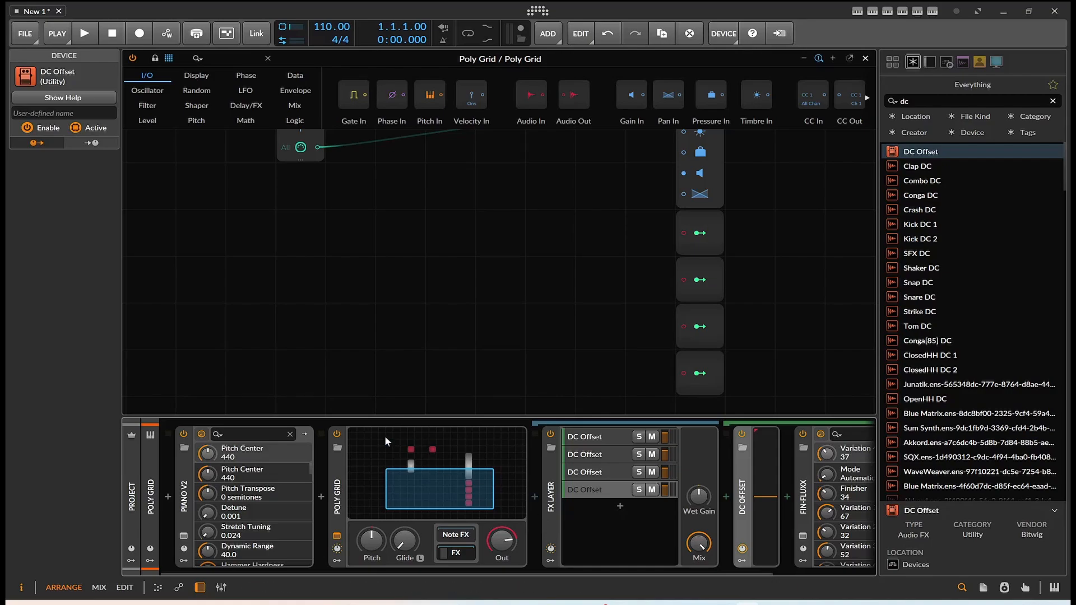
Step: Delete the Audio Out module from the Poly Grid and move the Audio In module below the note input module
scroll(498, 362, up, 5)
click(458, 354)
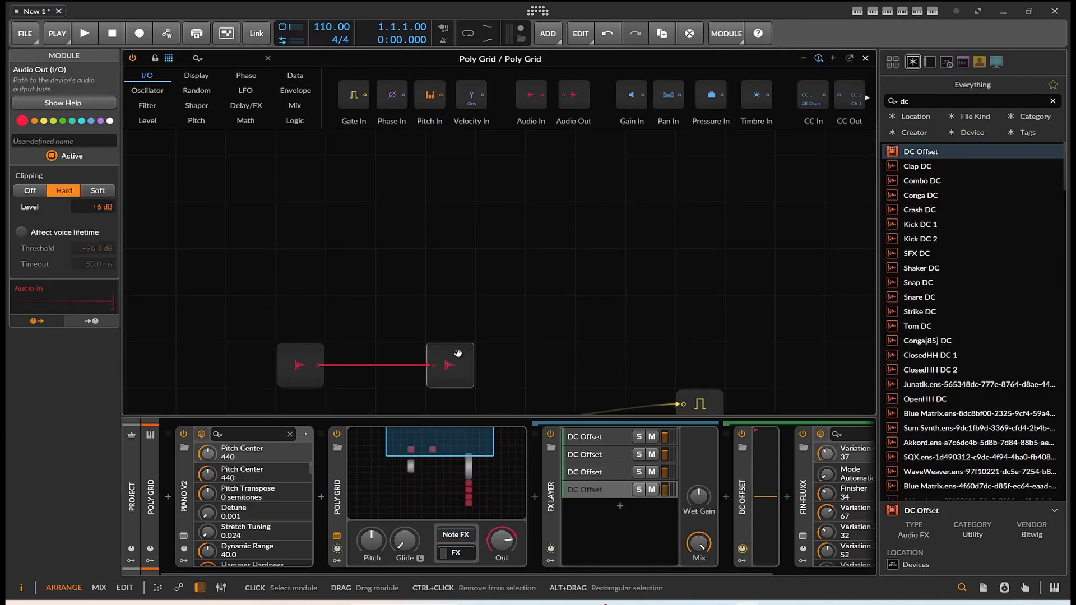
key(Delete)
scroll(533, 308, down, 2)
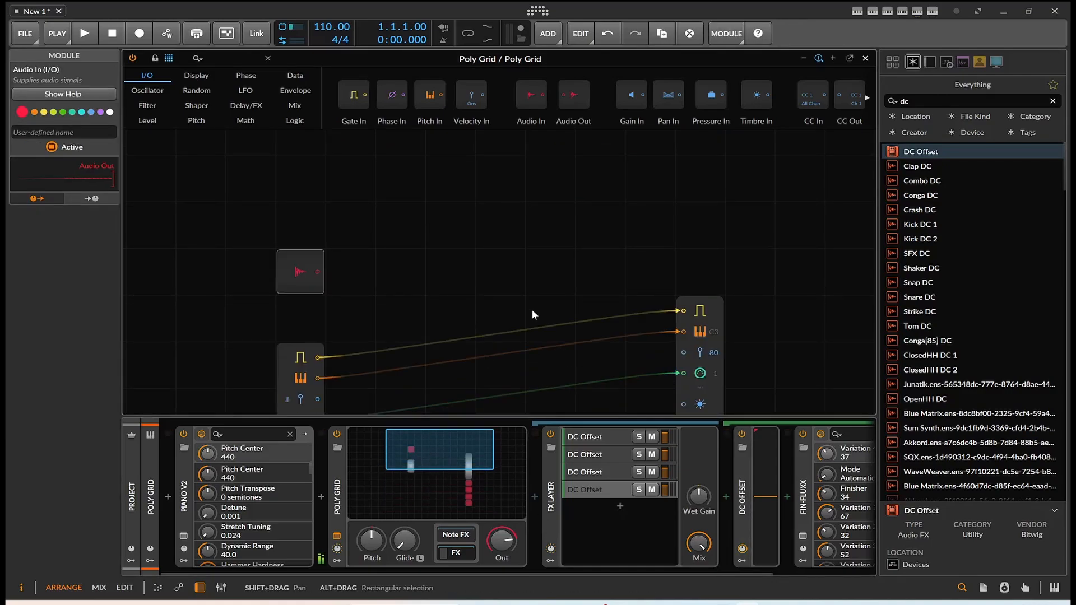
scroll(533, 315, down, 2)
drag(305, 185, 354, 371)
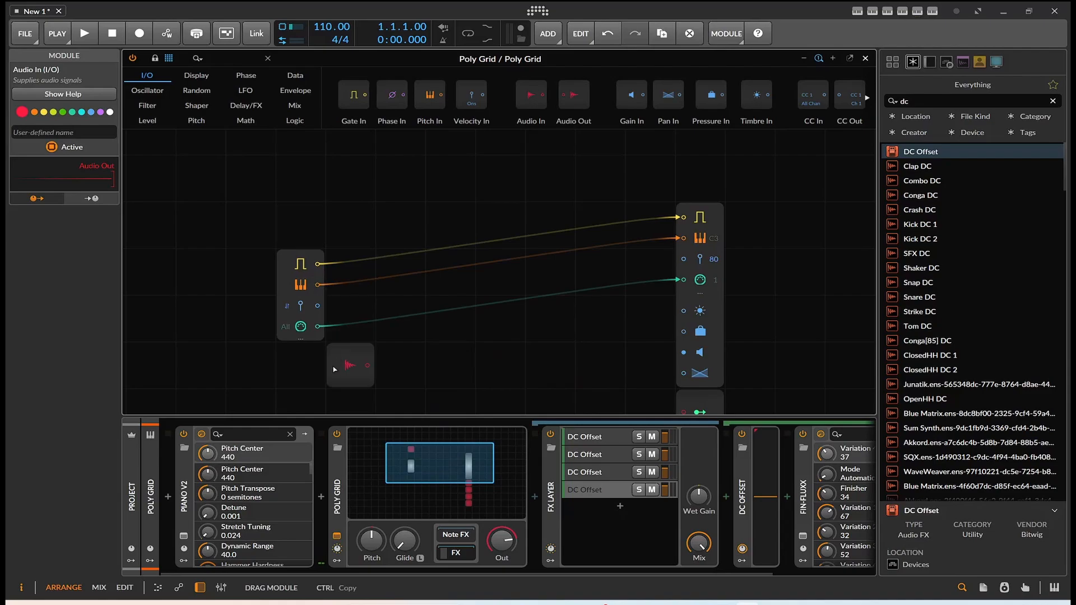
Step: Try routing Audio In to the first and second Modulator Out modules, and disconnect both cables
scroll(329, 366, down, 3)
drag(362, 247, 684, 273)
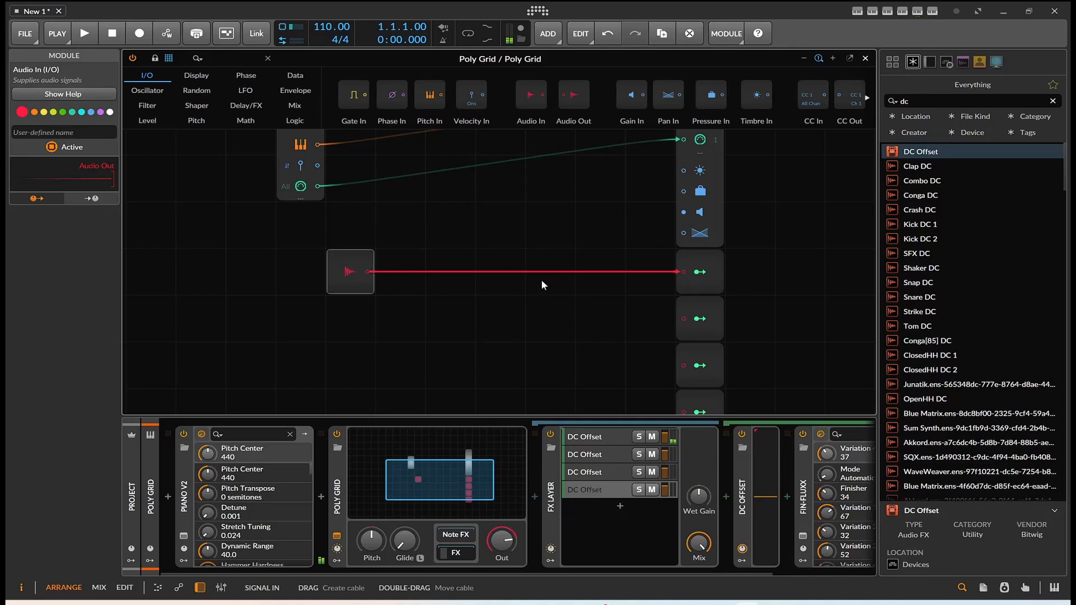
scroll(533, 275, down, 2)
drag(368, 178, 684, 224)
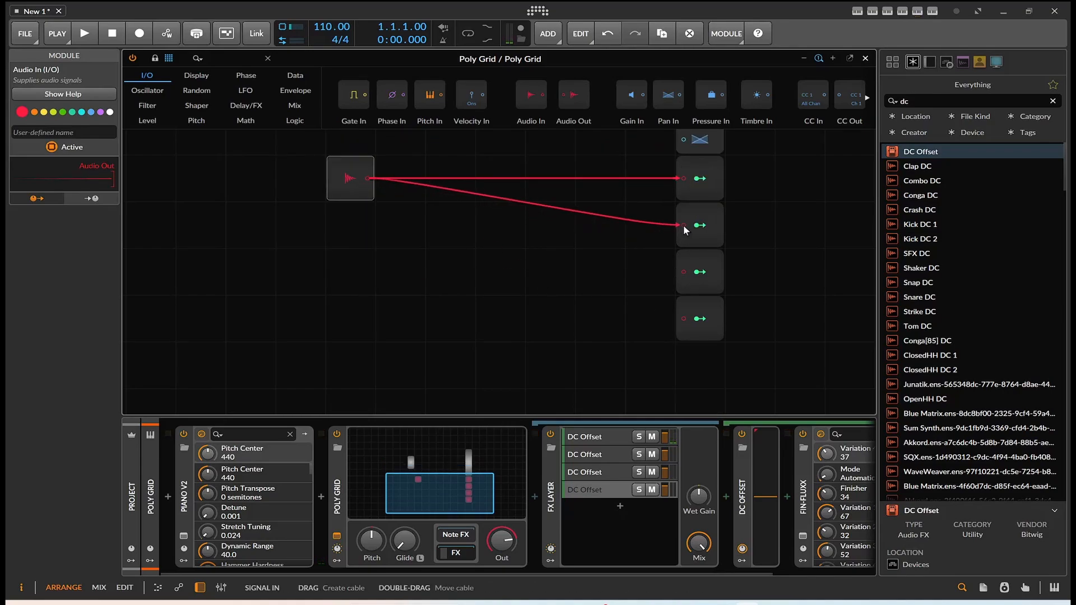
double_click(684, 179)
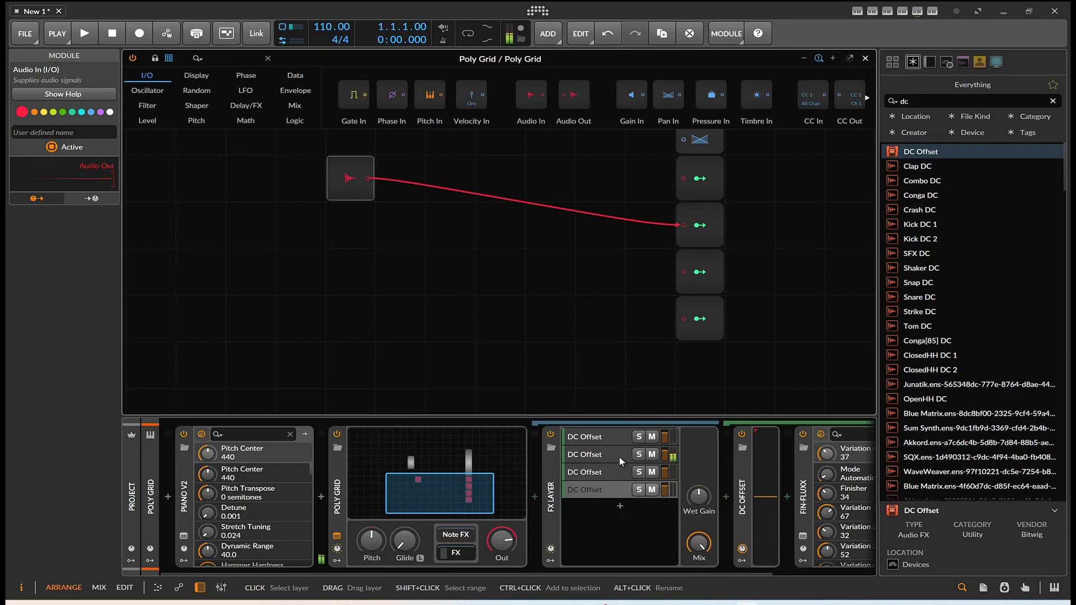
double_click(686, 227)
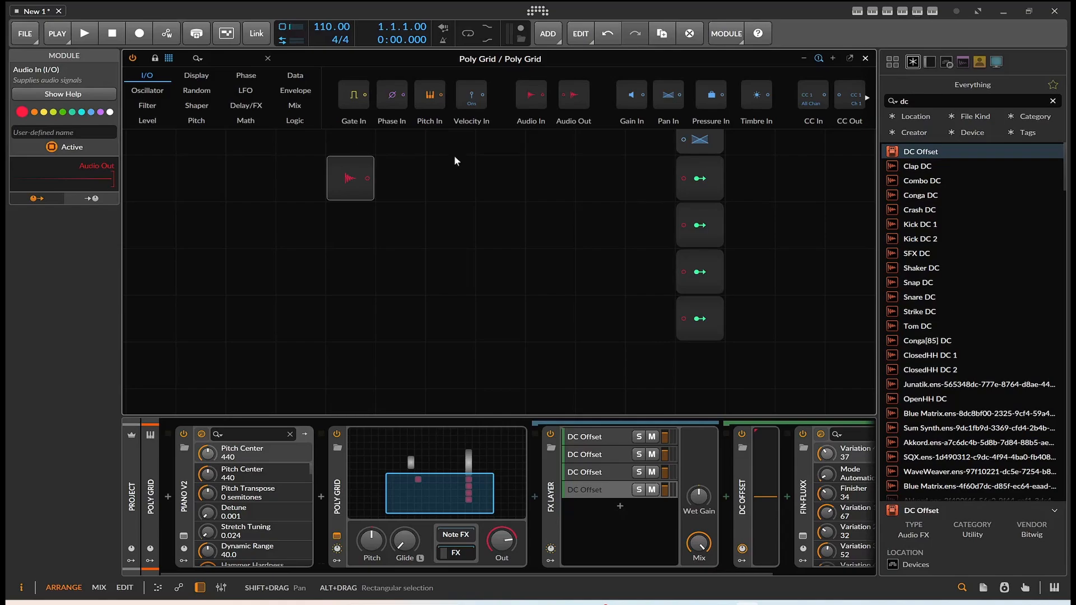
Step: Align the Audio In module horizontally with the note input module above it
scroll(454, 159, up, 6)
scroll(442, 208, down, 3)
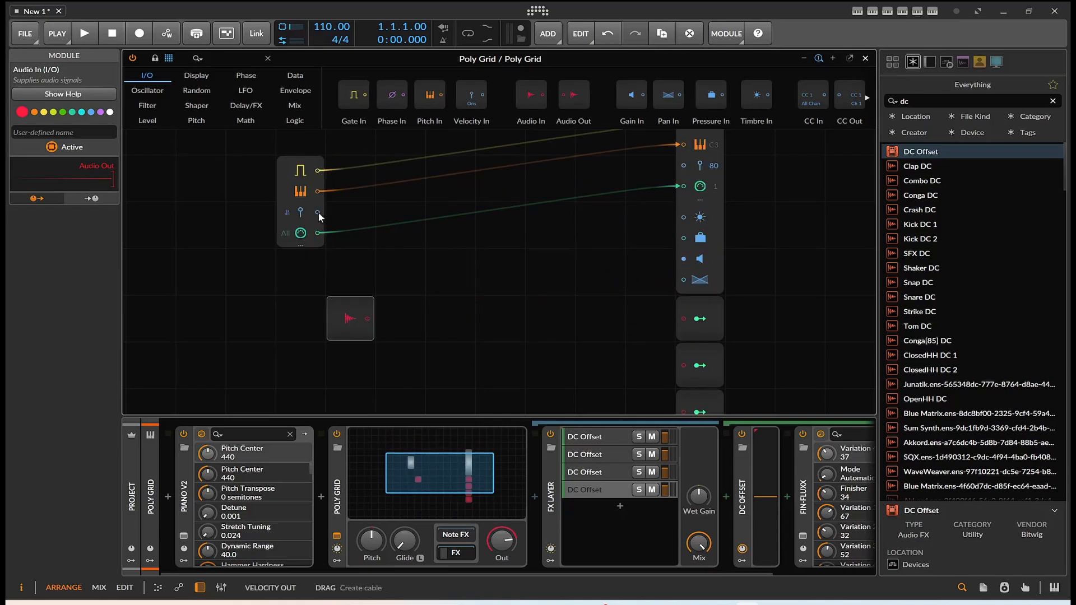
drag(340, 309, 289, 309)
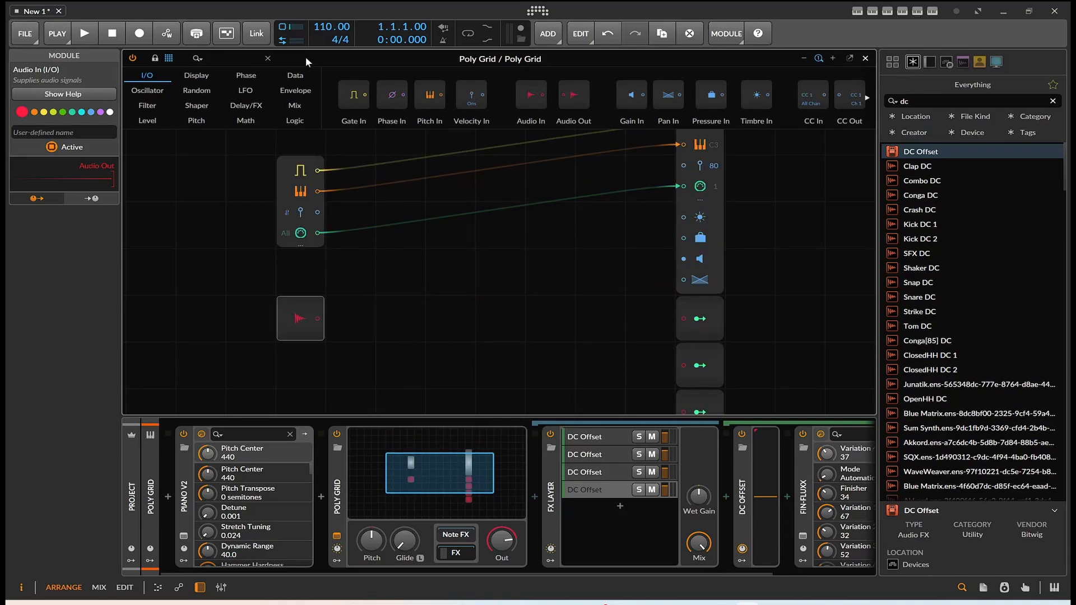
Step: Add a ≥ logic module to the patch and connect the note input's velocity output to its first input
click(246, 120)
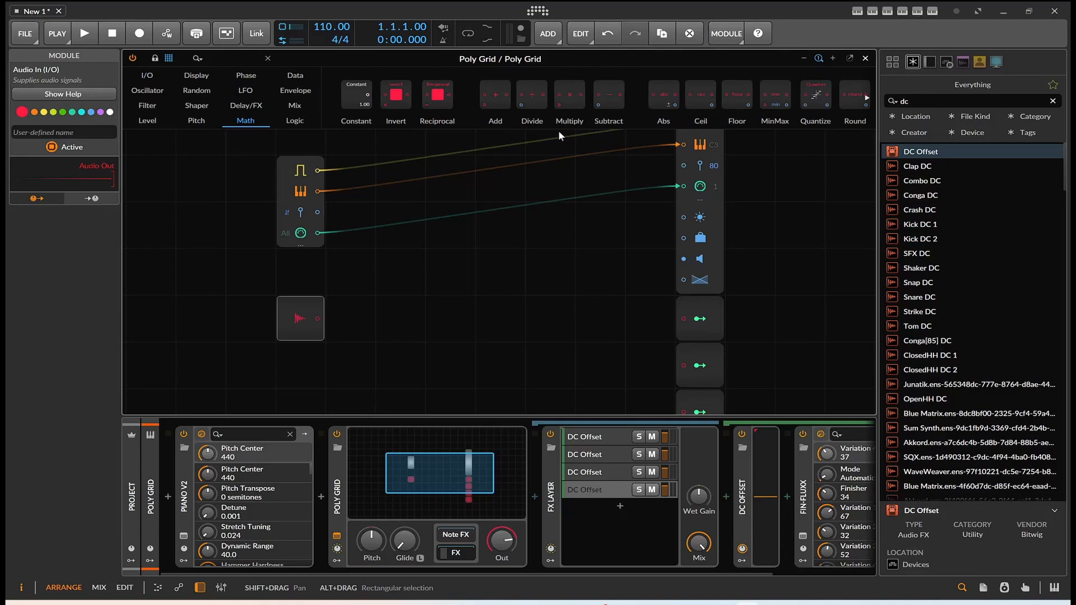
click(298, 119)
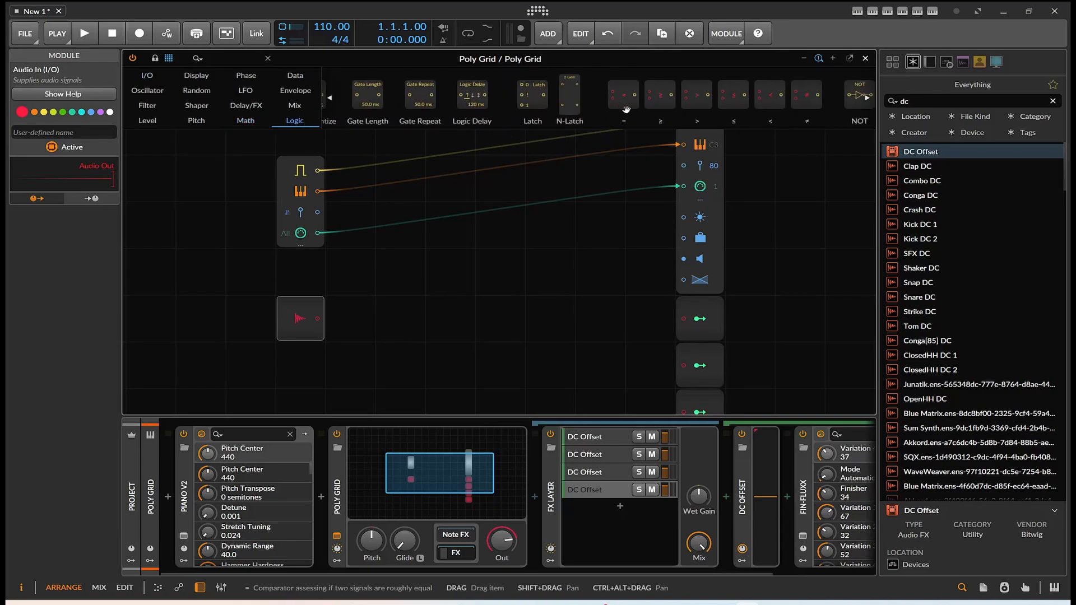
drag(660, 101, 451, 255)
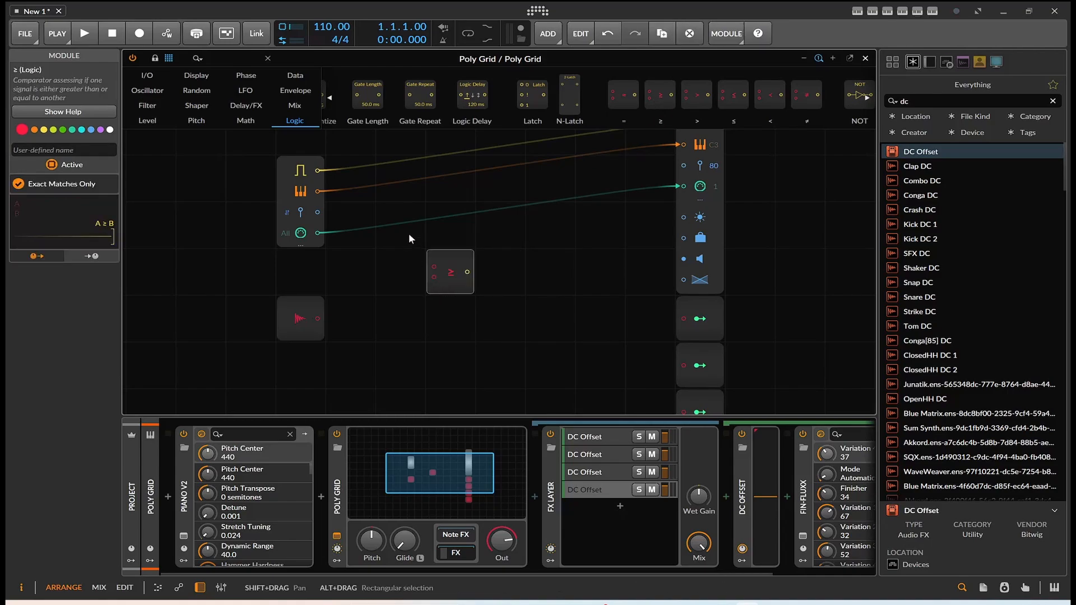
drag(317, 213, 448, 303)
Step: Add a Select In module directly below the ≥ module and connect the comparator's output to its select input
scroll(502, 275, down, 1)
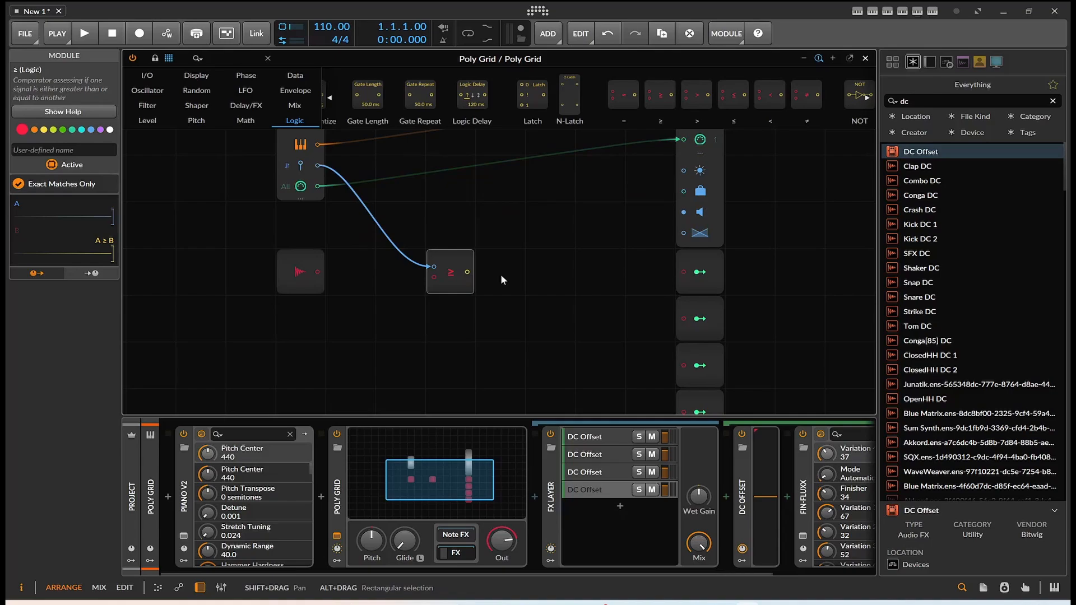
scroll(673, 115, right, 3)
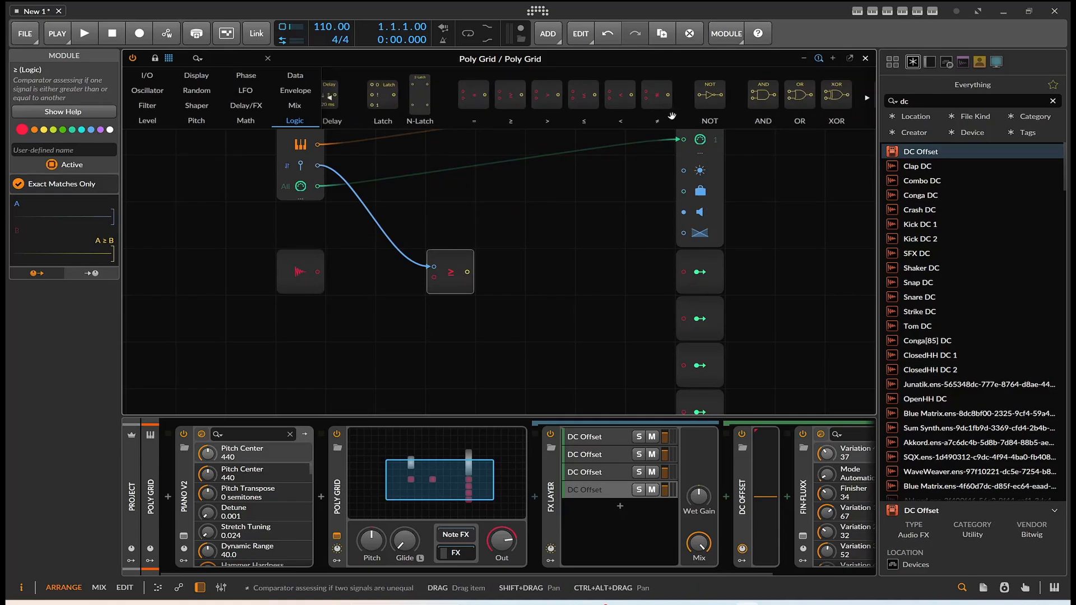
scroll(673, 116, left, 2)
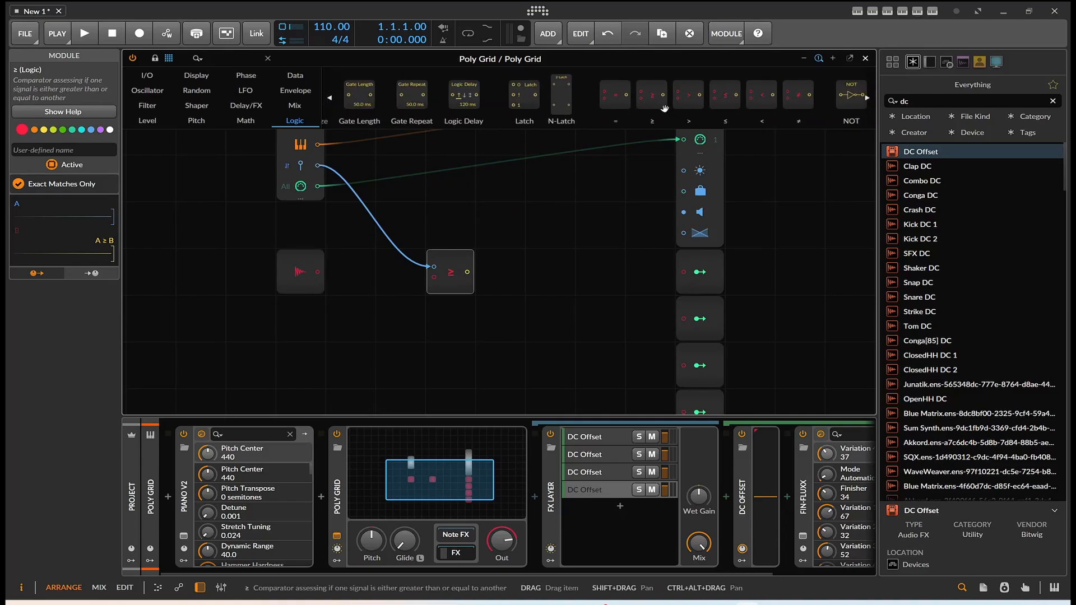
scroll(659, 108, left, 3)
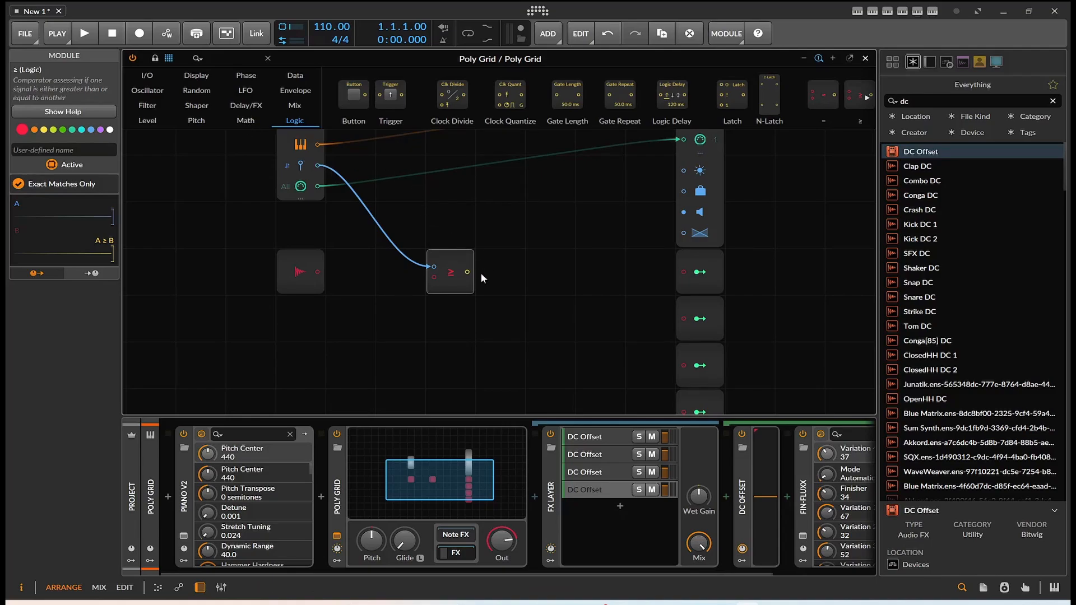
click(303, 107)
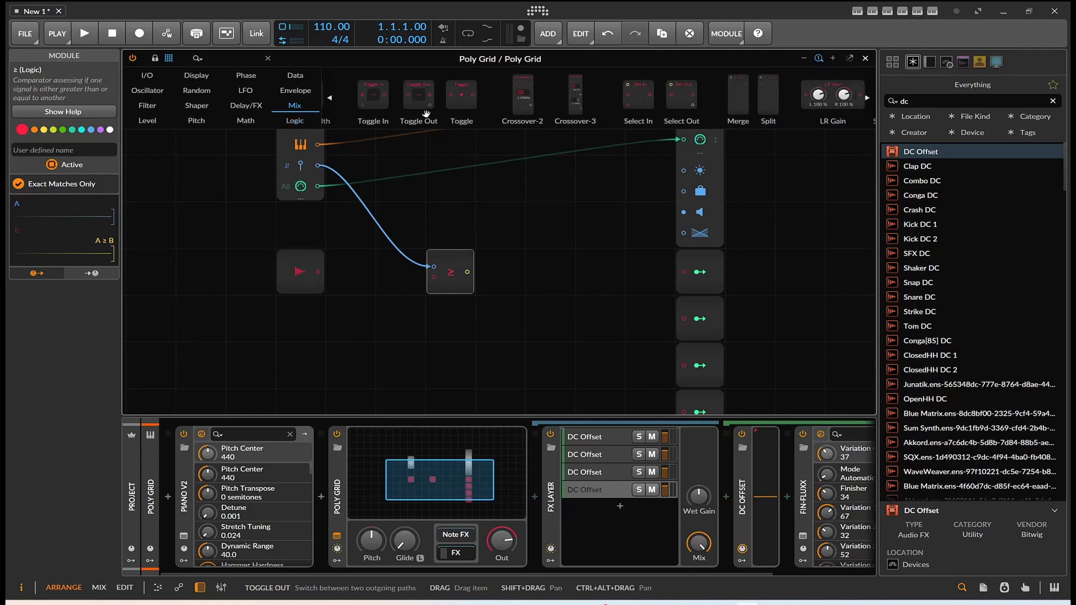
drag(638, 96, 430, 306)
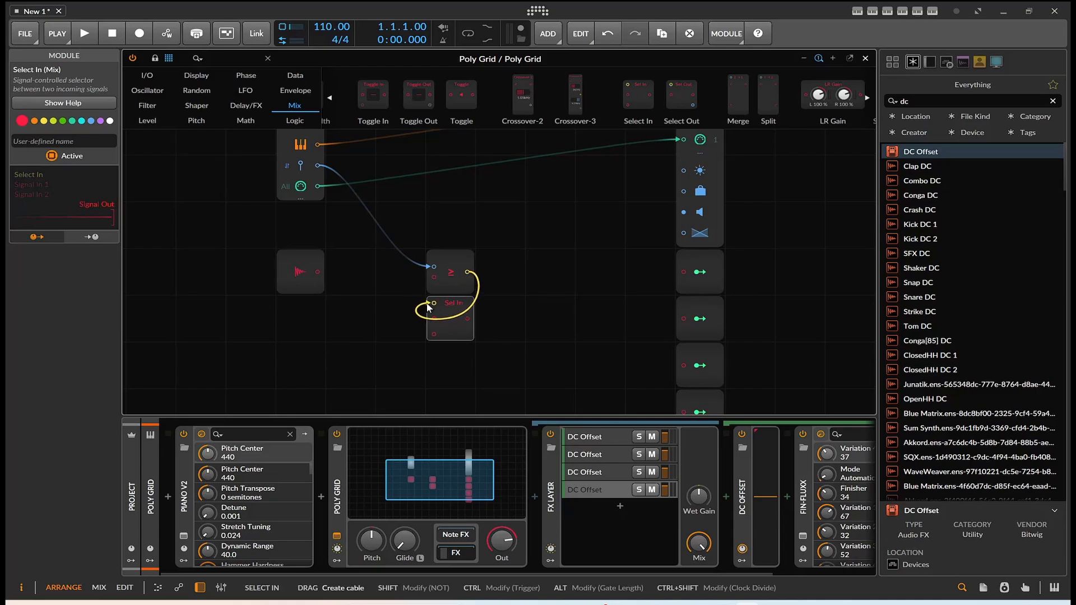
Step: Route Audio In into the Select In module's first signal input and its output to the first Modulator Out
drag(318, 272, 434, 319)
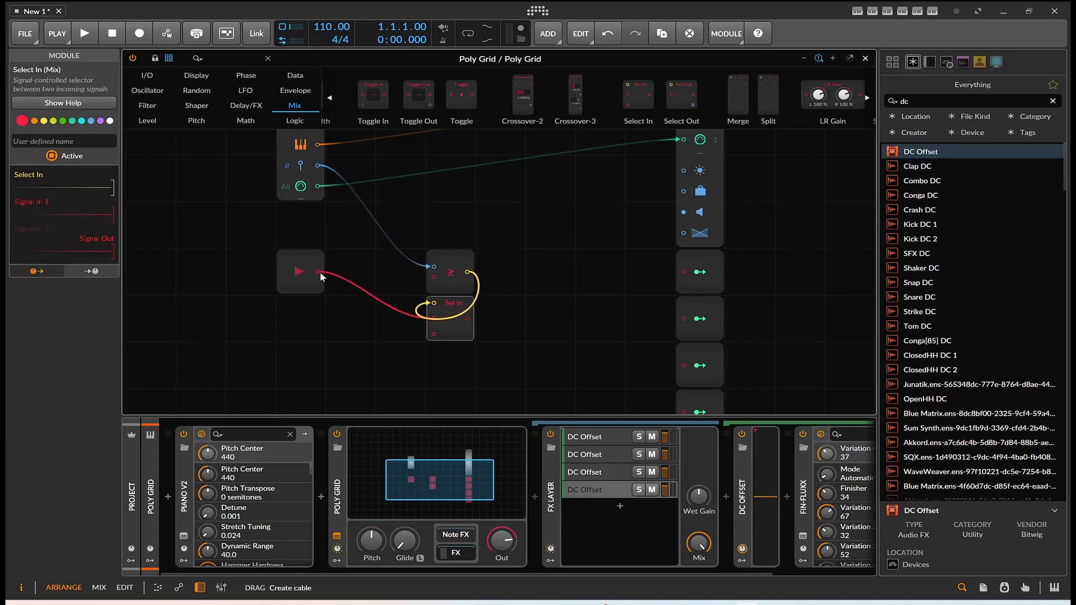
drag(320, 271, 684, 273)
drag(433, 318, 469, 323)
double_click(433, 366)
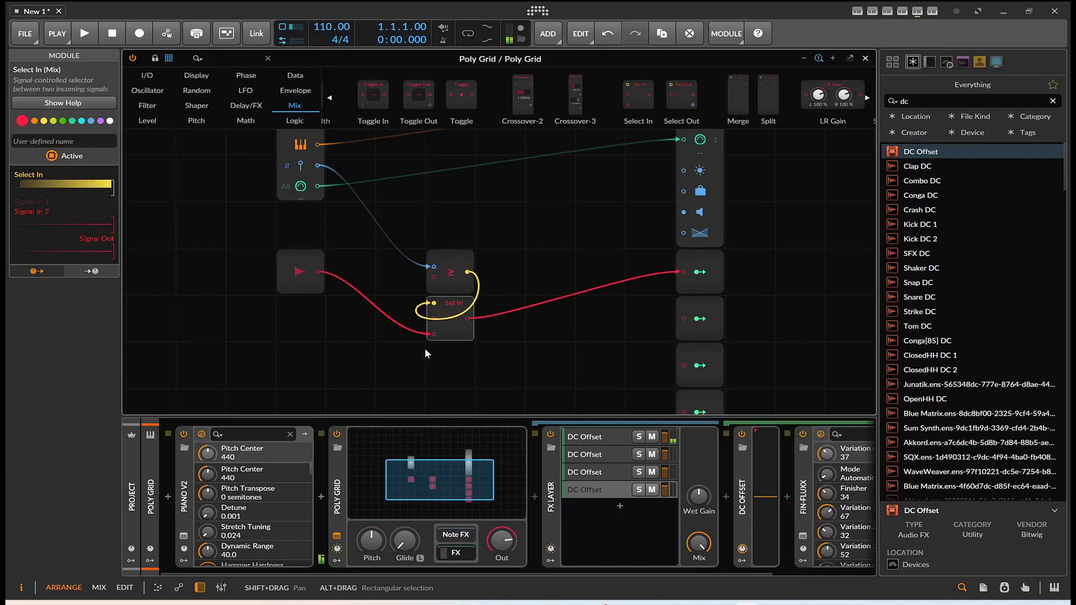
drag(318, 273, 429, 319)
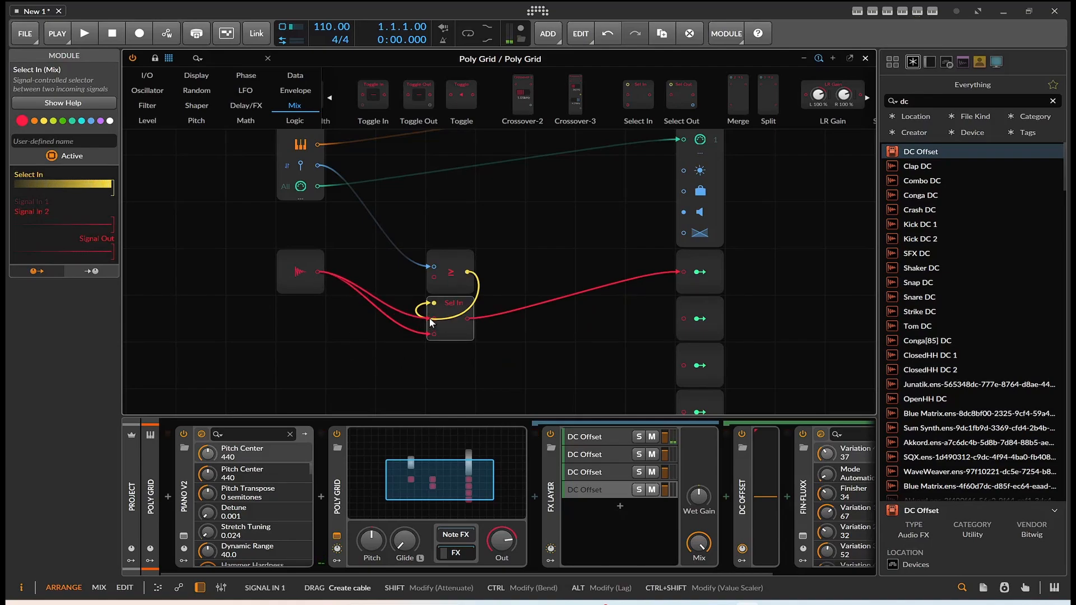
double_click(431, 335)
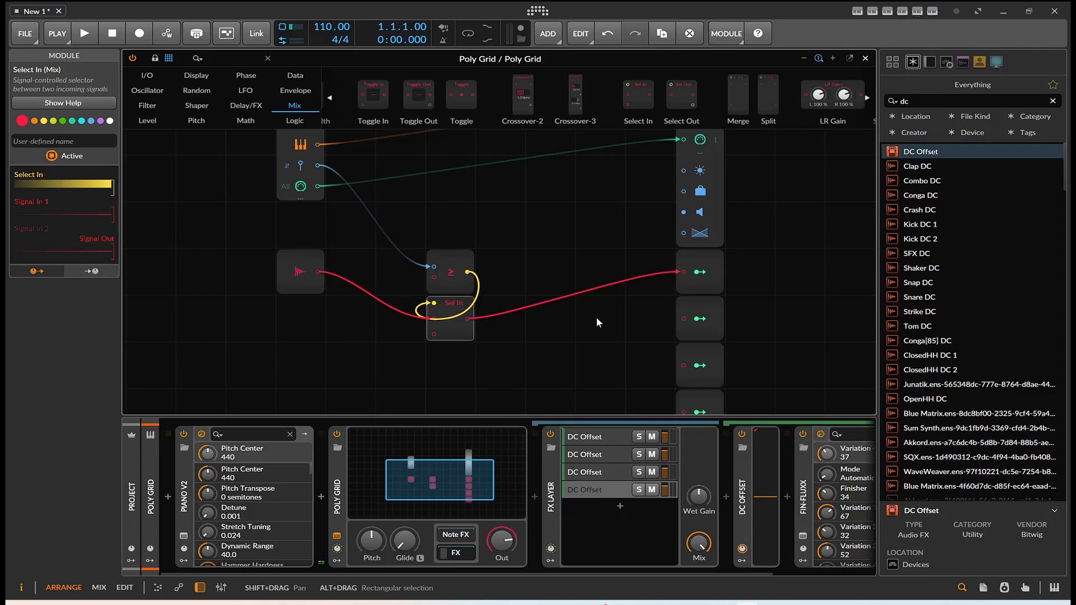
Step: Move the ≥ module up and away from Select In, and add a Constant module between Audio In and the comparator
drag(435, 287, 484, 240)
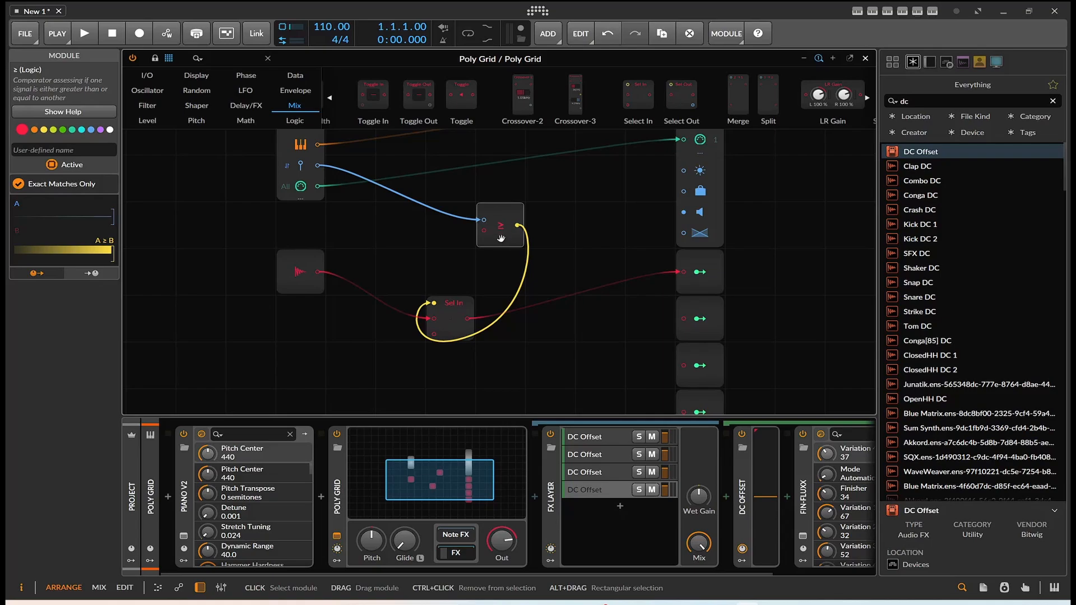
click(261, 122)
scroll(423, 119, up, 3)
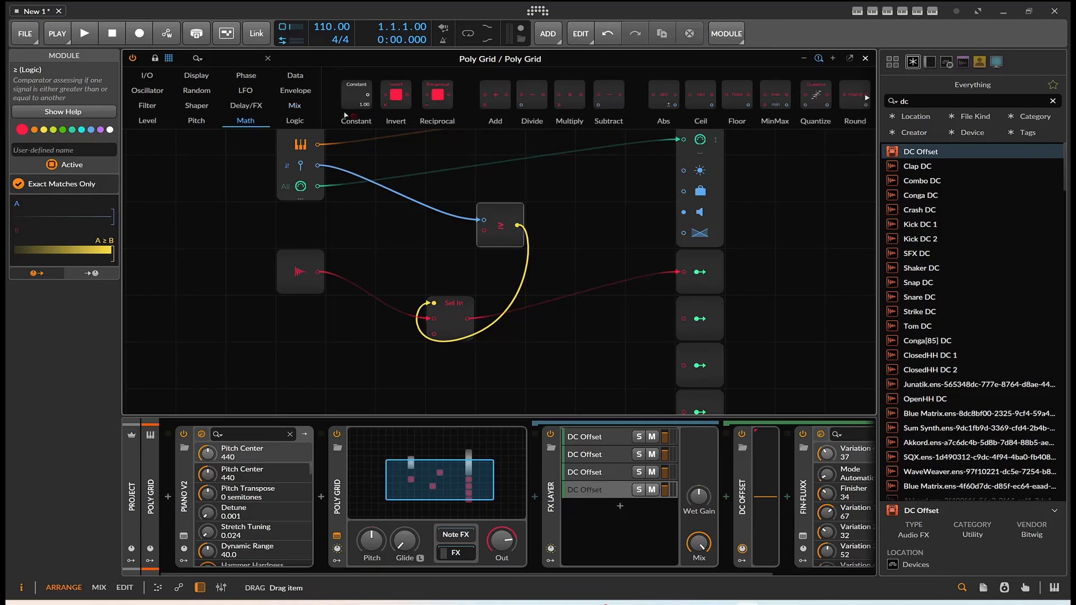
drag(357, 96, 411, 277)
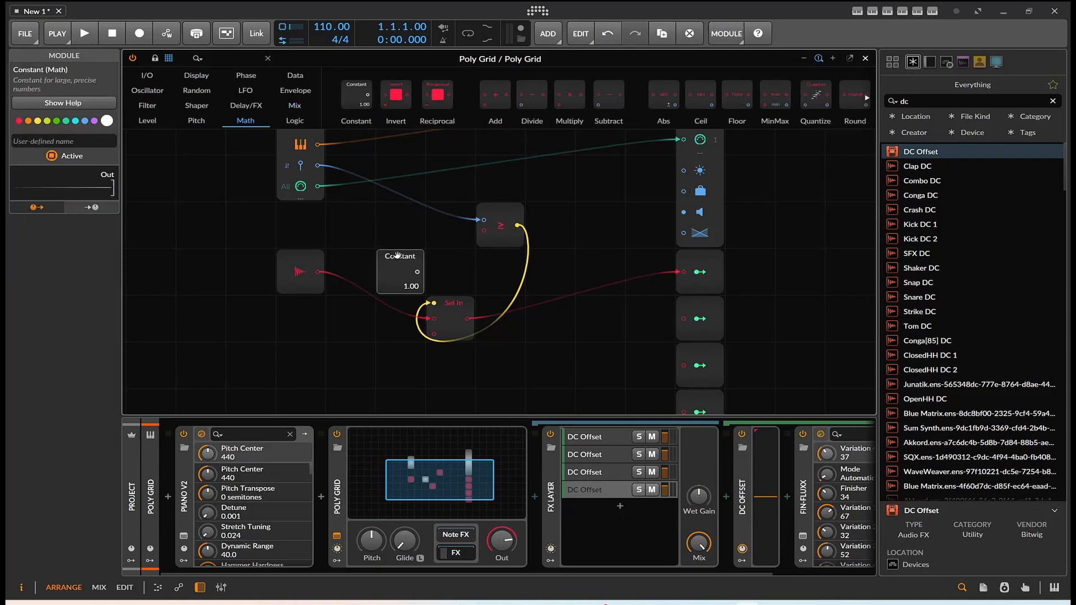
Step: Set the Constant to 50 and connect its output to the ≥ module's second input
double_click(406, 286)
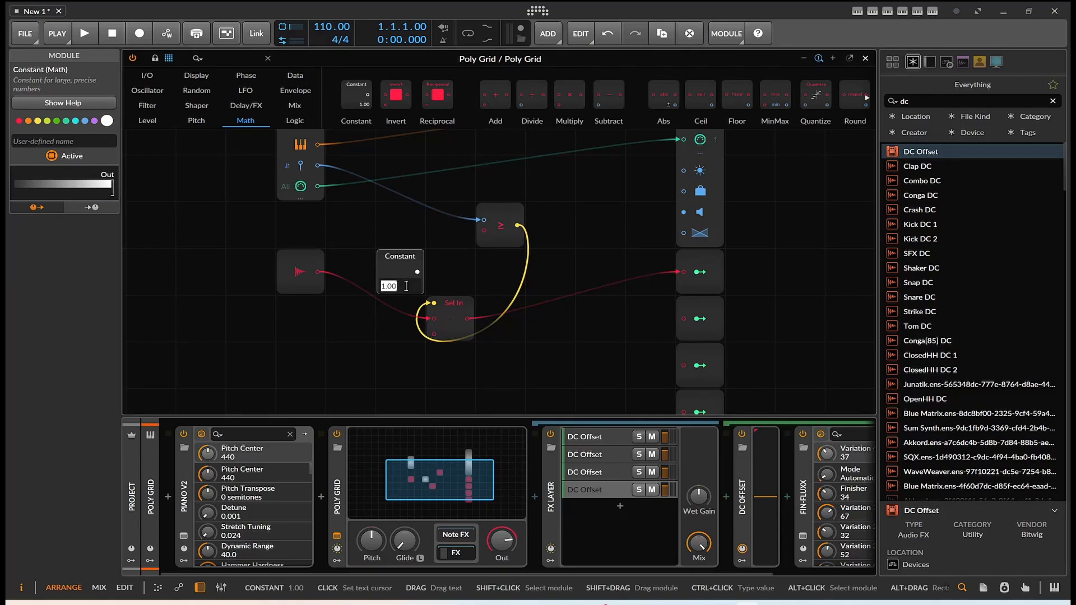
text(50)
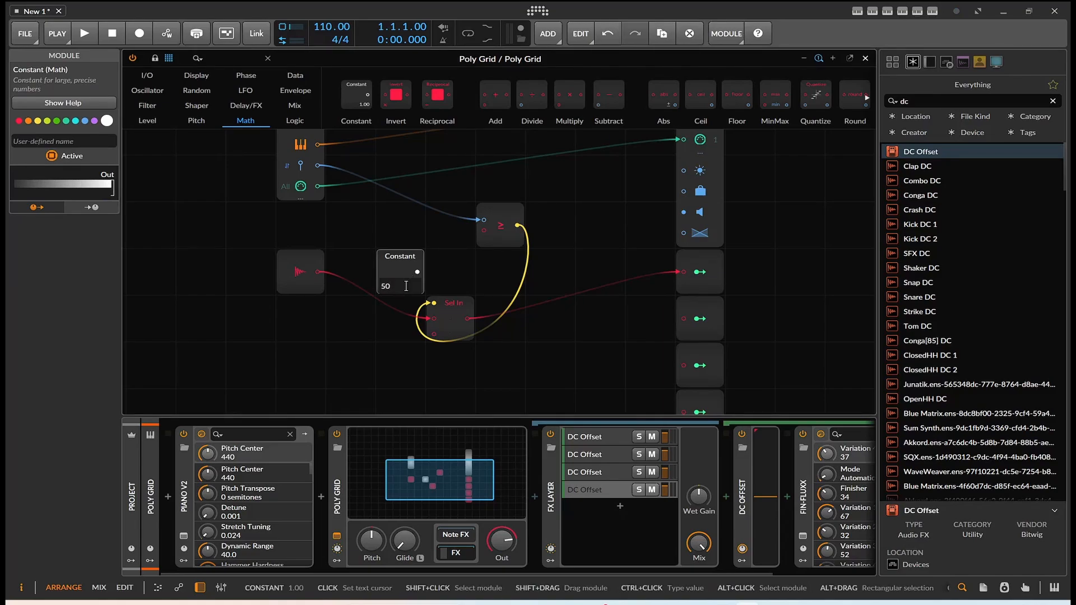
click(437, 281)
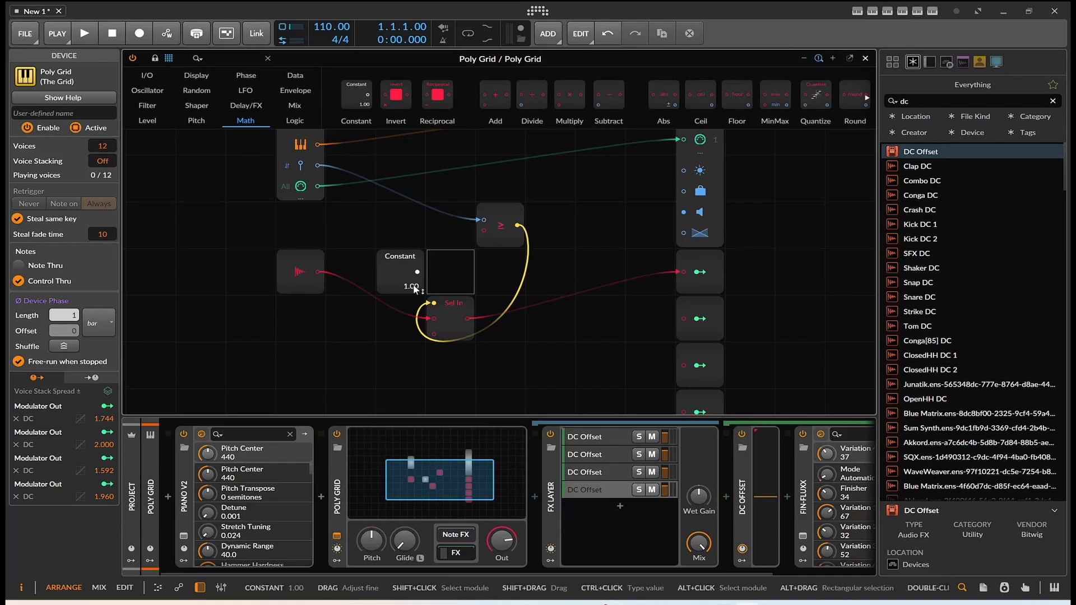
drag(413, 288, 414, 275)
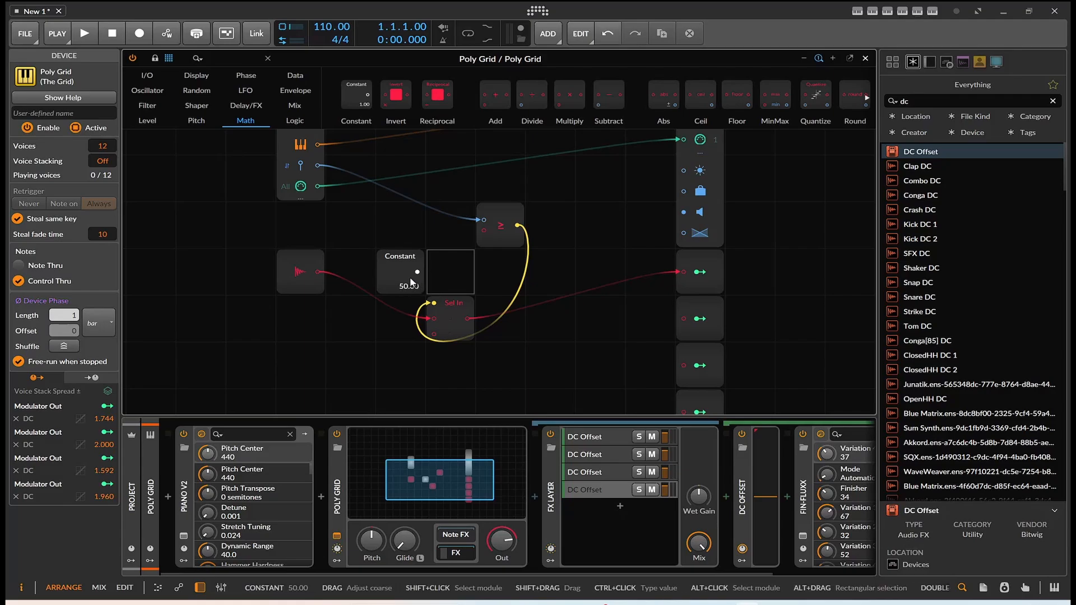
drag(418, 272, 483, 229)
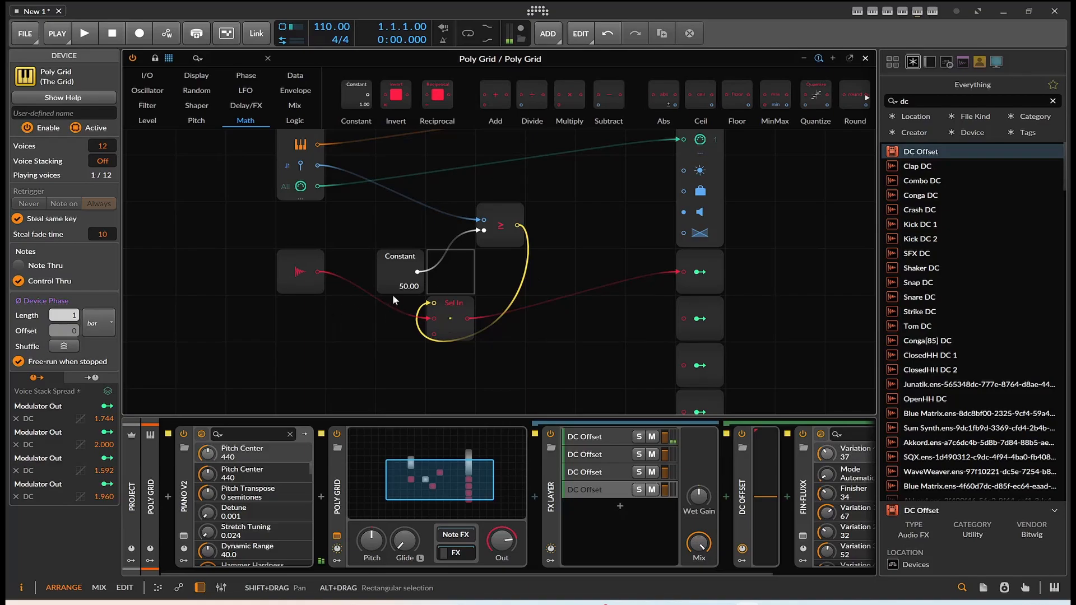
Step: Replace the ≥ comparator with a < module and raise the Constant to 94
right_click(490, 239)
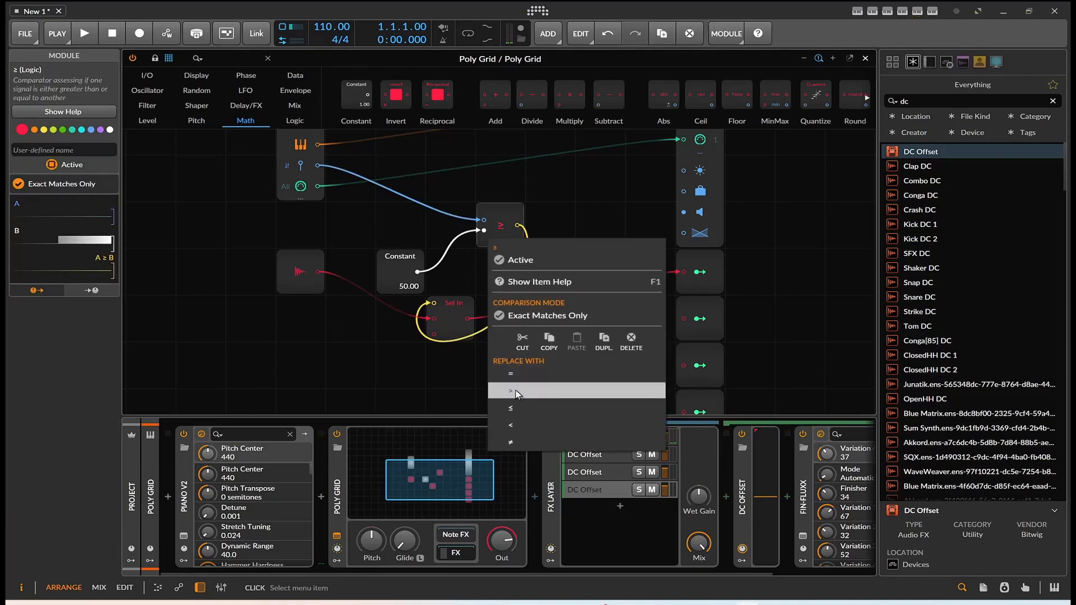
click(528, 420)
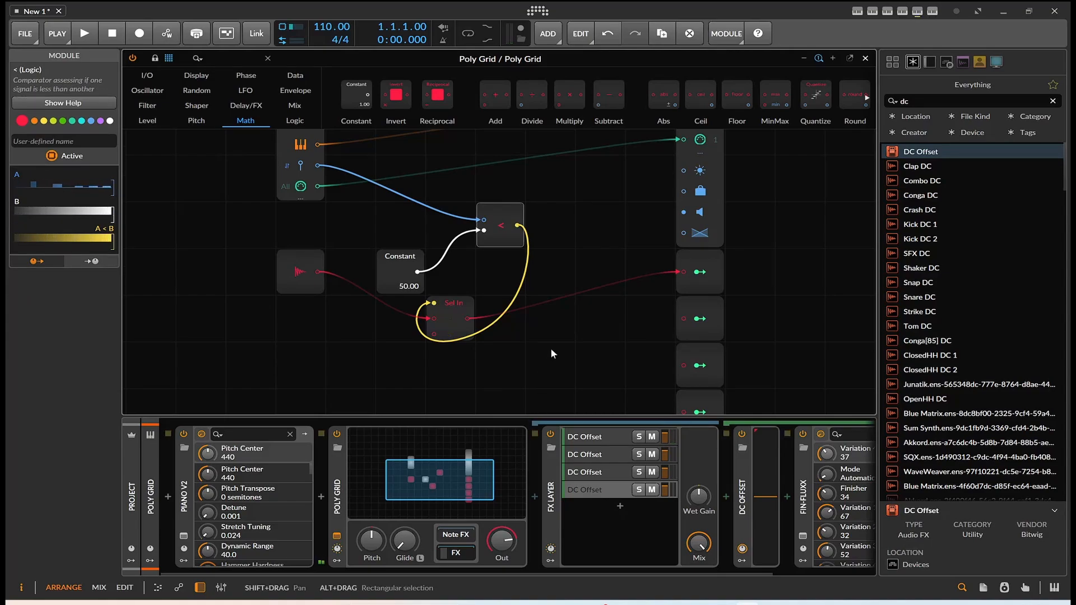
drag(409, 286, 476, 266)
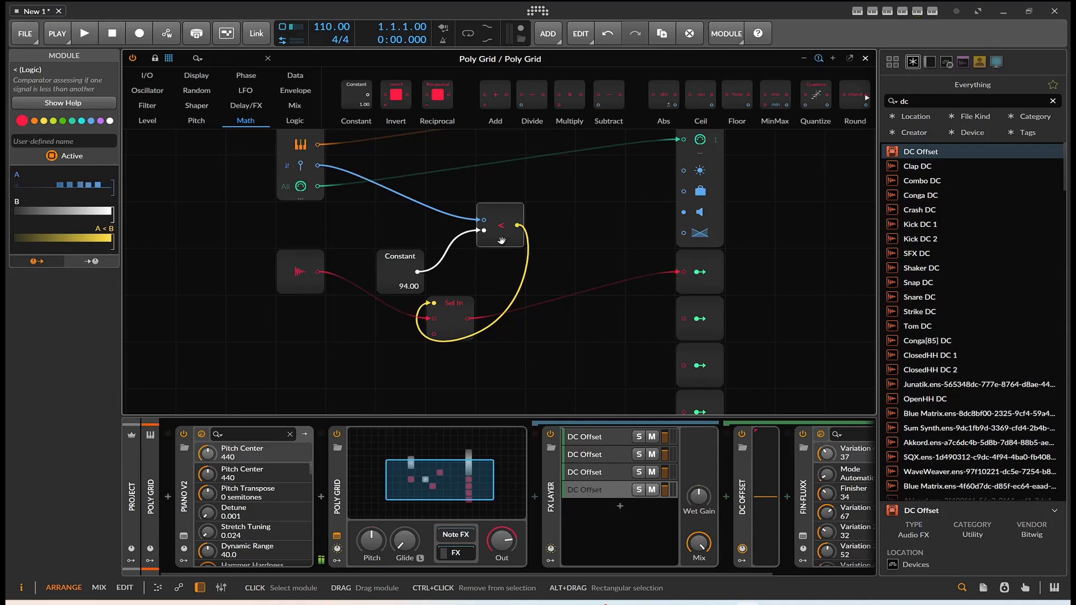
Step: Add a Value Readout display directly above the < module and connect the note input's velocity output to it
click(193, 76)
drag(798, 95, 505, 196)
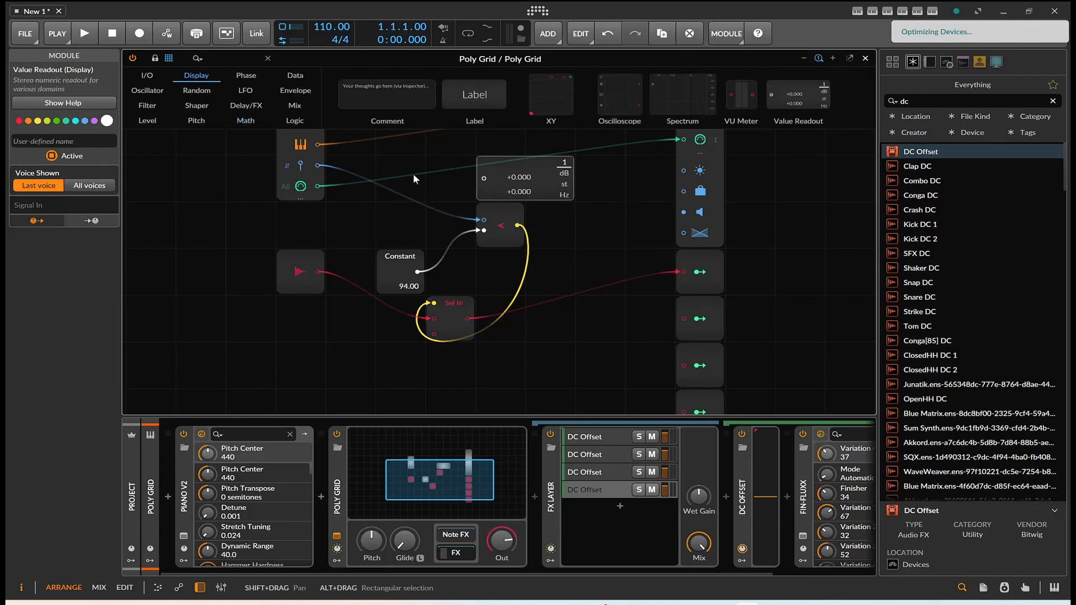
drag(318, 167, 483, 178)
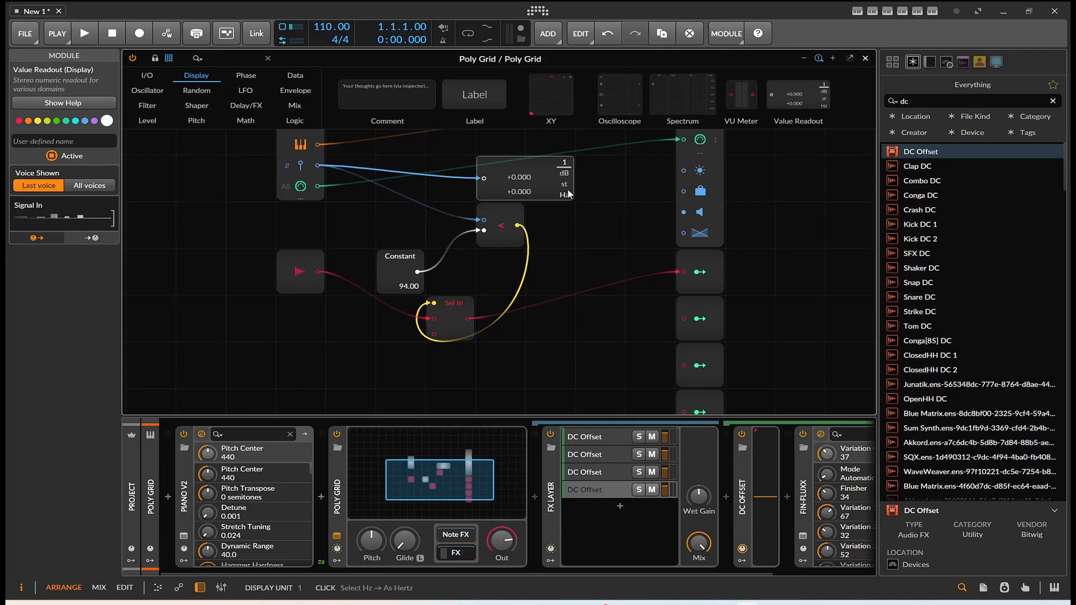
Step: Try the semitone display unit on the Value Readout and return it to the plain linear unit
click(565, 186)
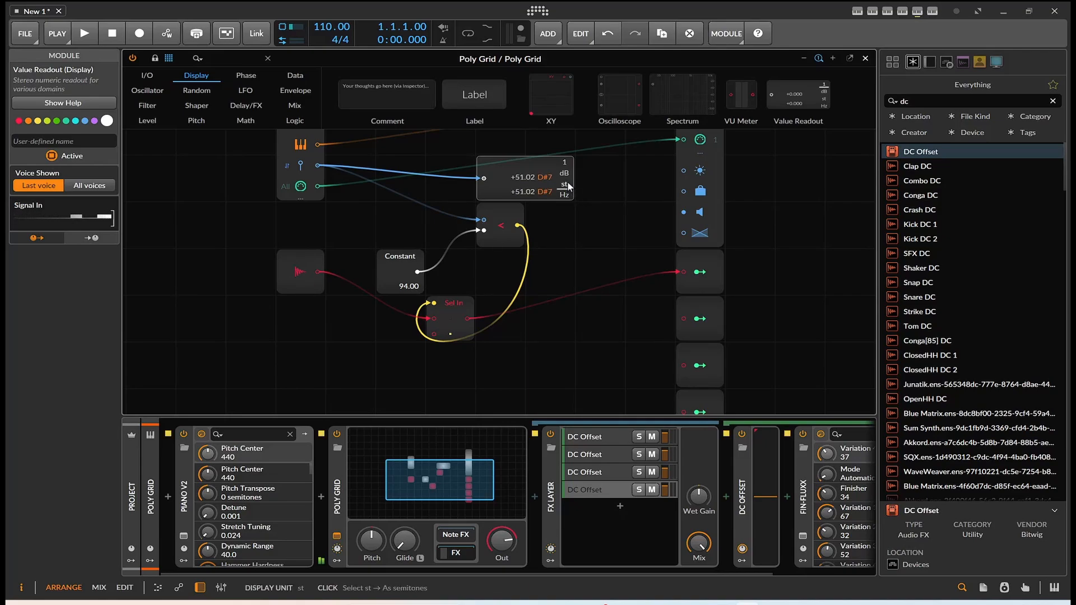
click(564, 173)
click(567, 175)
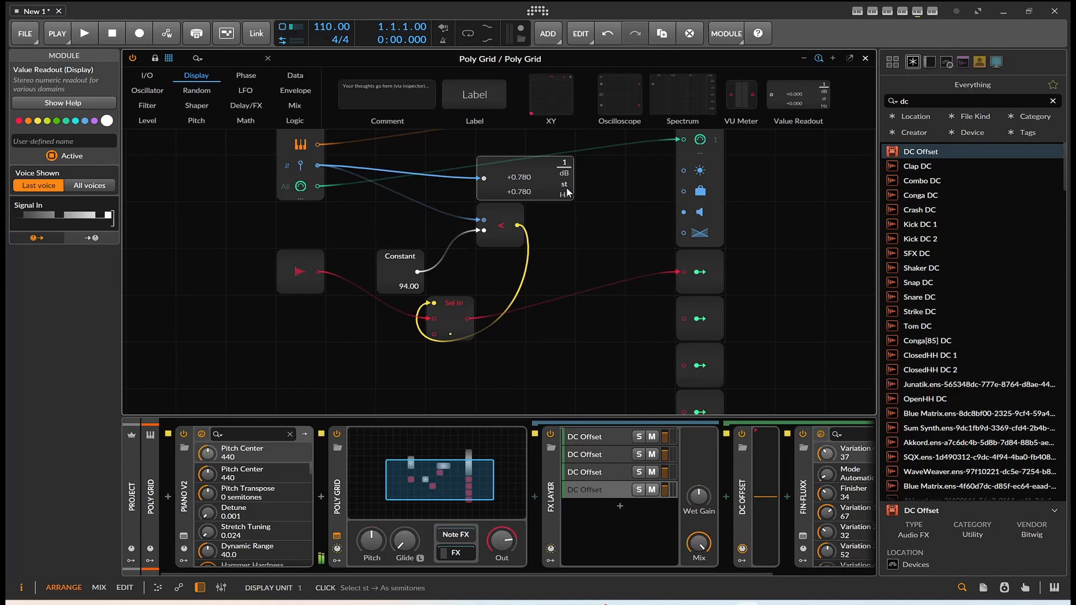
Step: Set the Constant to 0.40, and align Select In beneath the < module and the Constant beside it
double_click(396, 288)
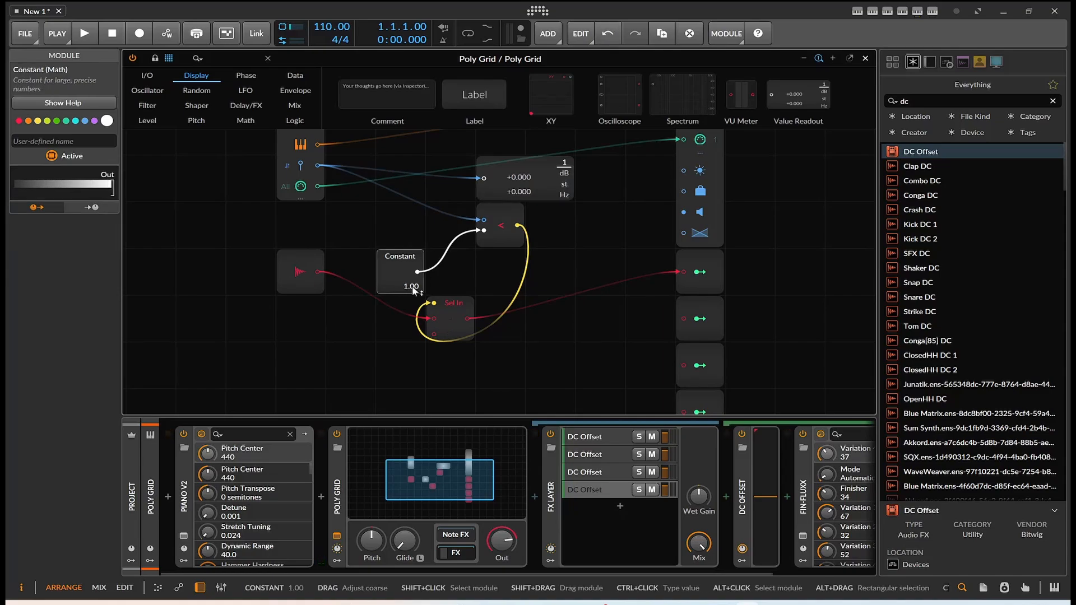
ctrl+click(412, 286)
text(.)
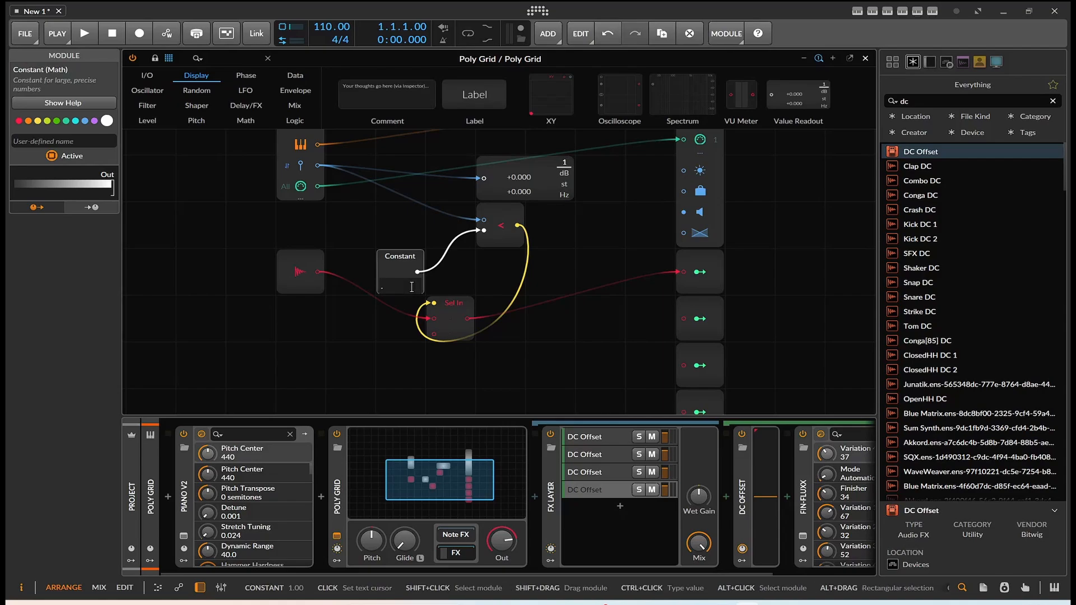
text(4)
key(Return)
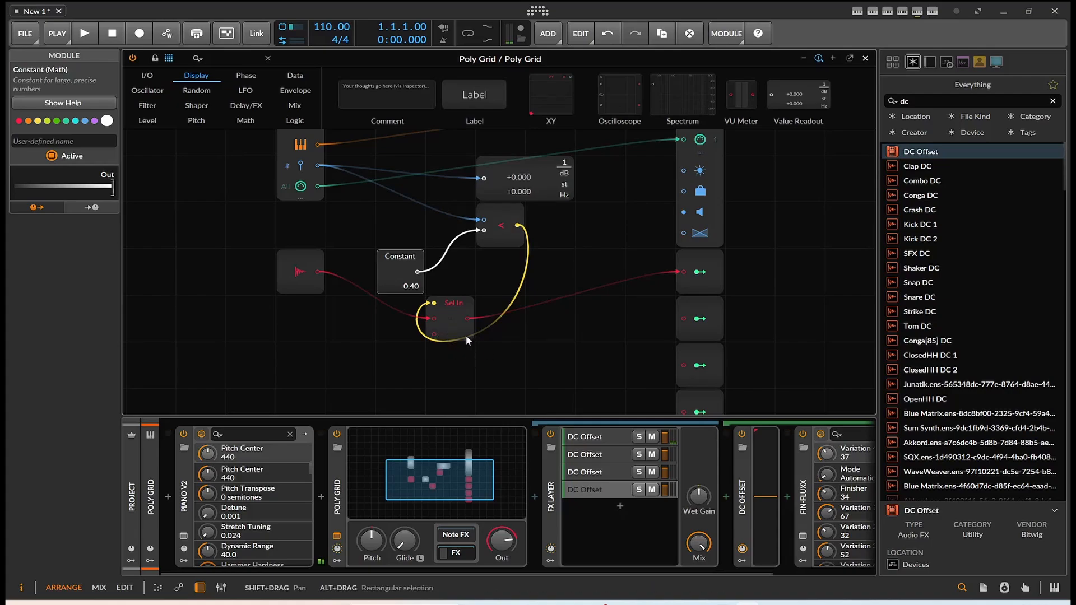
drag(466, 336, 500, 332)
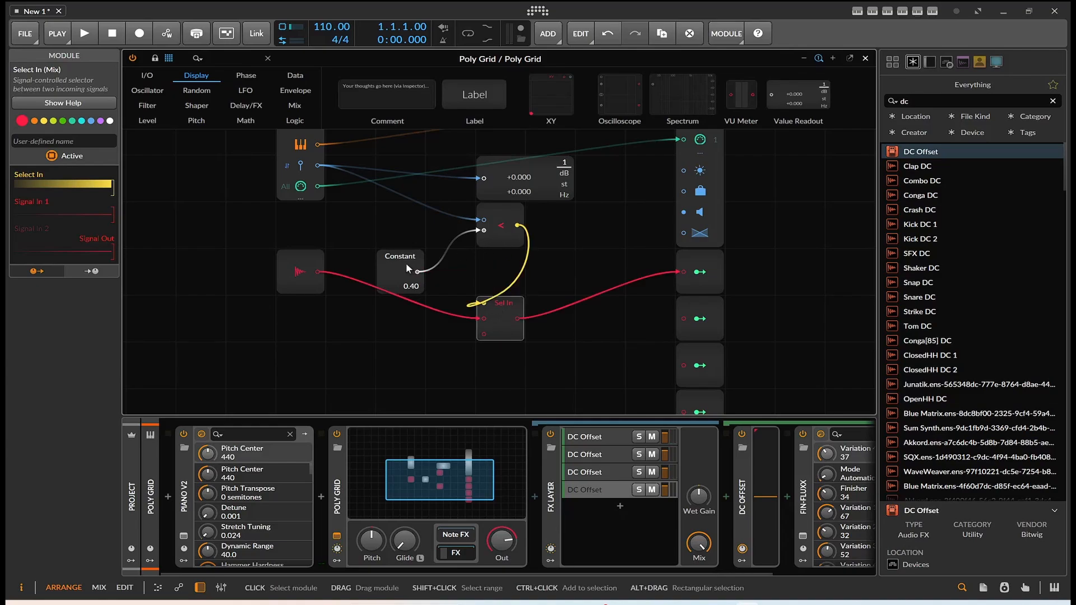
drag(406, 265, 417, 222)
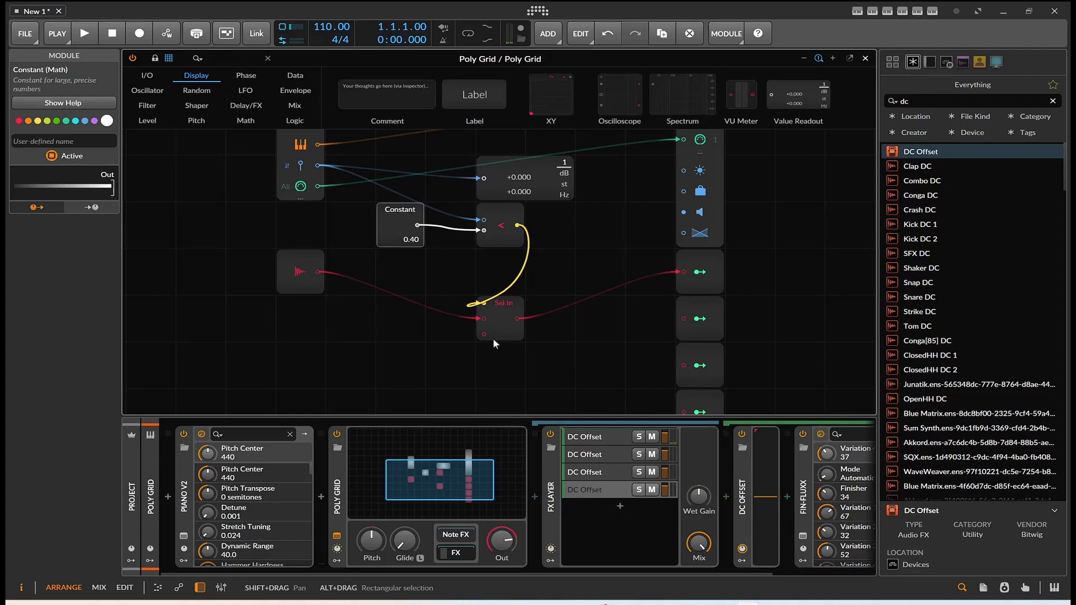
Step: Replace Select In with a Select Out module and connect its second output to the second Modulator Out
right_click(510, 335)
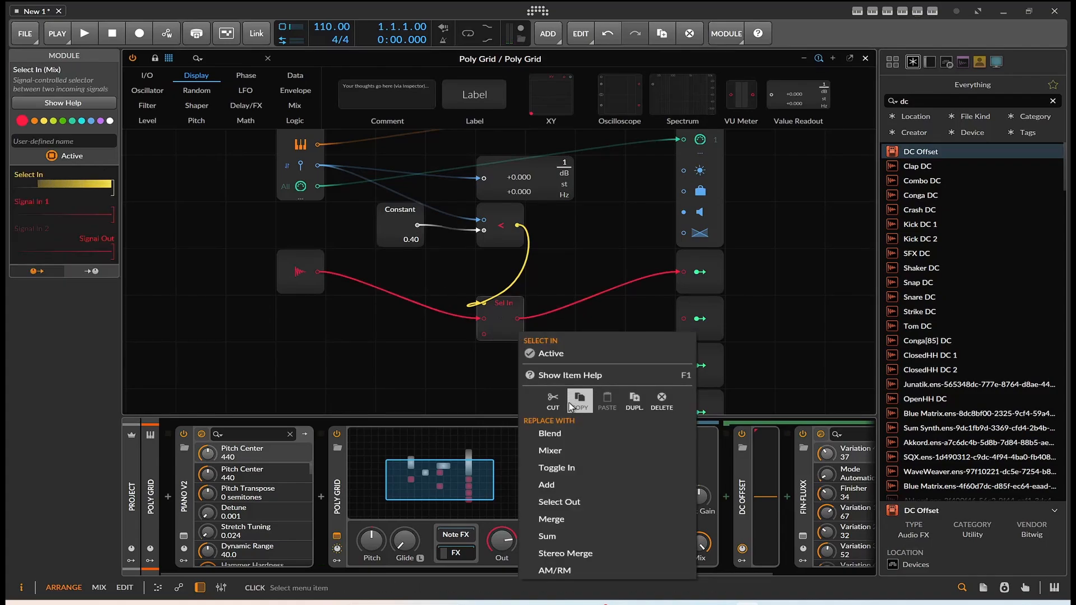
click(583, 503)
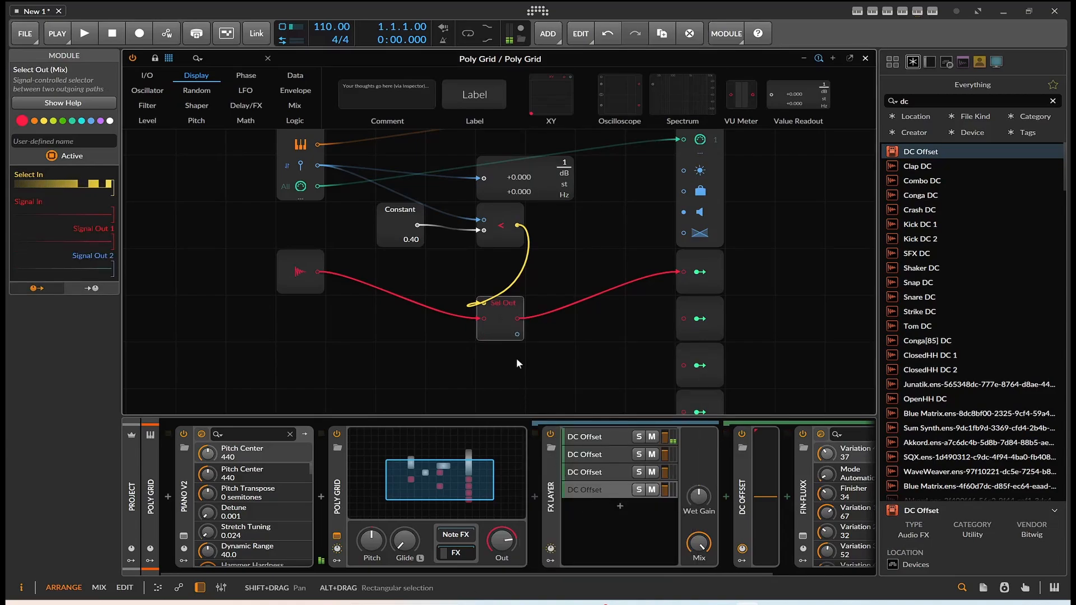
drag(517, 333, 684, 319)
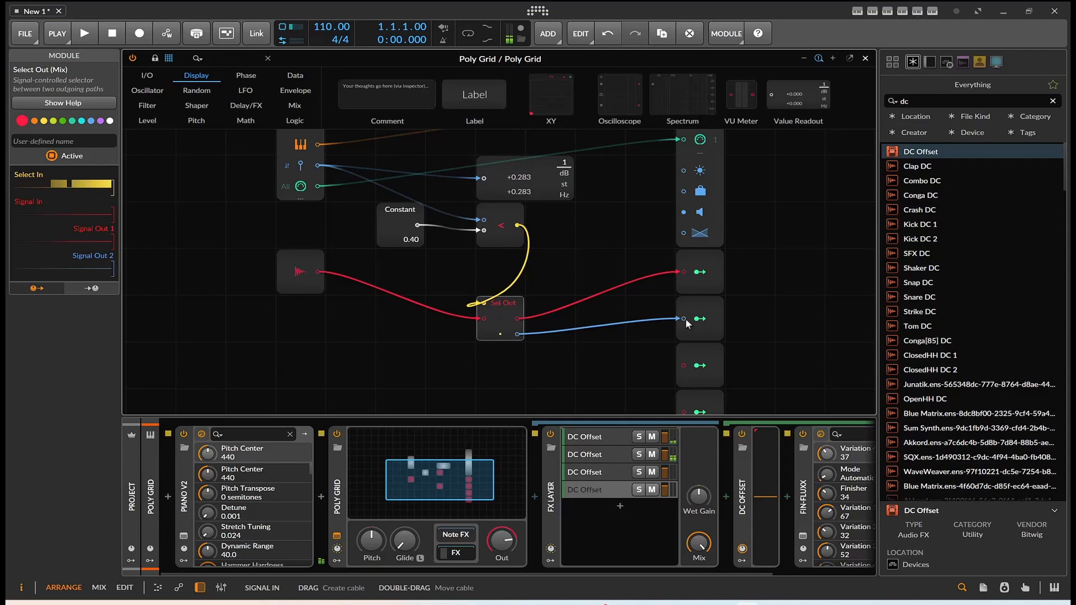
Step: Raise the Constant to 0.69, and make room by moving the < module beside it and Audio In lower in the patch
drag(411, 239, 413, 241)
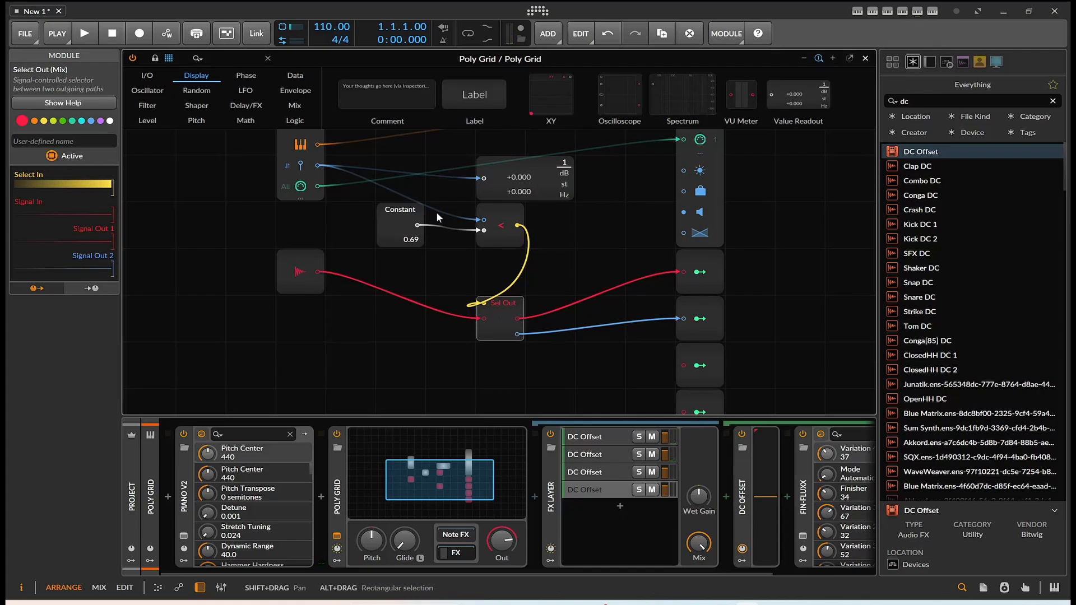
drag(500, 232, 449, 232)
drag(295, 272, 245, 364)
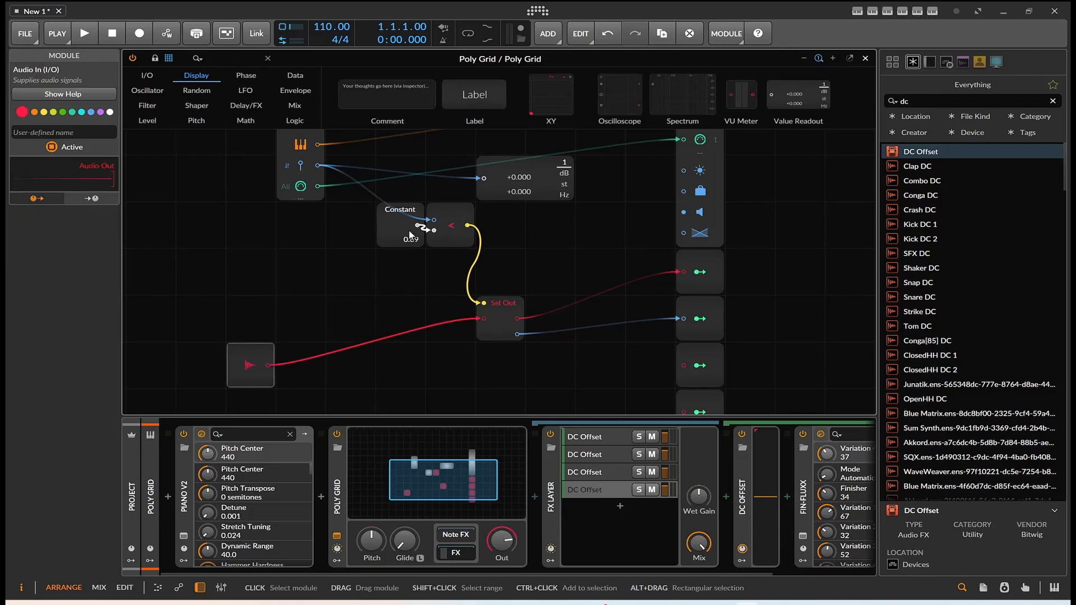
Step: Duplicate the < module and disconnect the Constant from the duplicate's second input
right_click(452, 245)
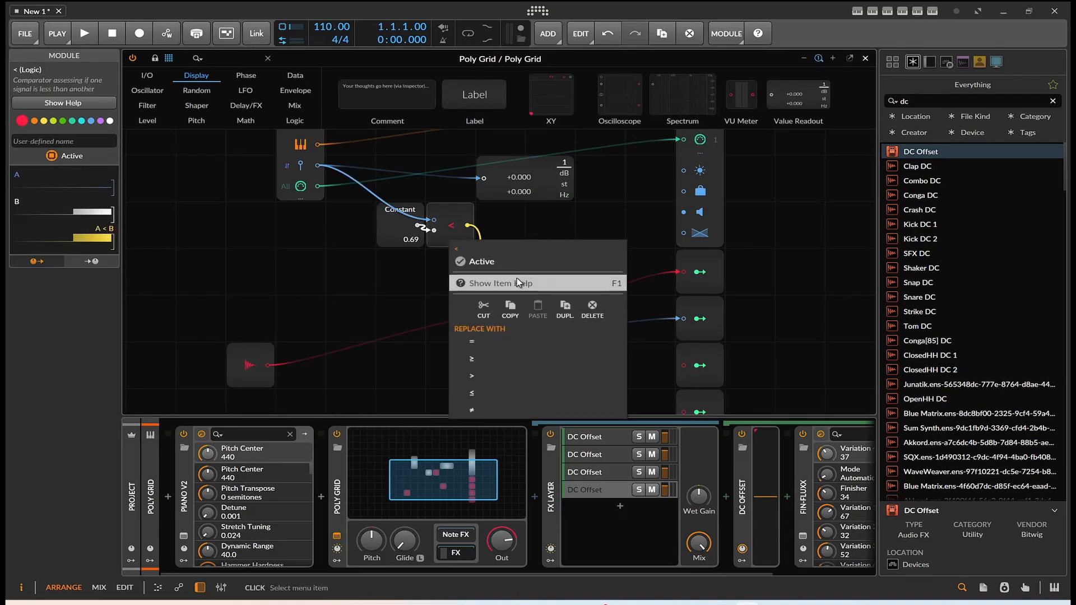
click(565, 308)
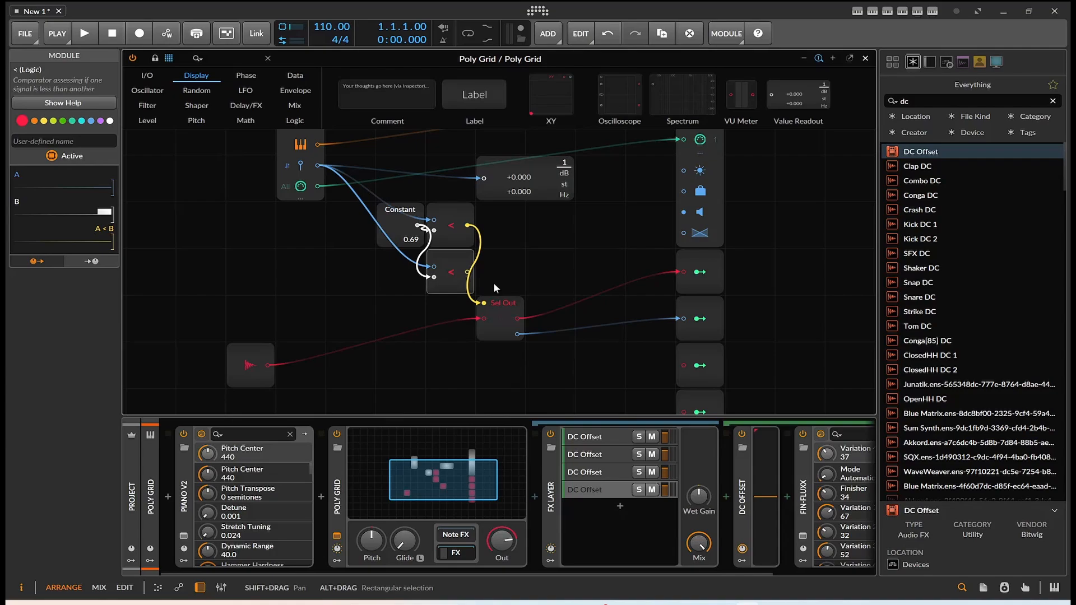
click(413, 226)
mouse_move(410, 225)
mouse_down()
mouse_move(364, 230)
mouse_move(409, 233)
mouse_up()
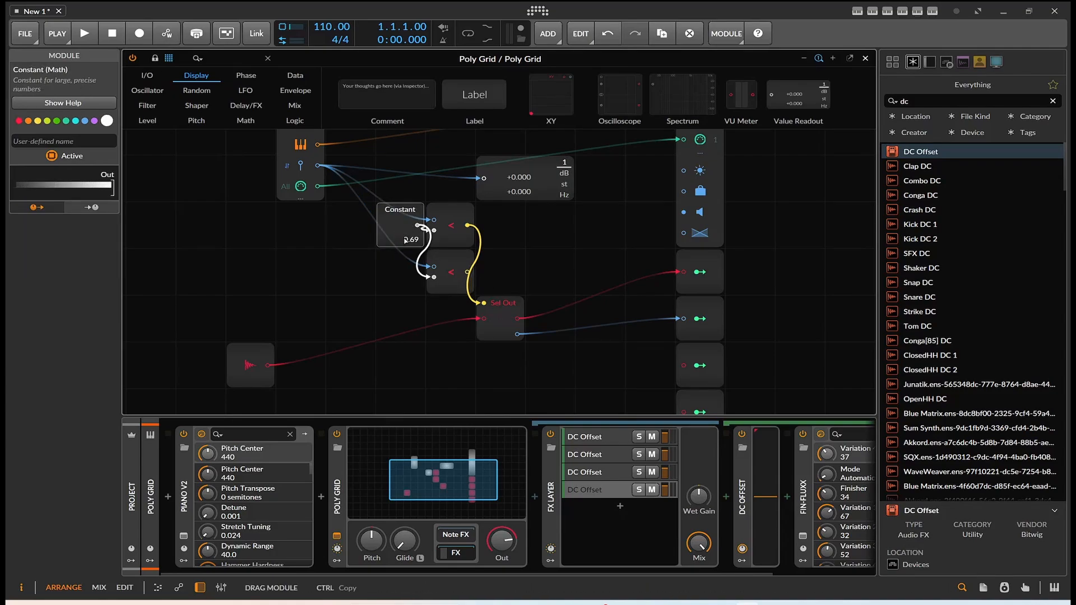
double_click(433, 277)
Step: Duplicate the Constant module, connect the copy to the lower < module's second input, and set it to 0.82
right_click(407, 228)
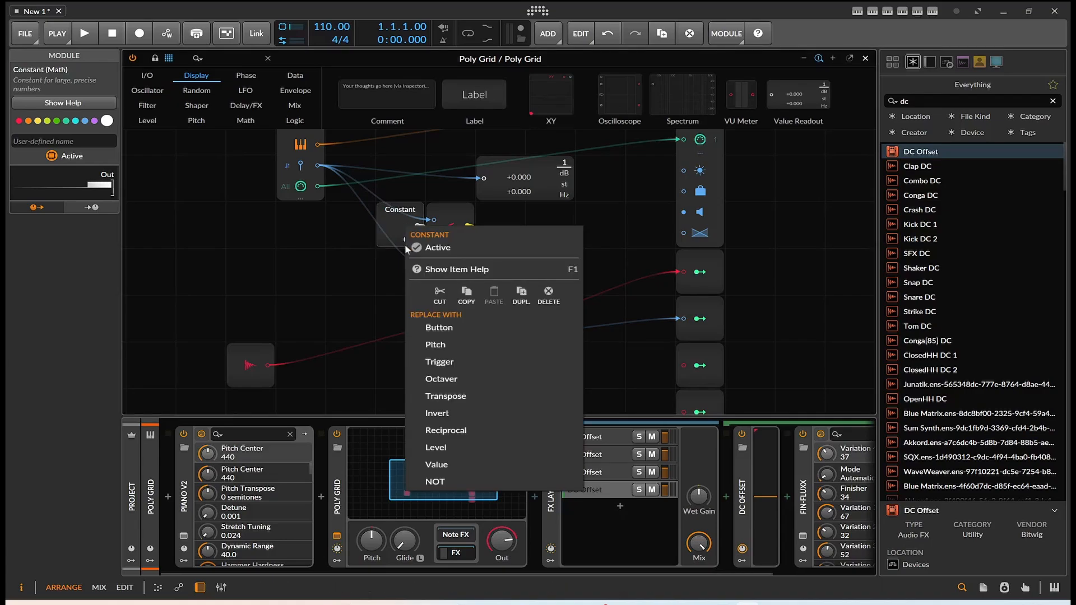
click(495, 301)
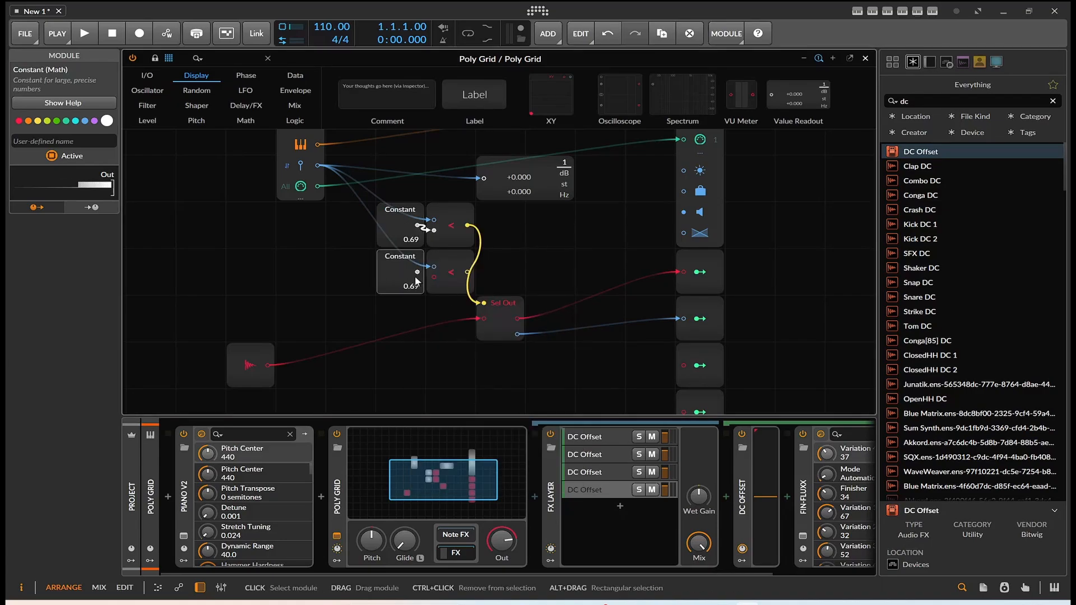
mouse_move(417, 273)
mouse_down()
mouse_move(434, 277)
mouse_move(414, 287)
mouse_up()
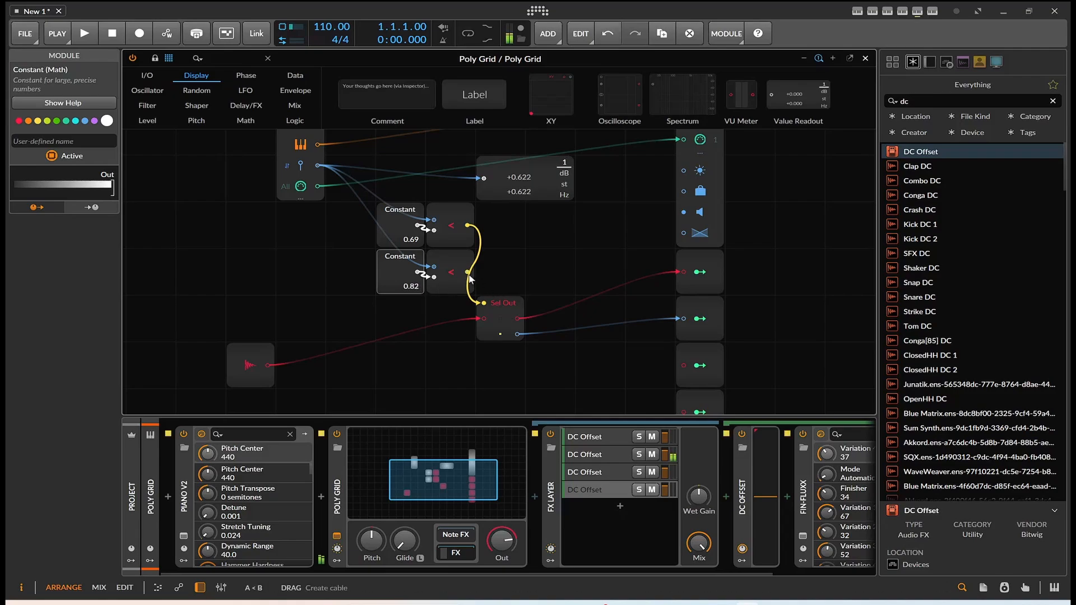
Step: Duplicate the Select Out module and connect the copy's two outputs to the third and fourth Modulator Outs
click(506, 318)
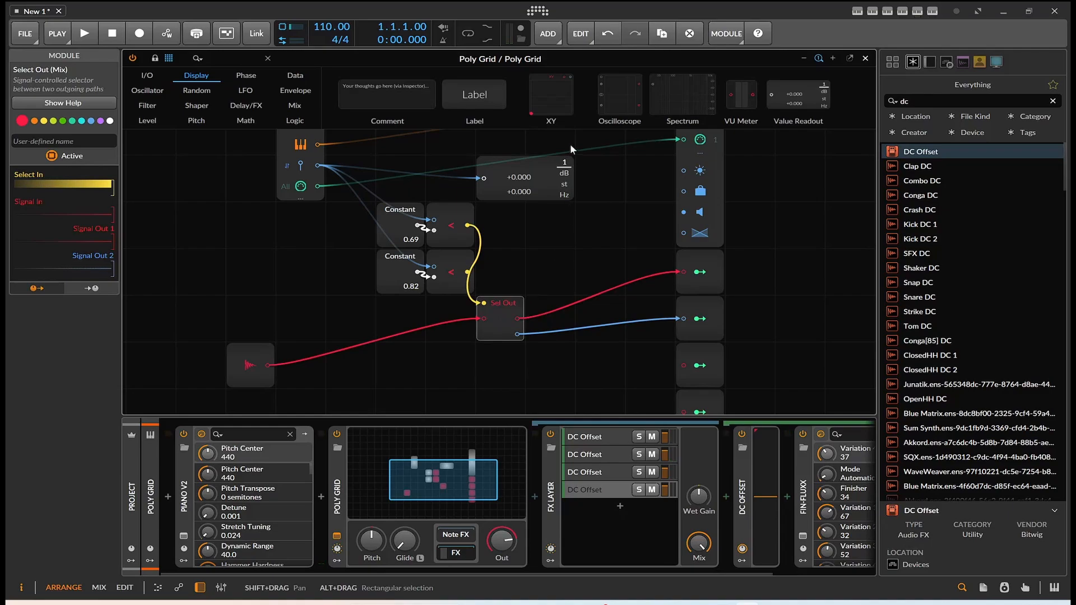
right_click(500, 313)
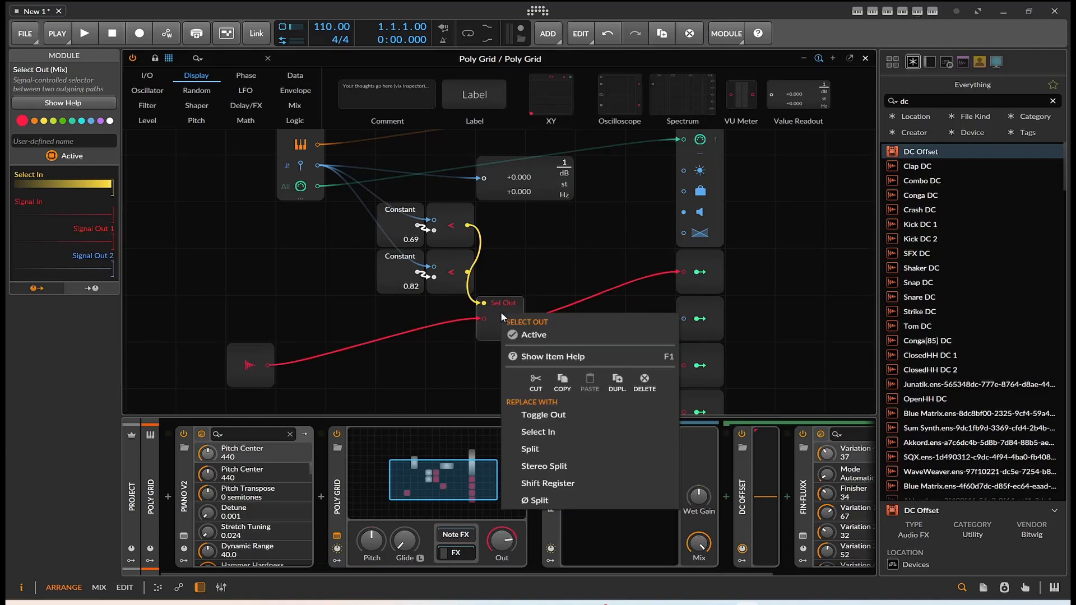
click(616, 381)
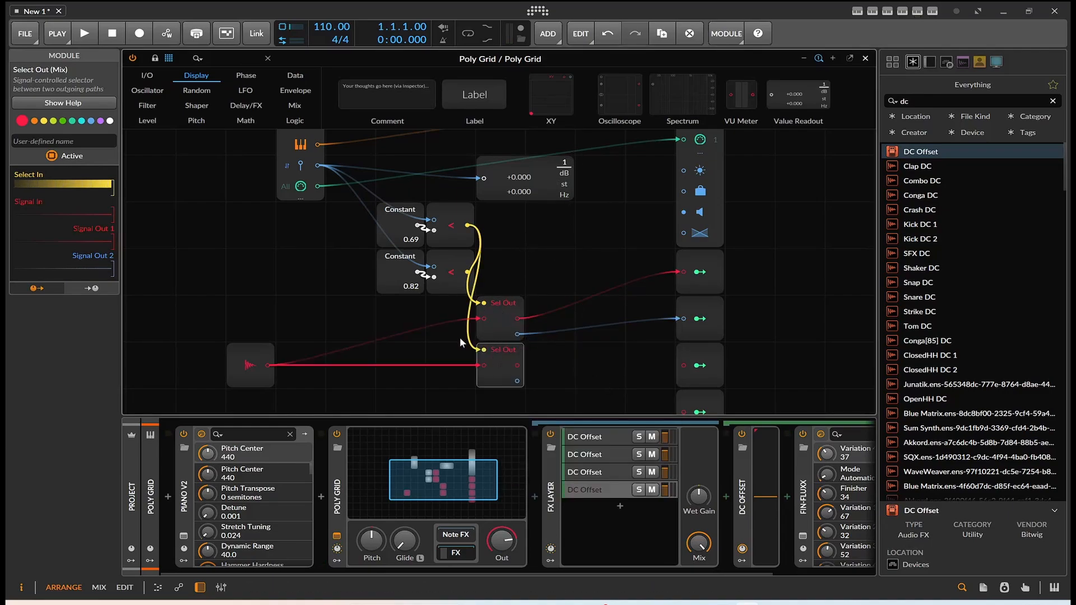
scroll(526, 364, down, 2)
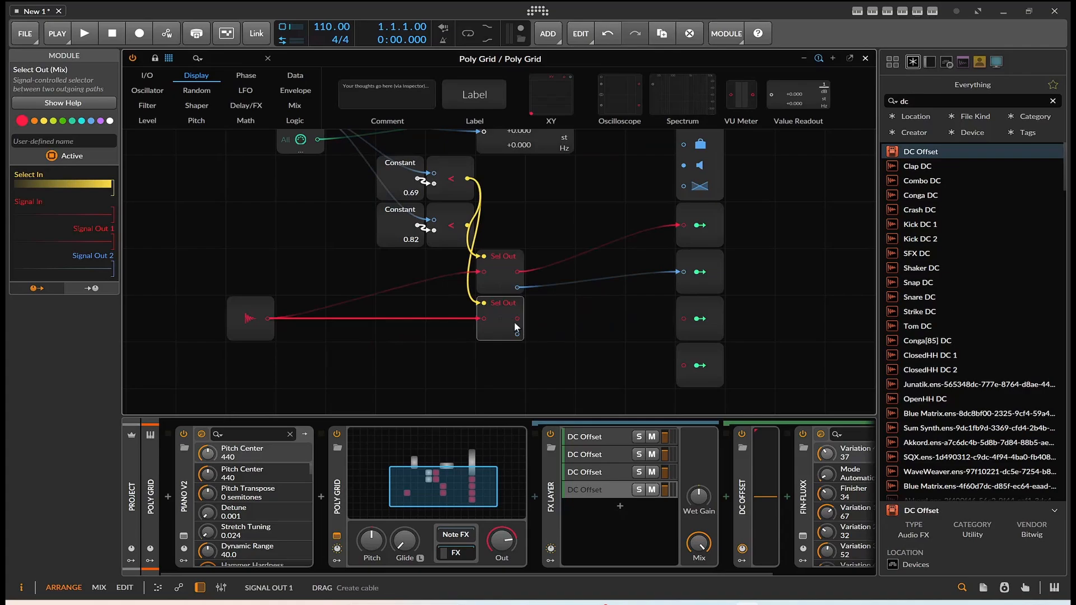
drag(516, 318, 684, 318)
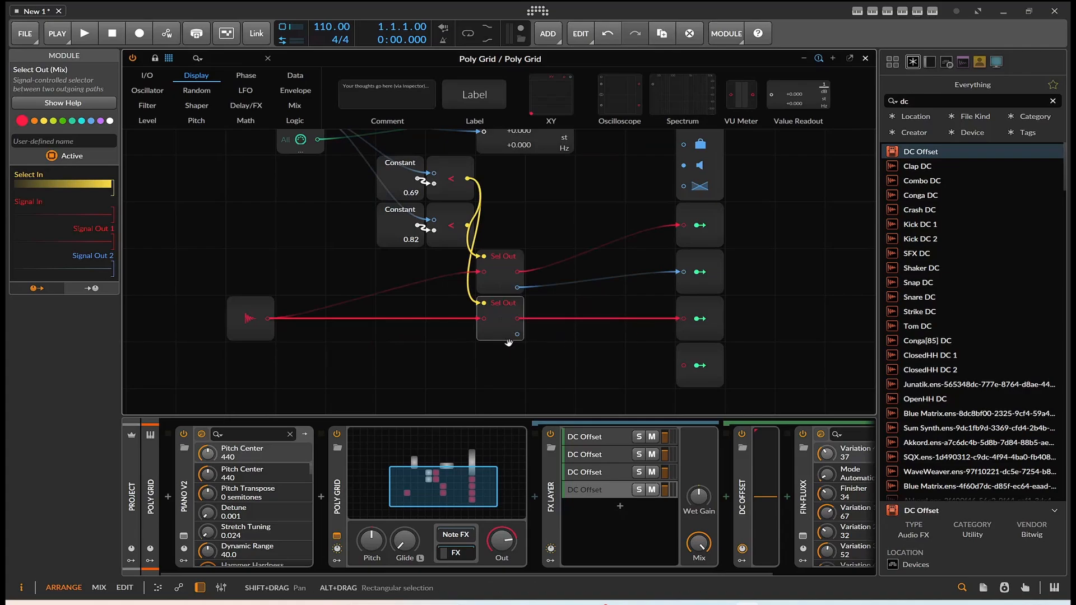
drag(517, 335, 582, 349)
drag(698, 367, 684, 367)
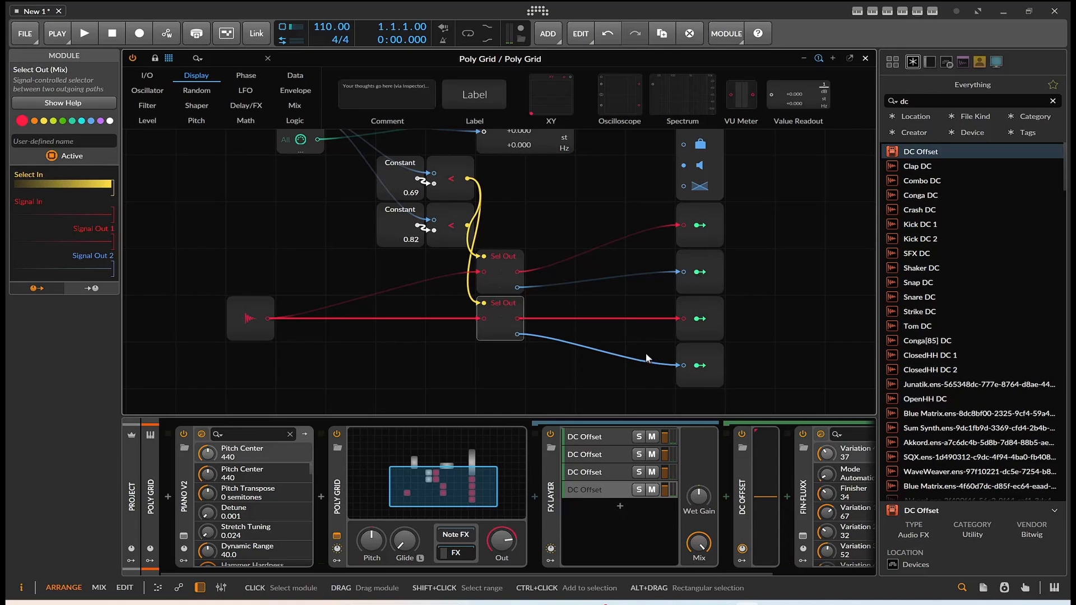
Step: Rewire the second Select Out to take its select signal from the lower < and its audio from the first Select Out's first output, repositioning both
drag(490, 309, 554, 310)
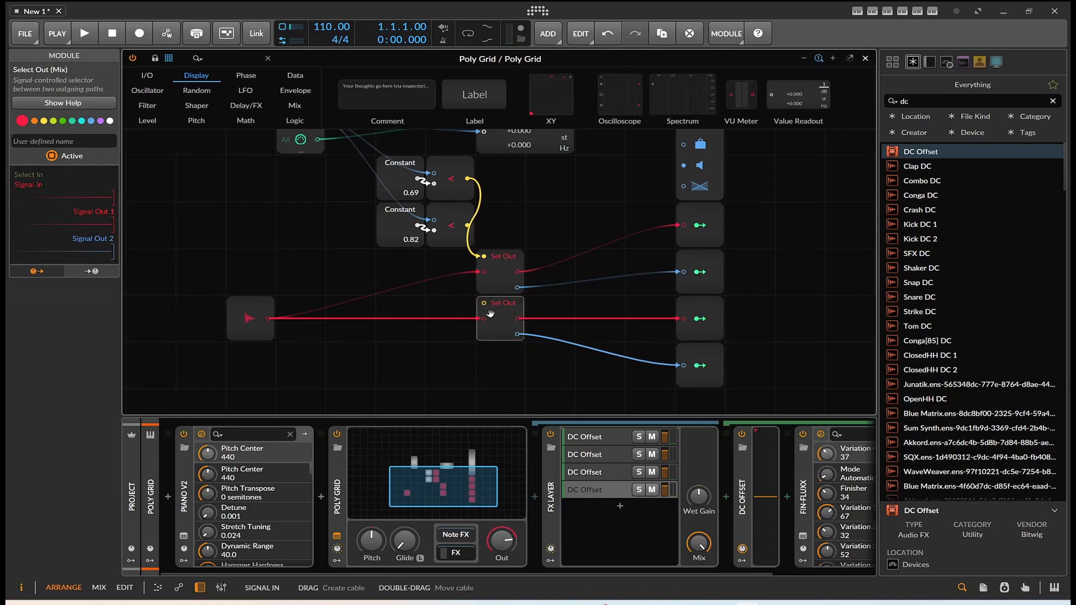
drag(494, 276, 439, 294)
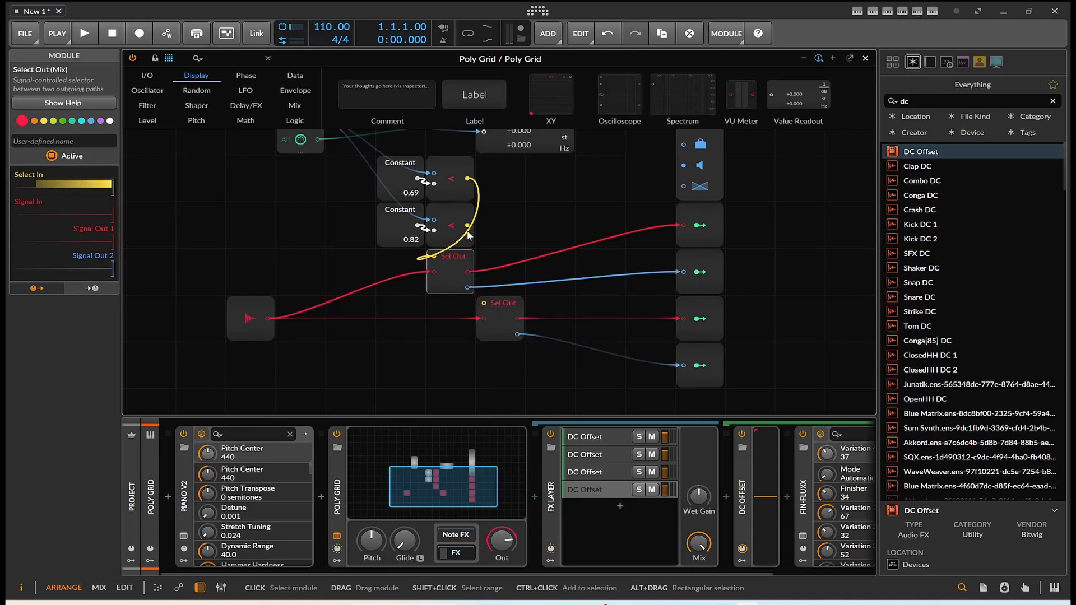
drag(469, 226, 514, 324)
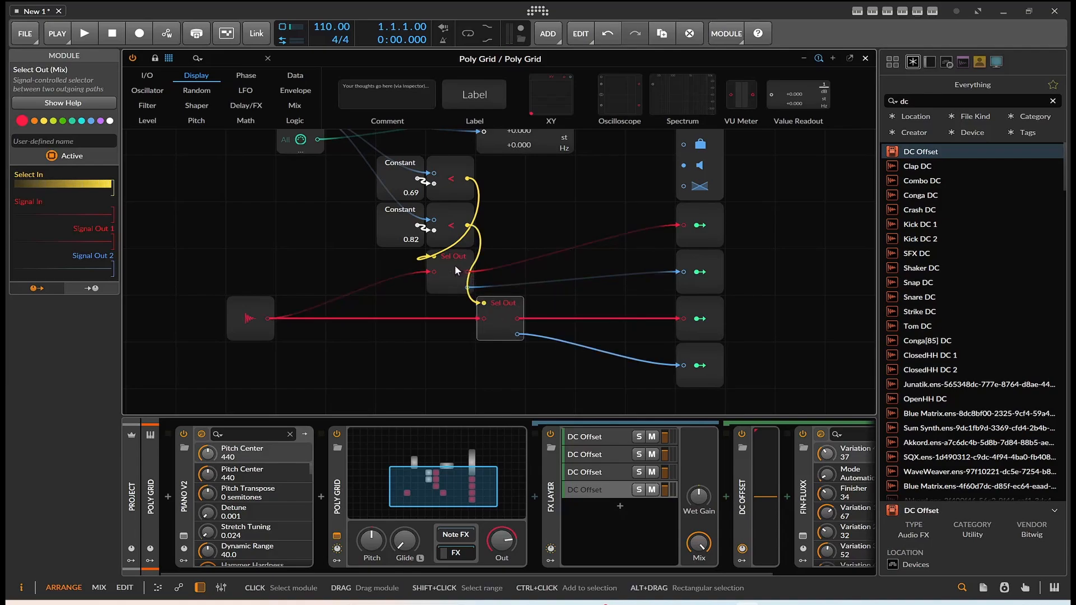
drag(468, 272, 540, 240)
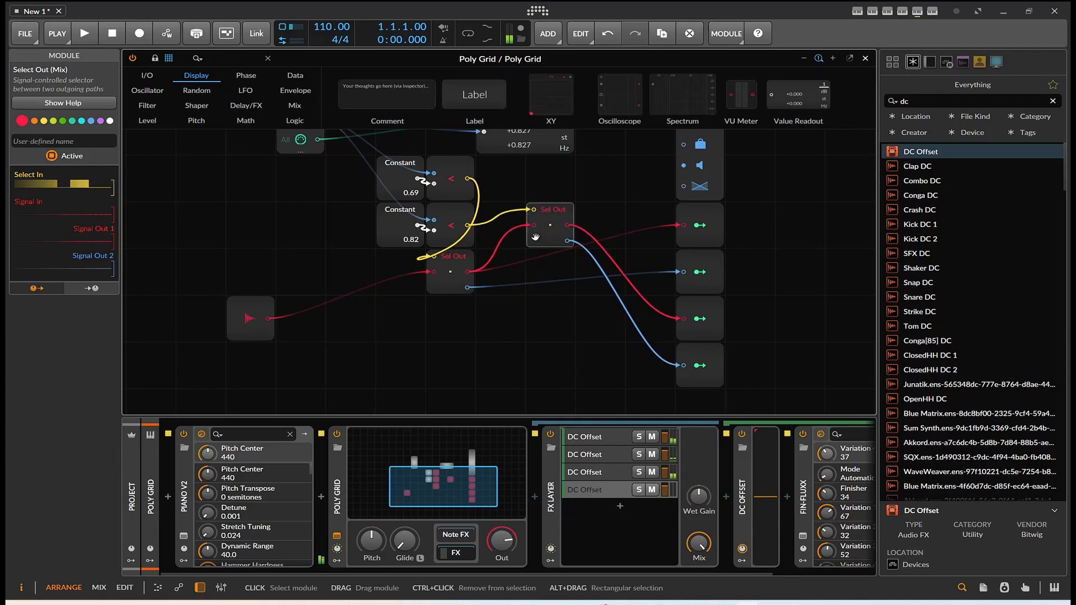
drag(460, 278, 398, 310)
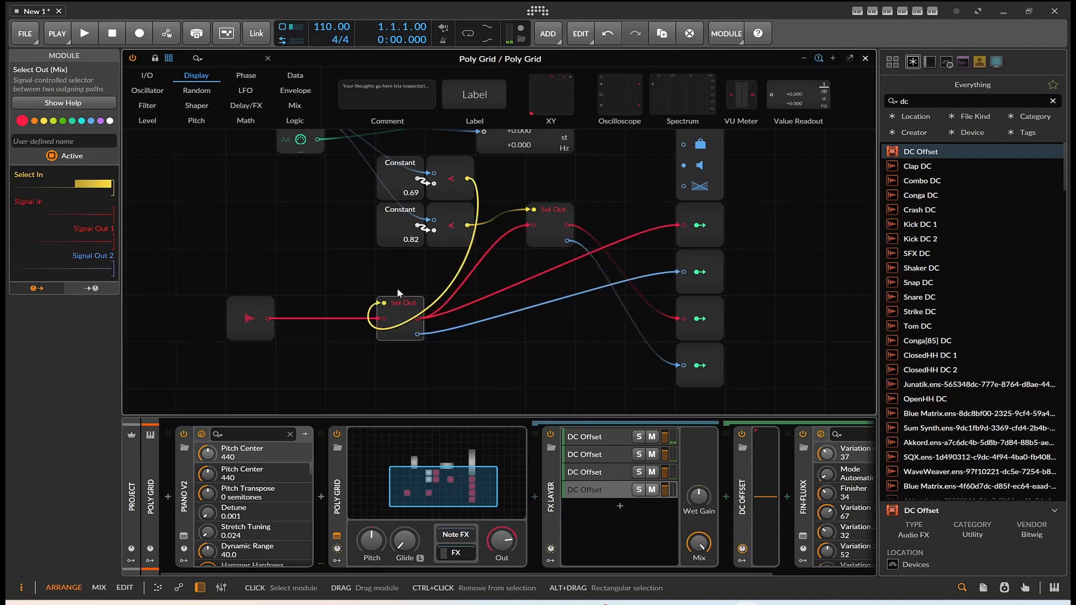
Step: Duplicate the 0.82 Constant and its < module together, and set the copied Constant to 0.32
drag(363, 215, 454, 239)
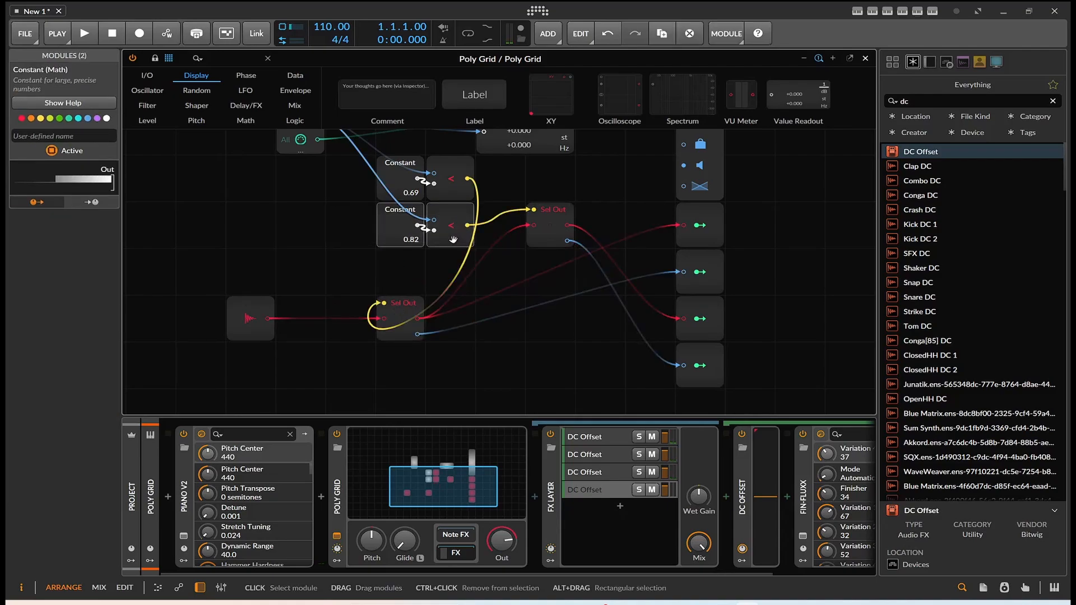
right_click(454, 239)
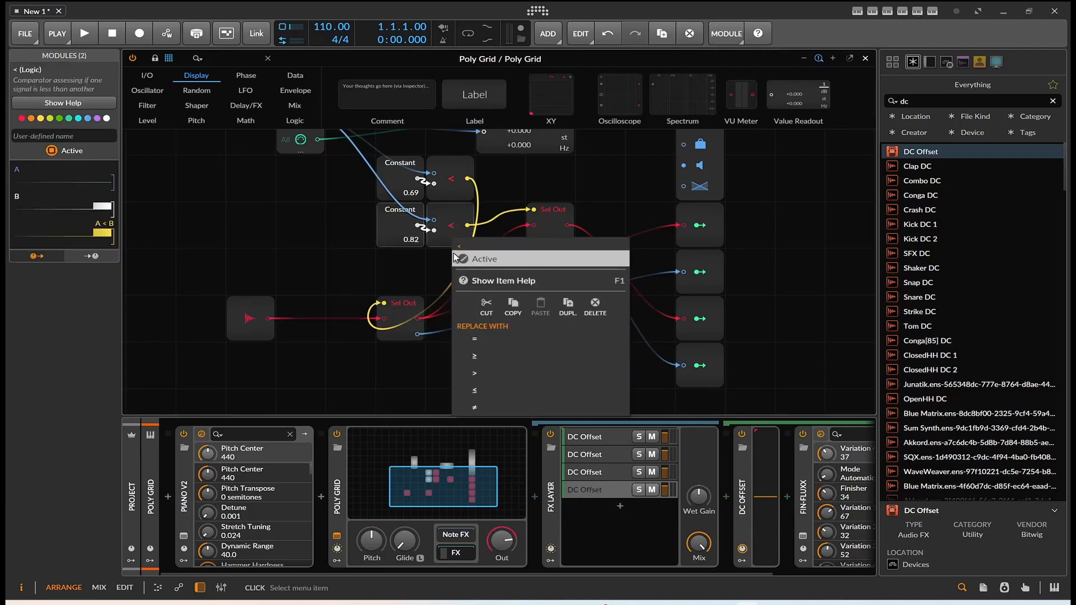
click(558, 307)
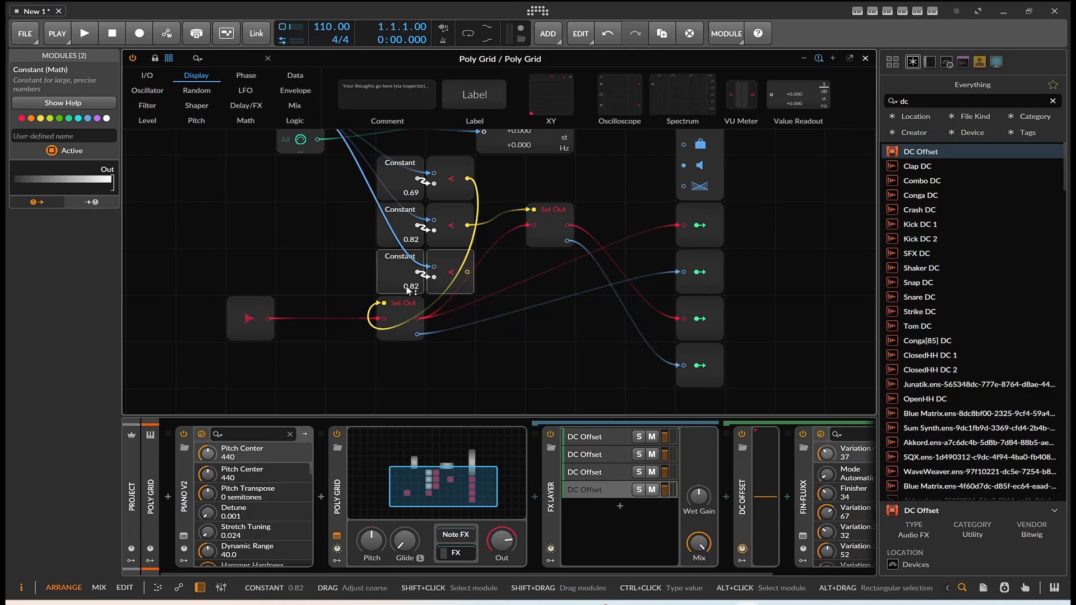
drag(406, 285, 406, 300)
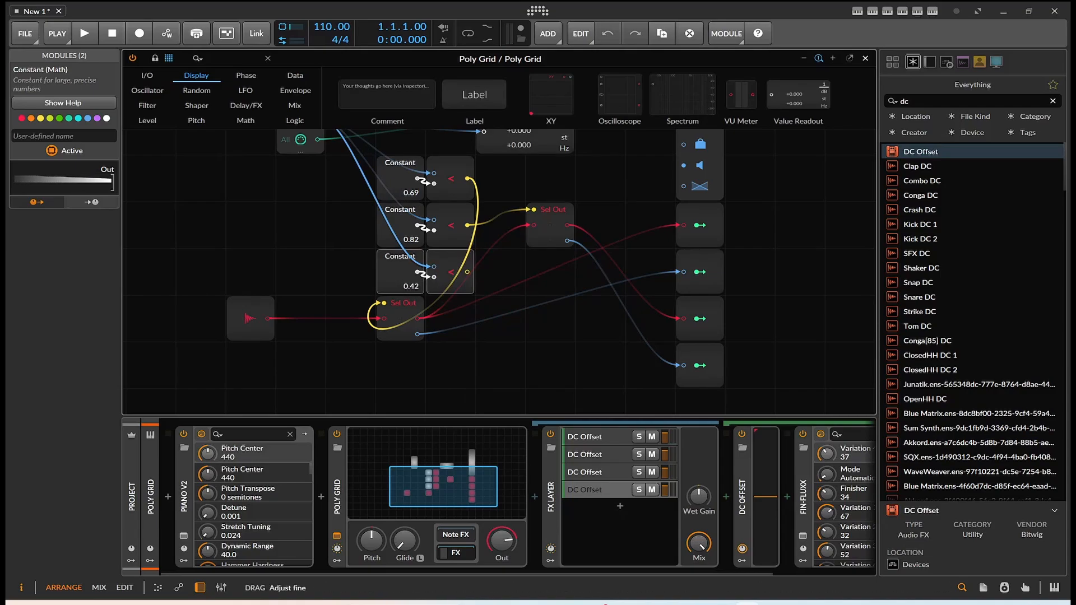
Step: Duplicate the second Select Out, and feed the copy's select input from the lowest < and its signal input from the second Select Out's first output
right_click(553, 231)
click(669, 298)
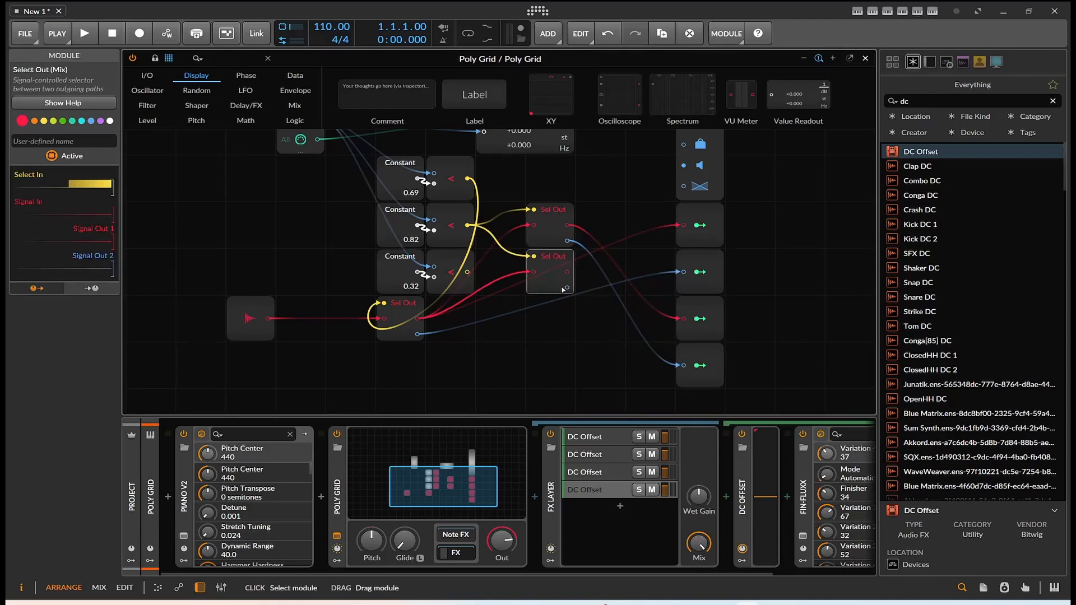
click(601, 305)
drag(467, 272, 583, 303)
drag(568, 225, 581, 317)
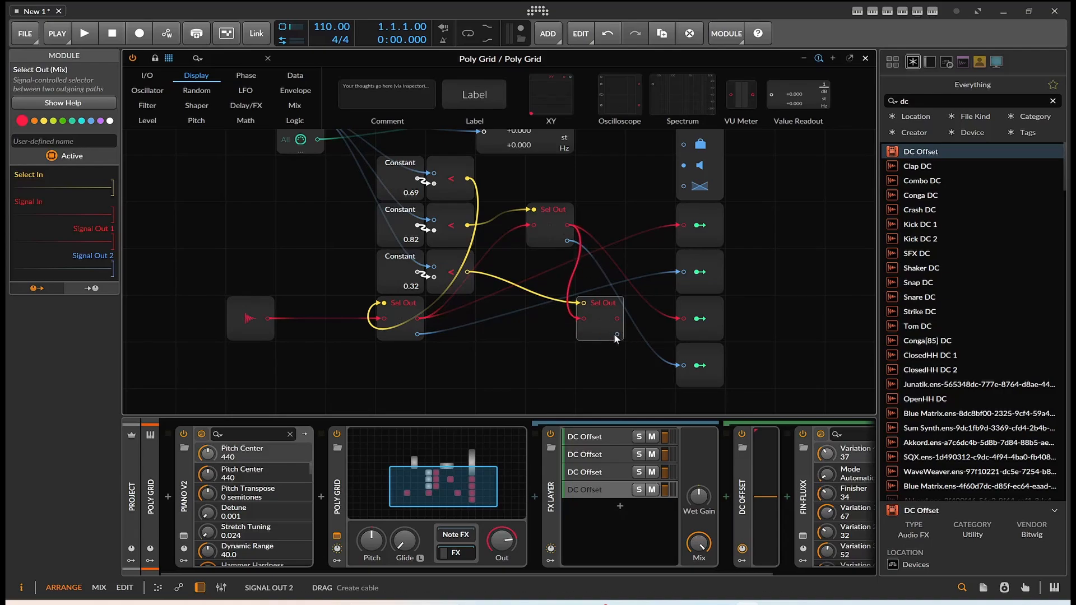
Step: Connect the third Select Out's outputs to the fourth and third Modulator Outs, and snooze the Windows Update reminder
drag(617, 335, 682, 368)
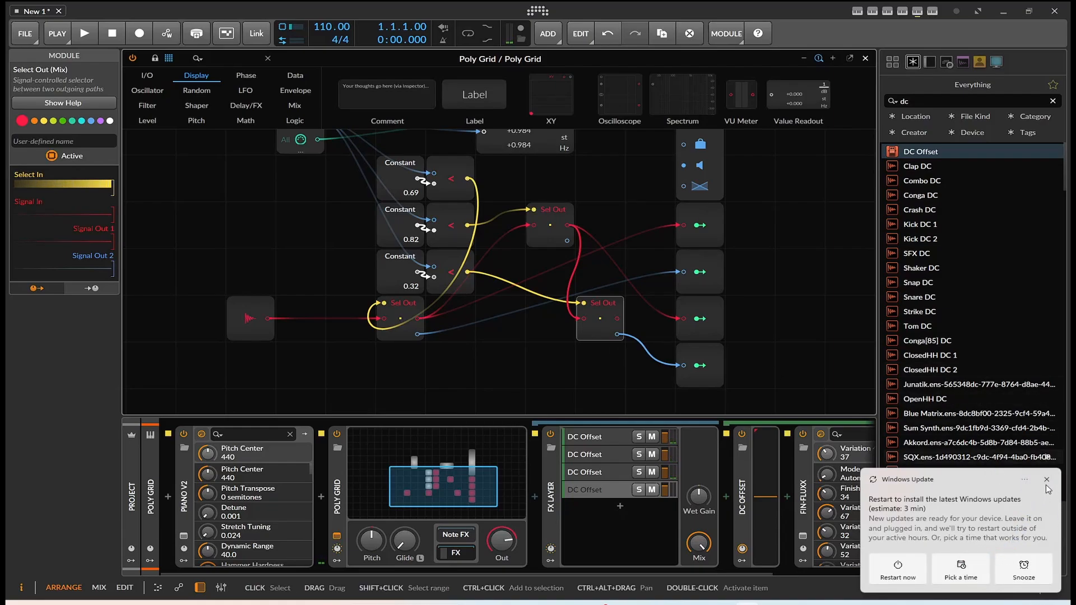
click(1023, 562)
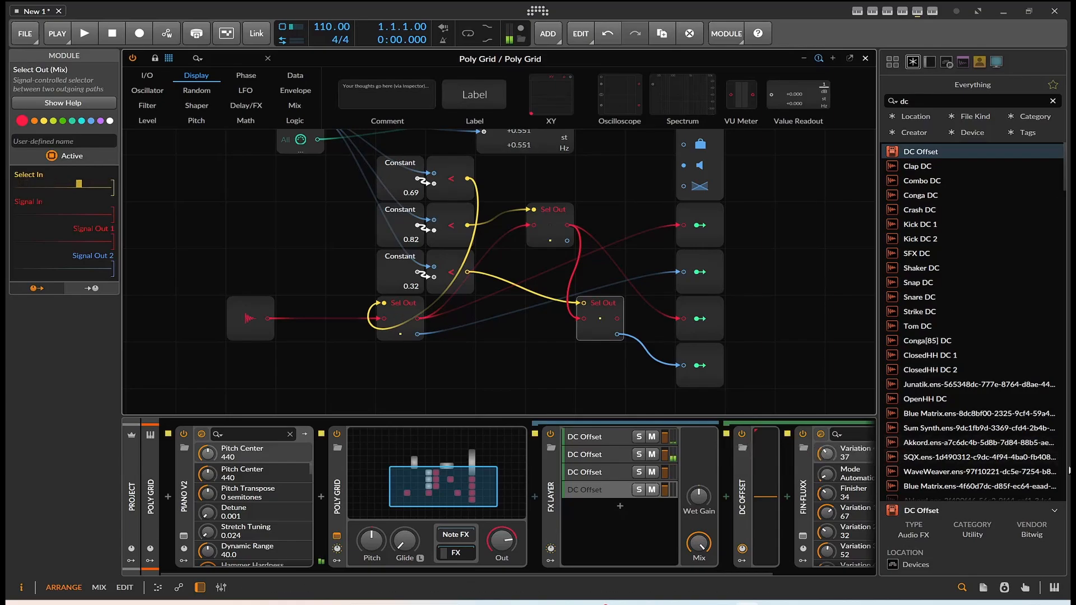
drag(617, 318, 712, 322)
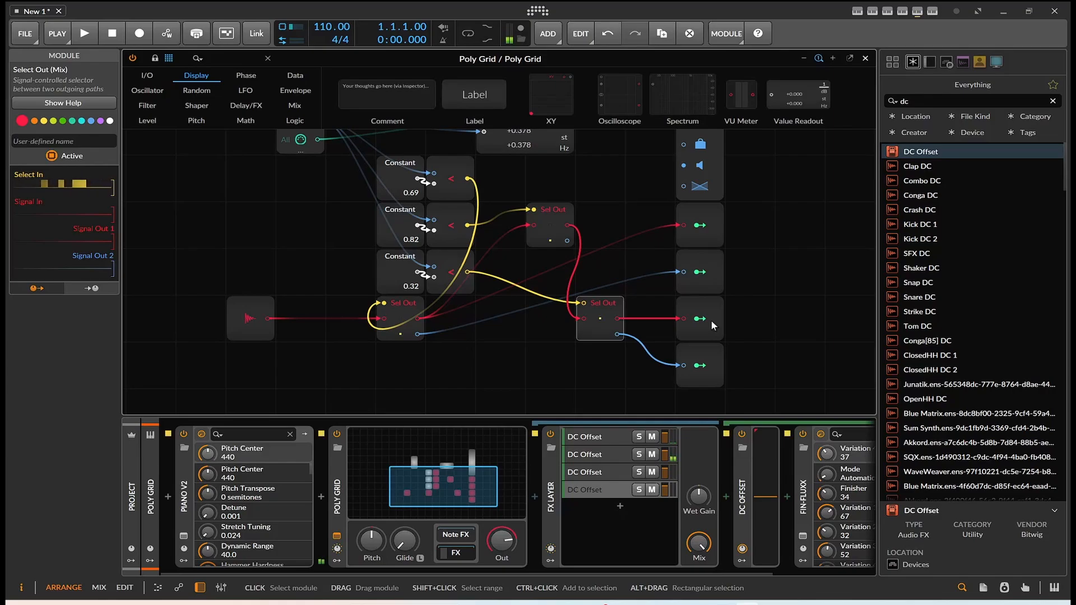
Step: Connect the second Select Out's second output to the second Modulator Out, and the first Select Out's second output to the first Modulator Out
drag(573, 242, 683, 272)
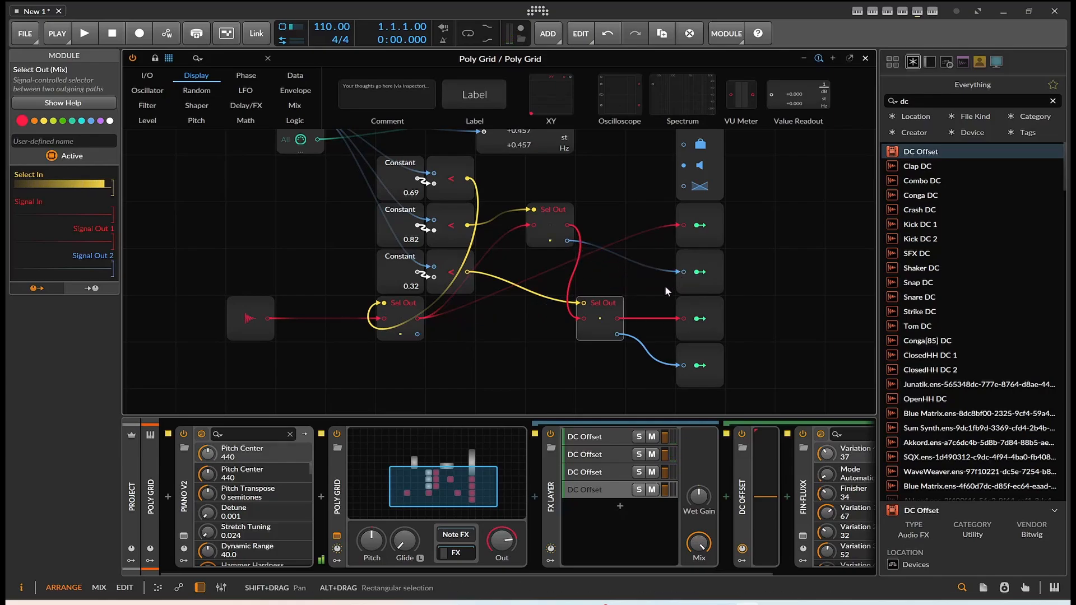
drag(417, 334, 681, 223)
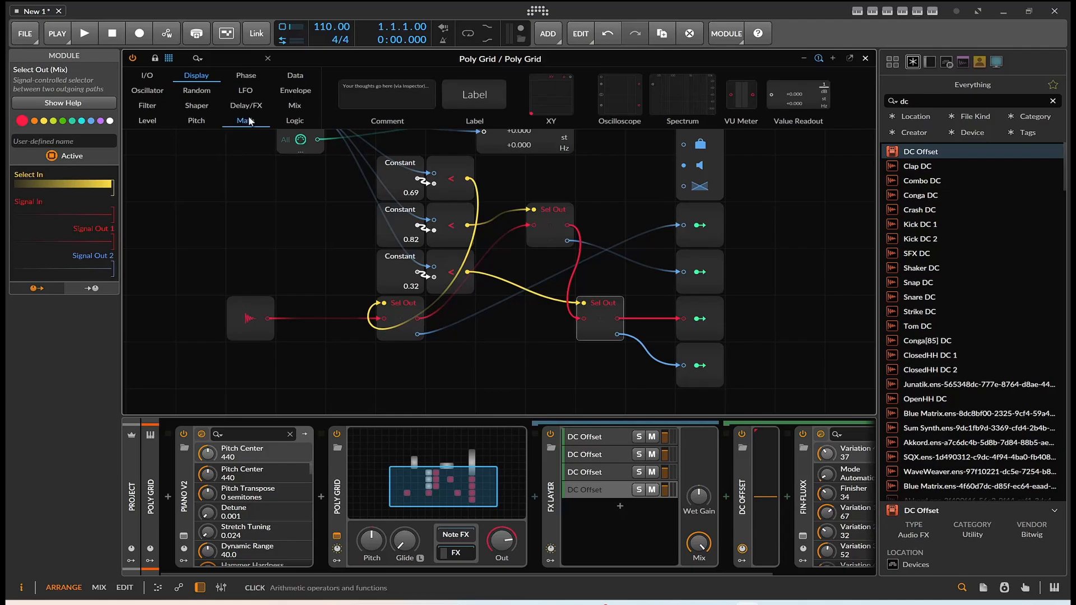
Step: Browse the Logic category of Grid modules
click(294, 120)
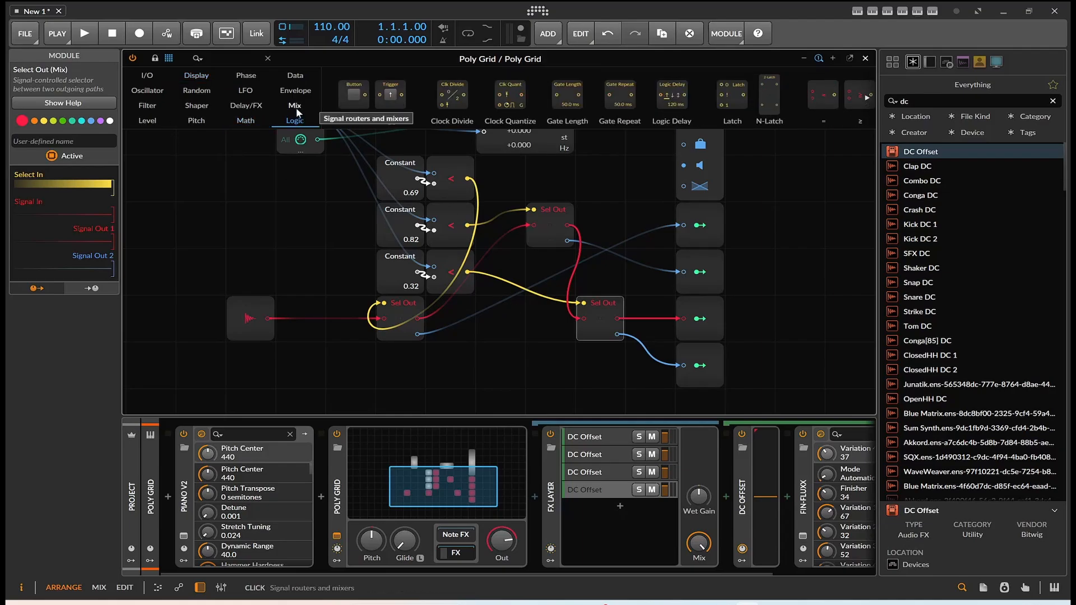